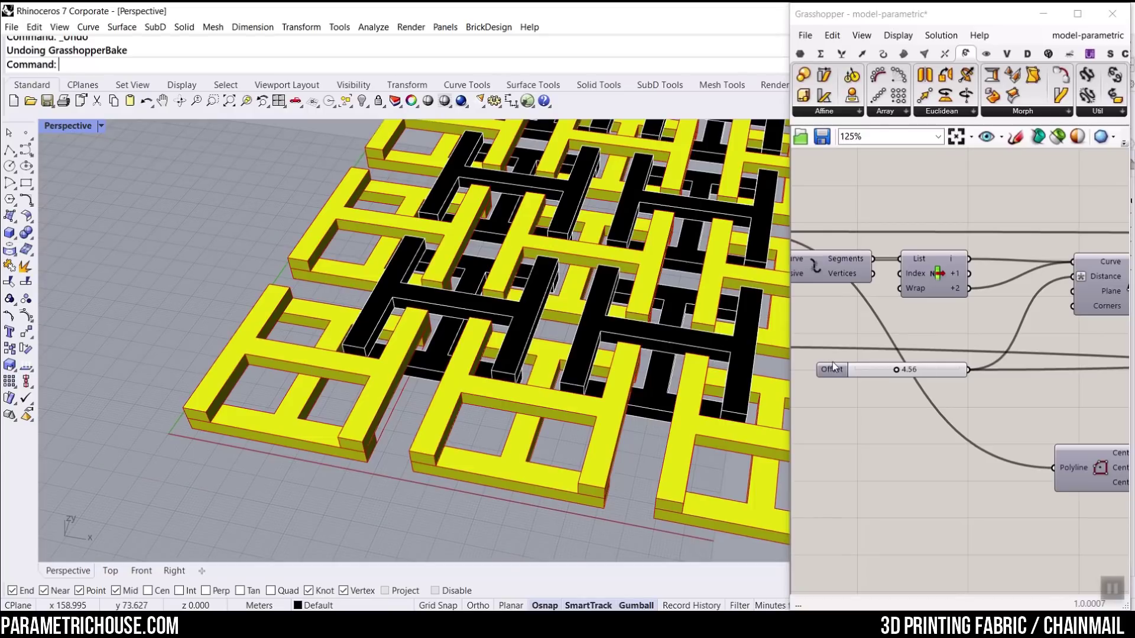
# - Lower the Offset slider slightly and set the Size slider to 94.24 in the chainmail definition
pyautogui.moveTo(899, 363)
pyautogui.mouseDown()
pyautogui.moveTo(922, 363)
pyautogui.moveTo(890, 363)
pyautogui.mouseUp()
pyautogui.moveTo(404, 371); pyautogui.dragTo(388, 351, button='right')
pyautogui.scroll(5, 395, 379)
pyautogui.moveTo(969, 340); pyautogui.dragTo(1044, 360, button='right')
pyautogui.scroll(-8, 1047, 360)
pyautogui.scroll(5, 921, 382)
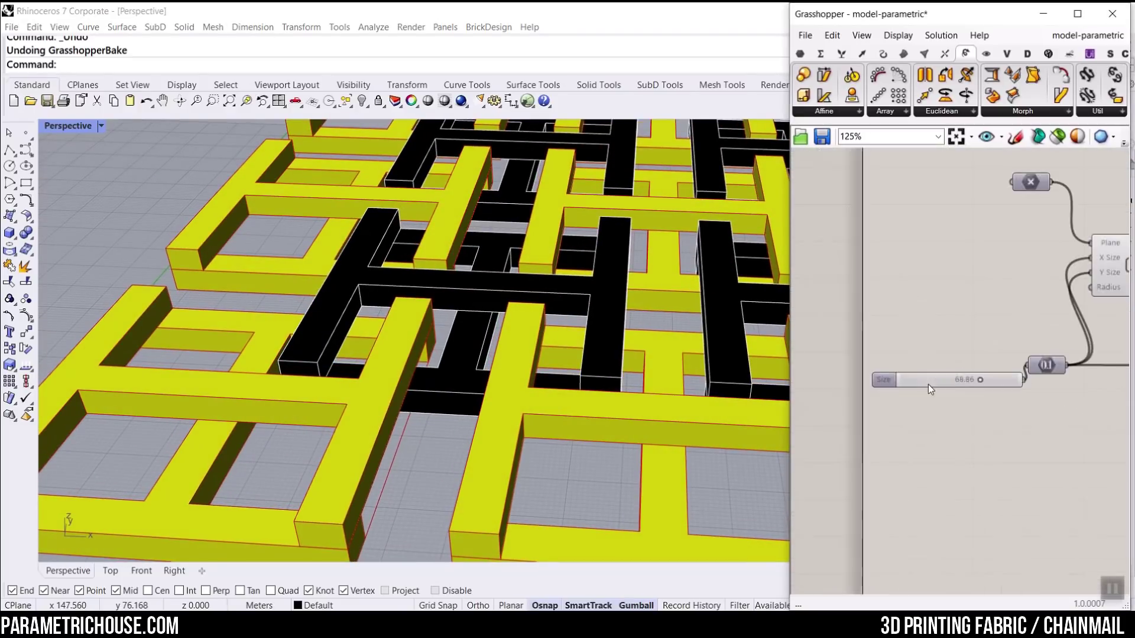
pyautogui.scroll(3, 929, 387)
pyautogui.moveTo(1013, 377); pyautogui.dragTo(1059, 378)
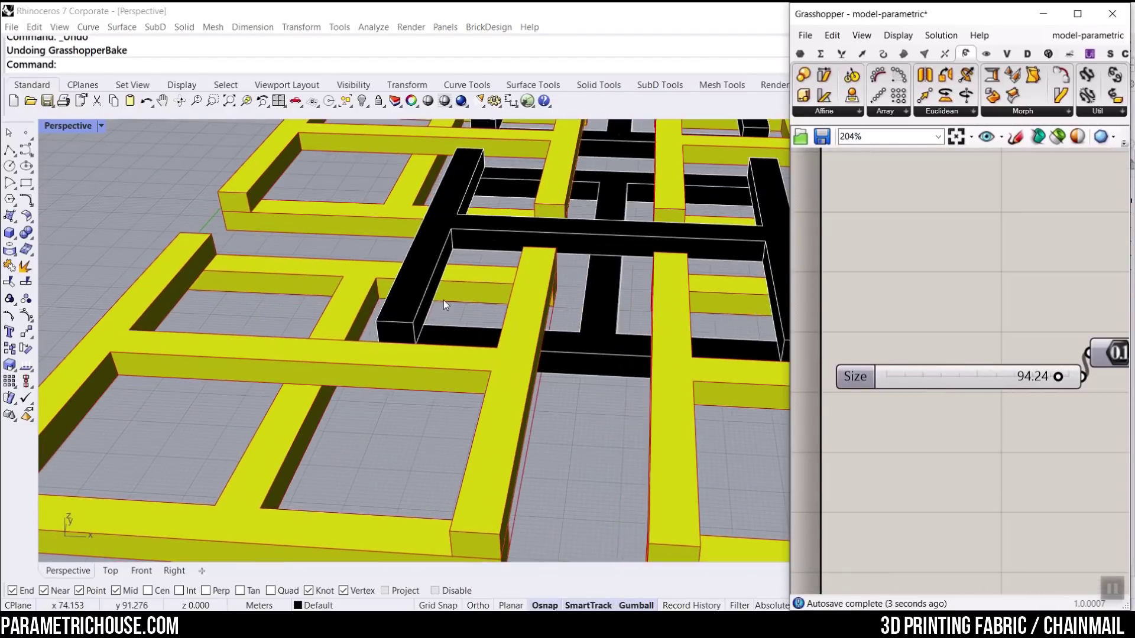
# - Examine how the yellow and black modules interlock and how wide the gaps between them are
pyautogui.scroll(-10, 367, 284)
pyautogui.moveTo(410, 269); pyautogui.dragTo(305, 354, button='right')
pyautogui.scroll(6, 529, 156)
pyautogui.scroll(3, 208, 419)
pyautogui.moveTo(207, 420); pyautogui.dragTo(221, 387, button='right')
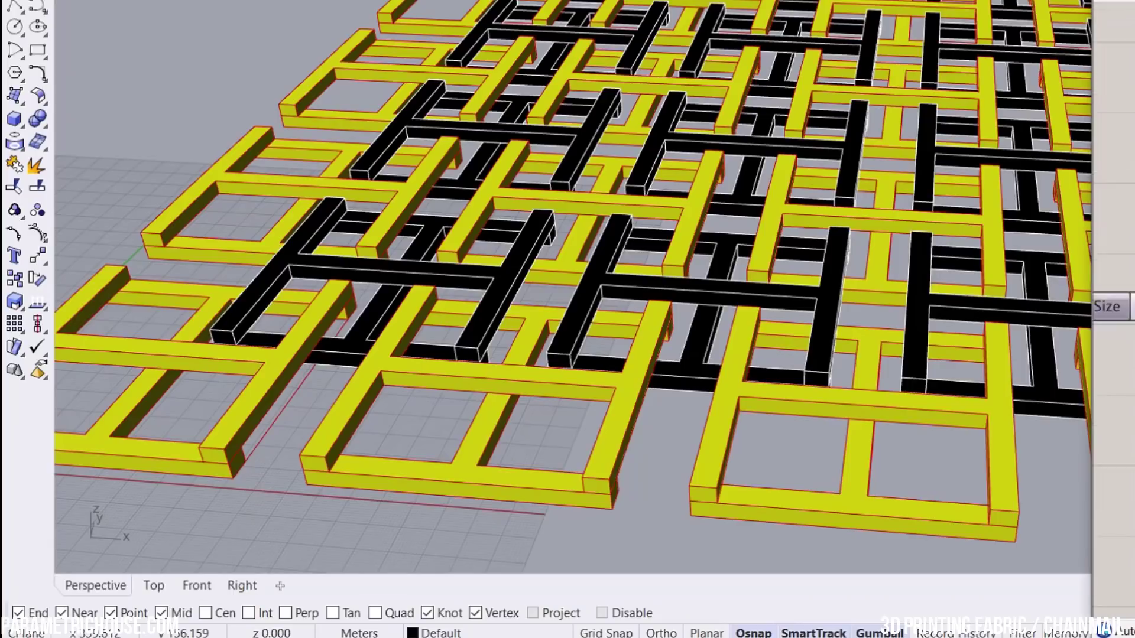
pyautogui.scroll(-4, 1113, 313)
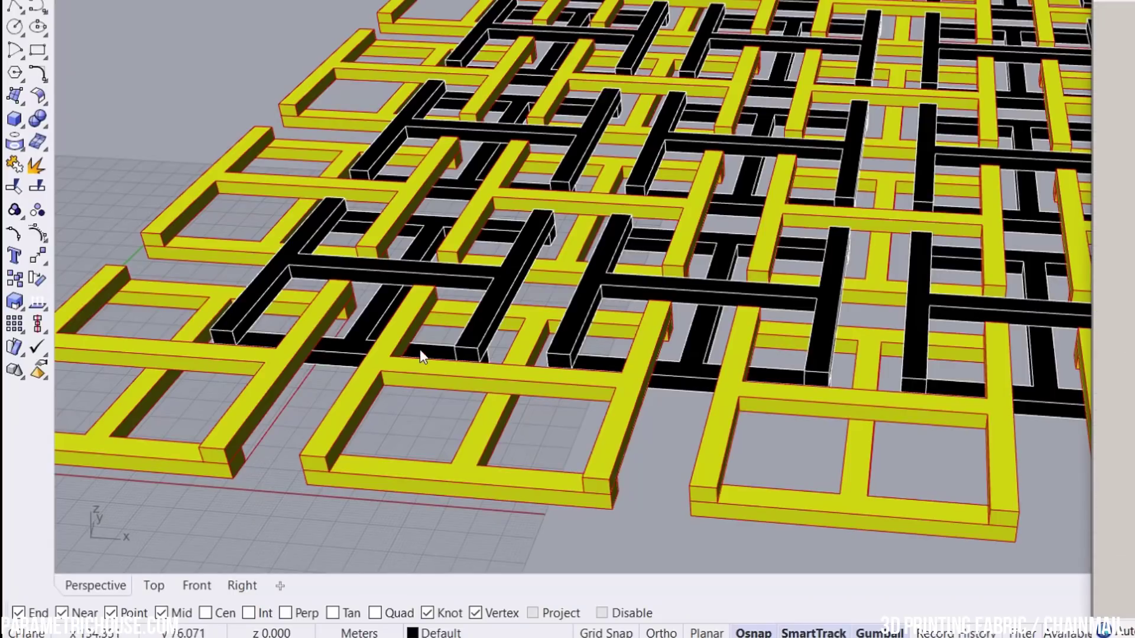
pyautogui.scroll(-3, 422, 357)
pyautogui.scroll(6, 457, 361)
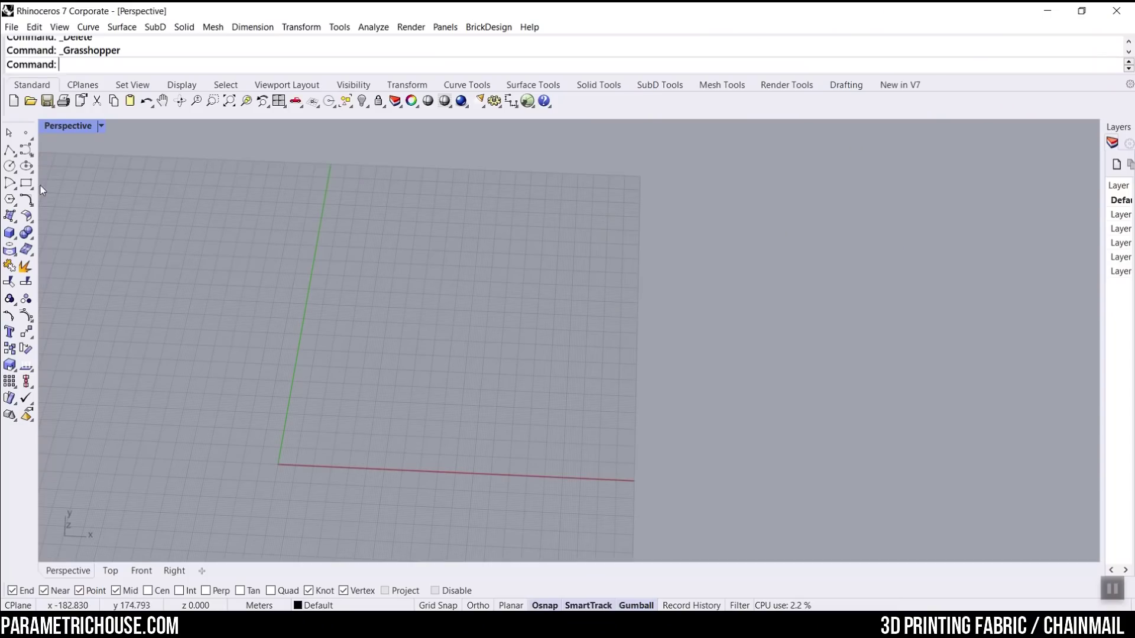
# - Draw a freehand rectangle by two opposite corners on the ground plane, inside the positive X and Y quadrant
pyautogui.click(27, 184)
pyautogui.click(364, 239)
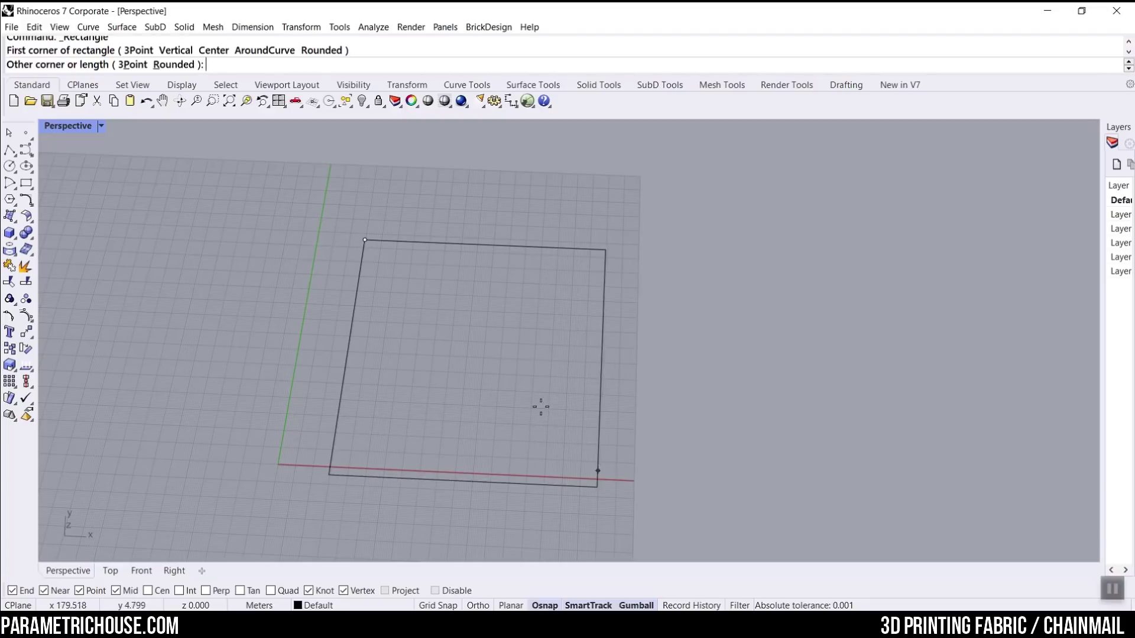
pyautogui.click(564, 443)
pyautogui.scroll(3, 477, 404)
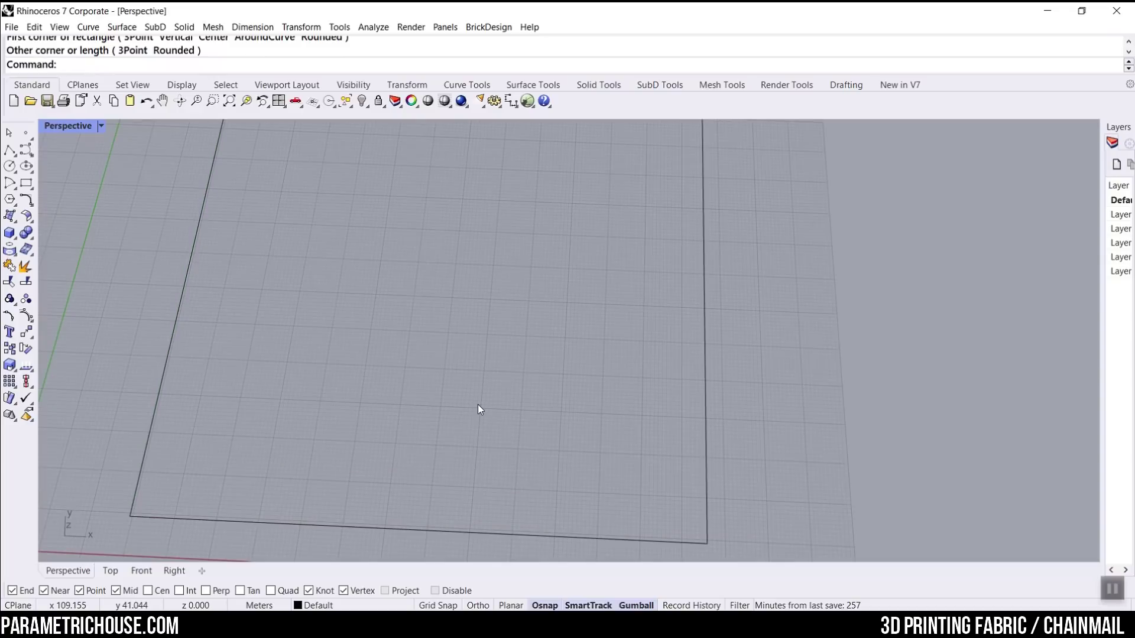
# - Explode the rectangle into separate line segments
pyautogui.click(464, 142)
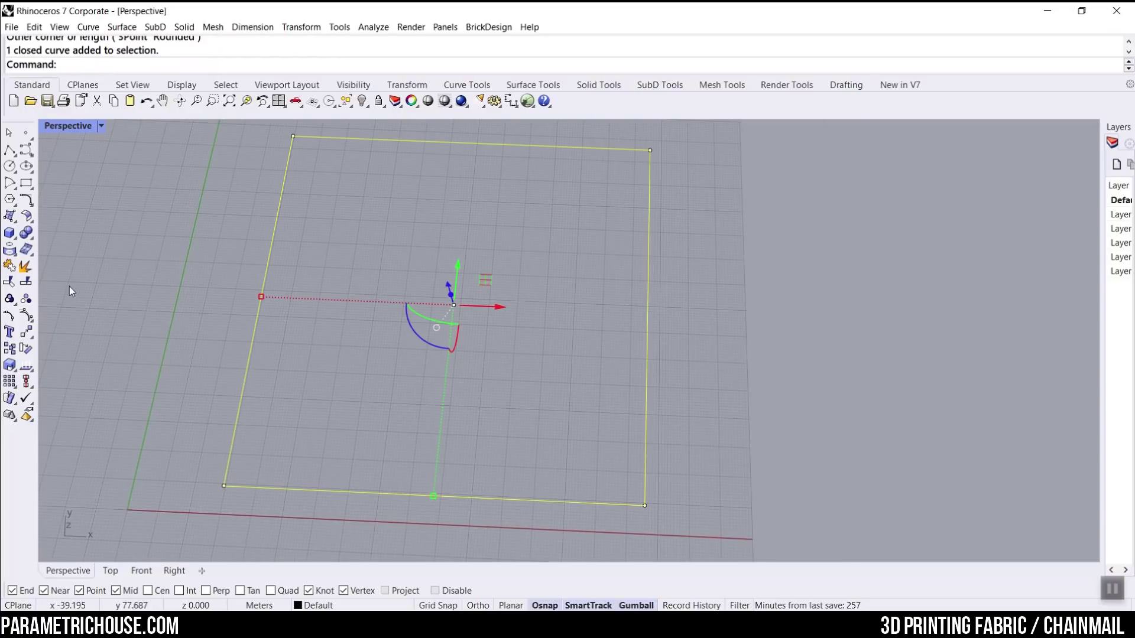
pyautogui.click(26, 271)
pyautogui.scroll(-3, 438, 303)
pyautogui.scroll(2, 473, 266)
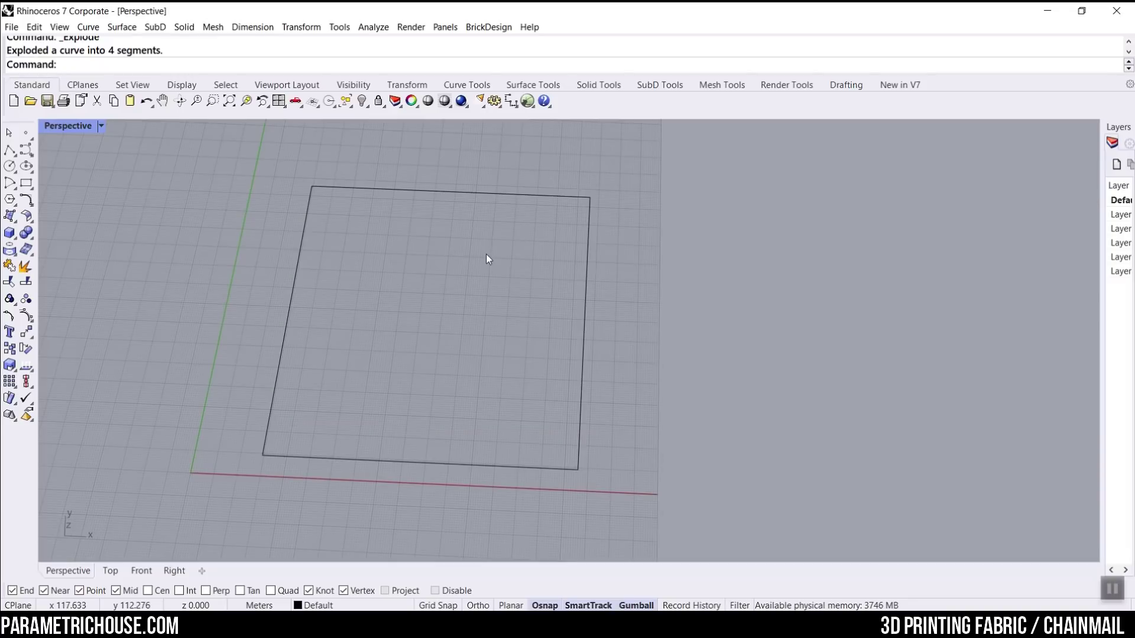
# - Offset the rectangle's far edge, the one farthest from the X axis, inward by a distance of 20
pyautogui.click(448, 193)
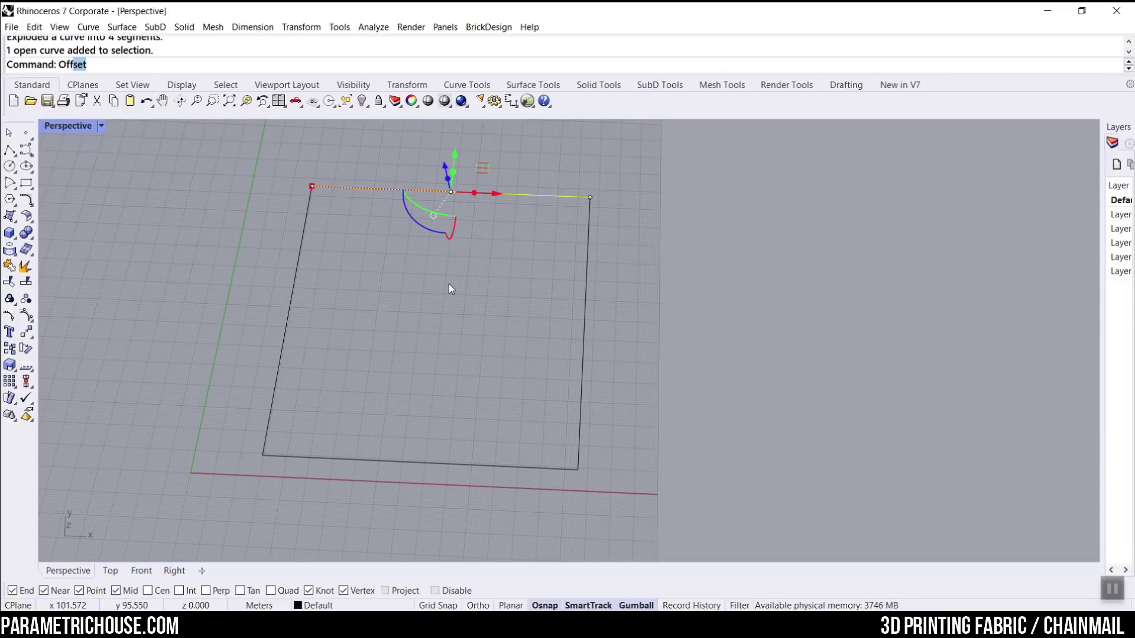
pyautogui.press('Return')
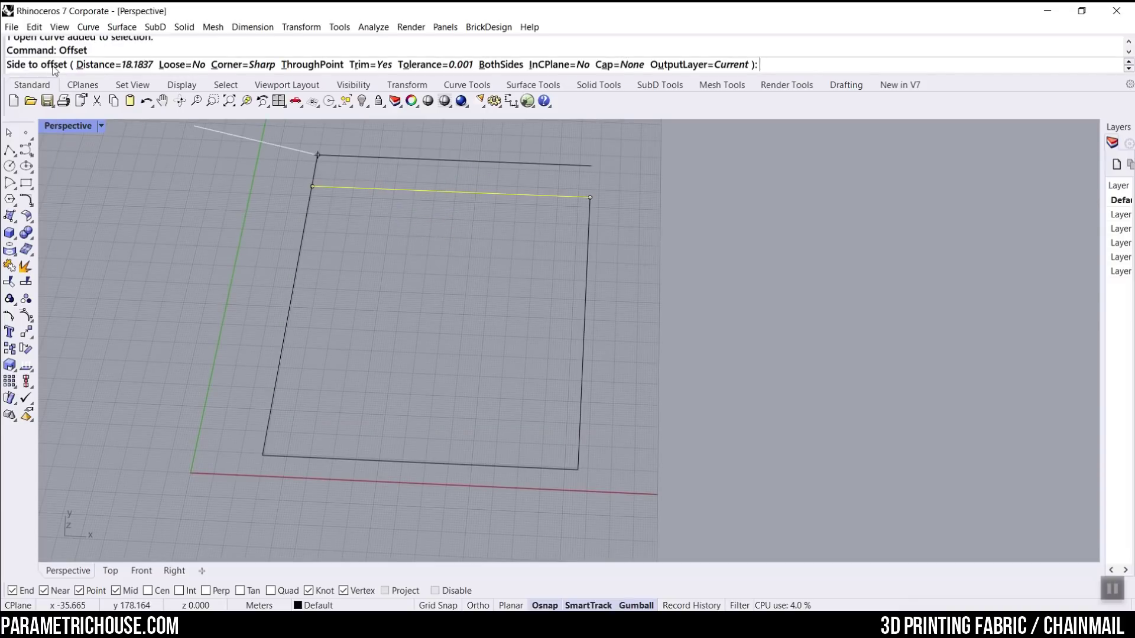
pyautogui.click(94, 65)
pyautogui.write('20')
pyautogui.press('Return')
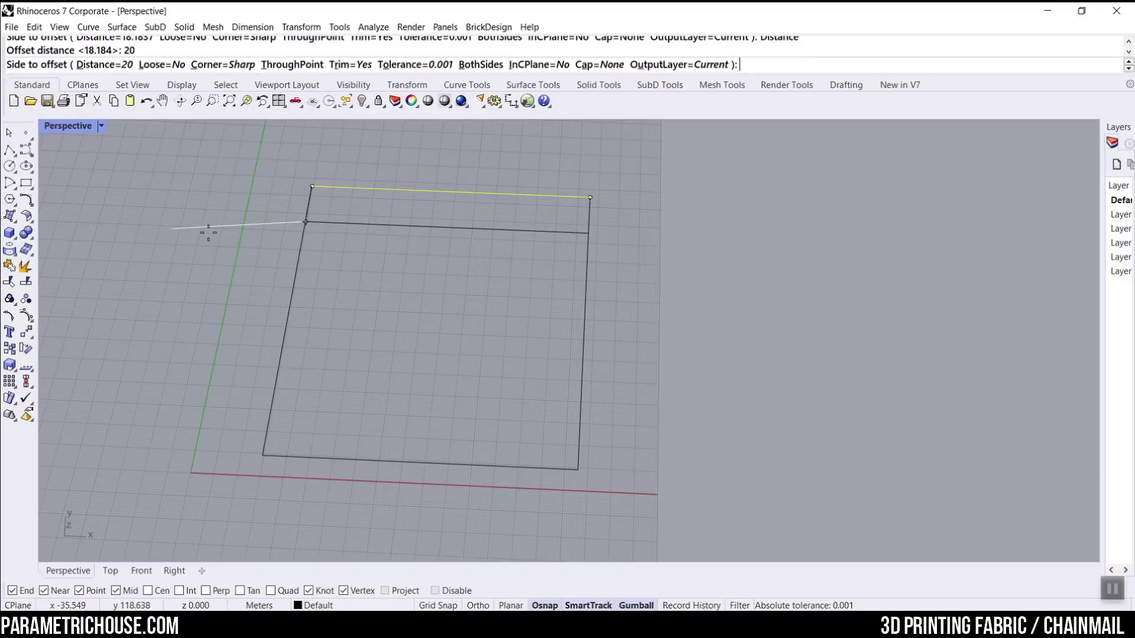
pyautogui.click(461, 351)
# - Offset the edge nearest the X axis towards the rectangle's interior, keeping the same offset distance
pyautogui.click(434, 466)
pyautogui.press('Return')
pyautogui.click(476, 320)
pyautogui.press('Escape')
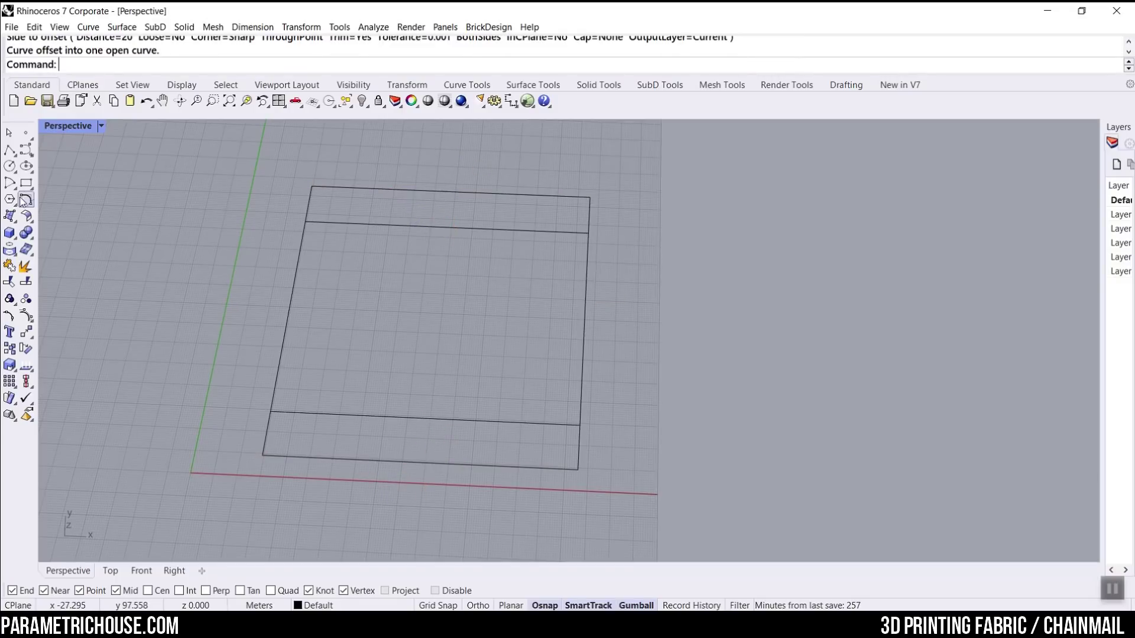
# - Draw a straight polyline joining the midpoints of the two offset lines
pyautogui.click(10, 152)
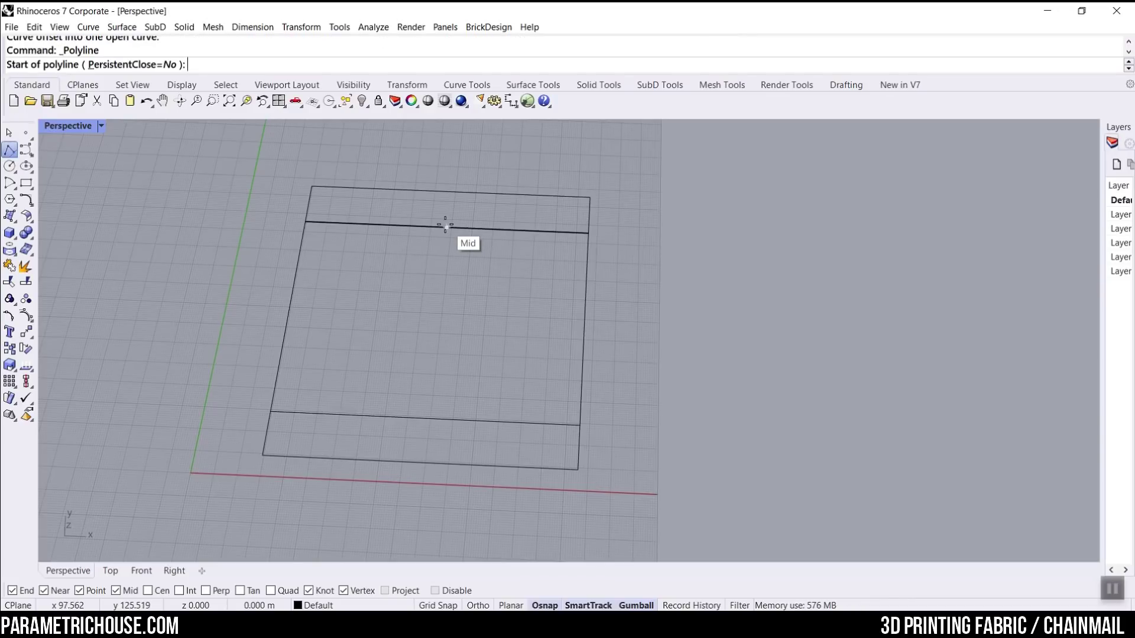
pyautogui.click(446, 227)
pyautogui.click(425, 418)
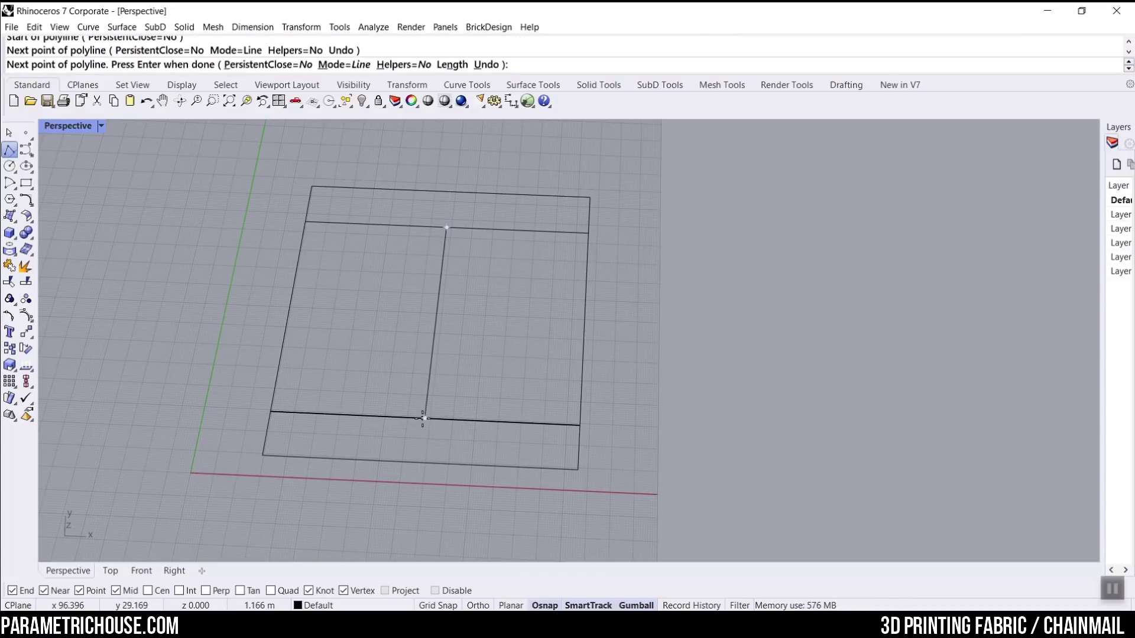
pyautogui.press('Return')
# - Create flat-capped pipes with a radius of 20 along the two offset lines and the line connecting them
pyautogui.click(479, 231)
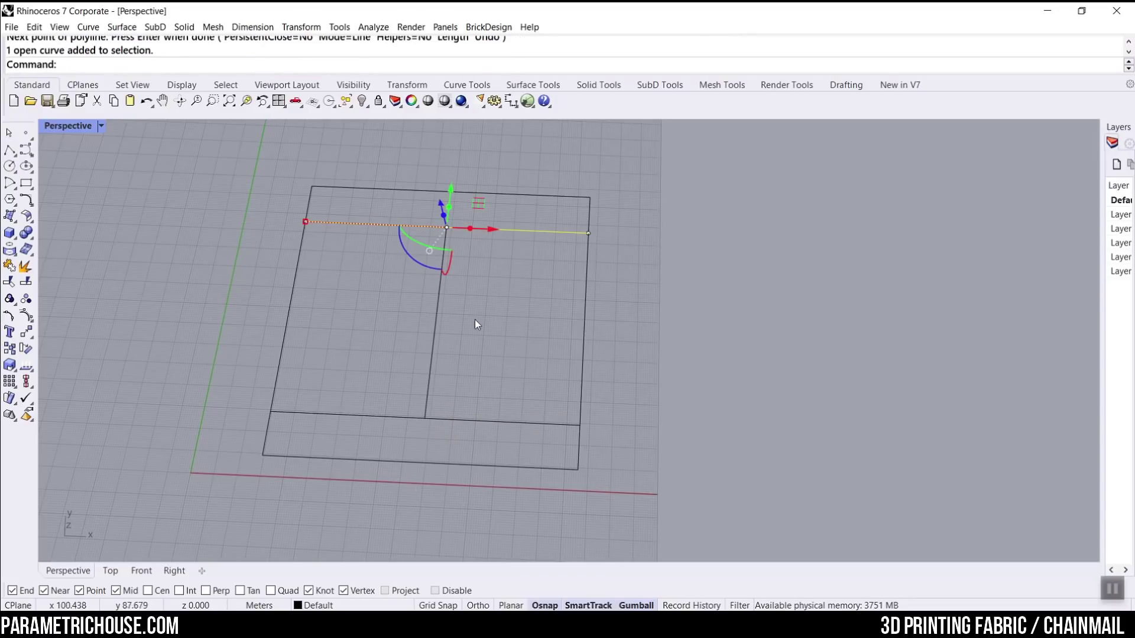
pyautogui.moveTo(573, 260); pyautogui.dragTo(488, 287, button='right')
pyautogui.scroll(4, 498, 225)
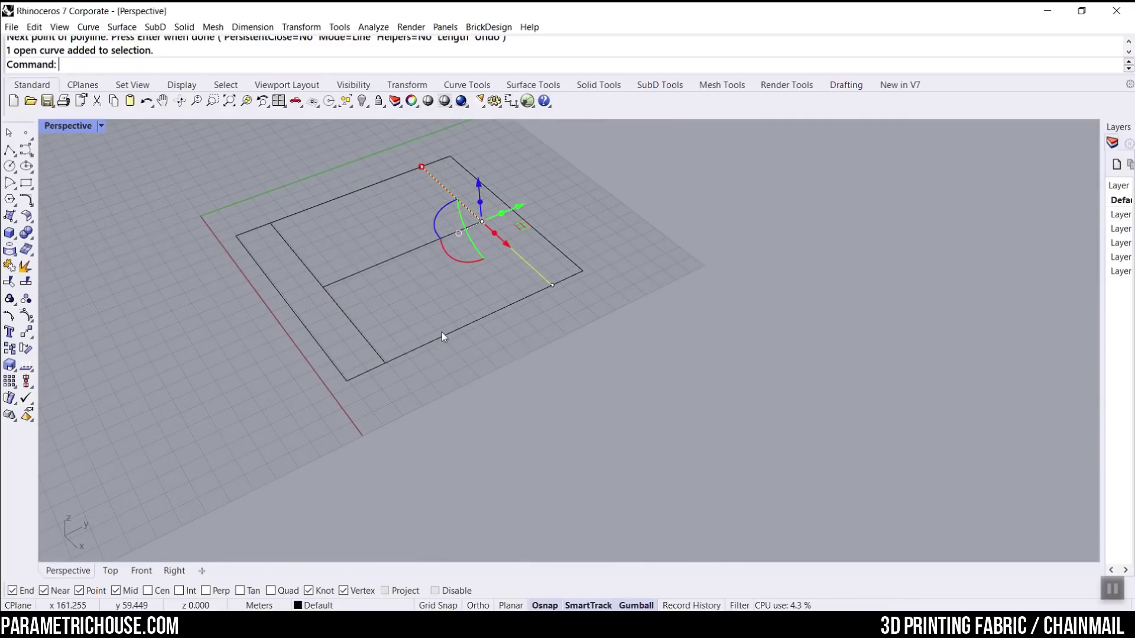
pyautogui.scroll(3, 575, 265)
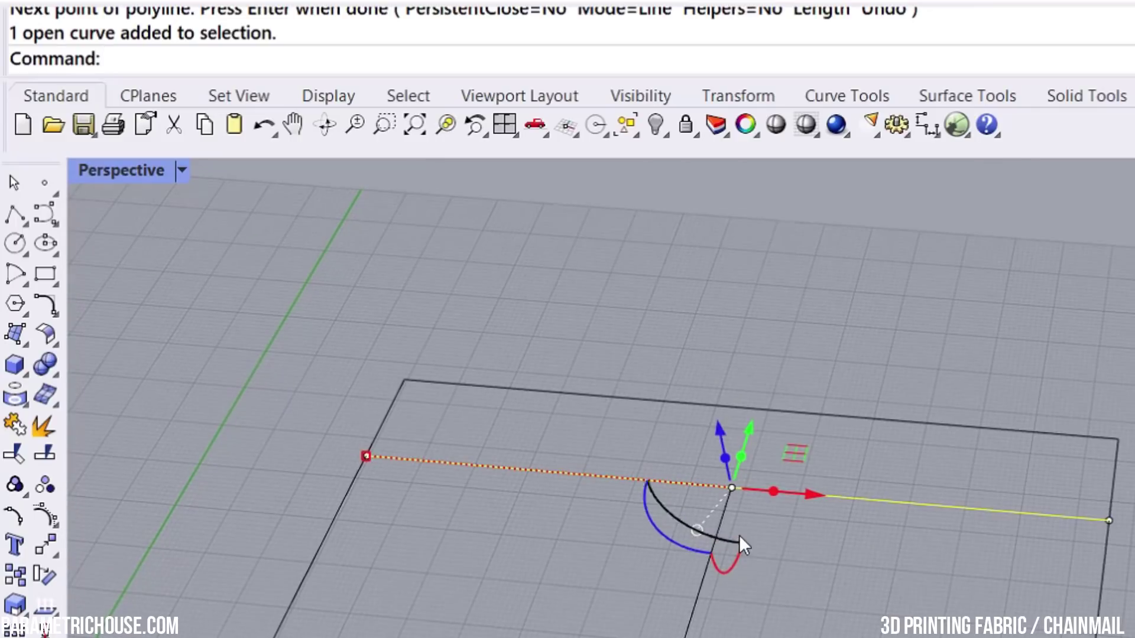
pyautogui.scroll(-2, 742, 544)
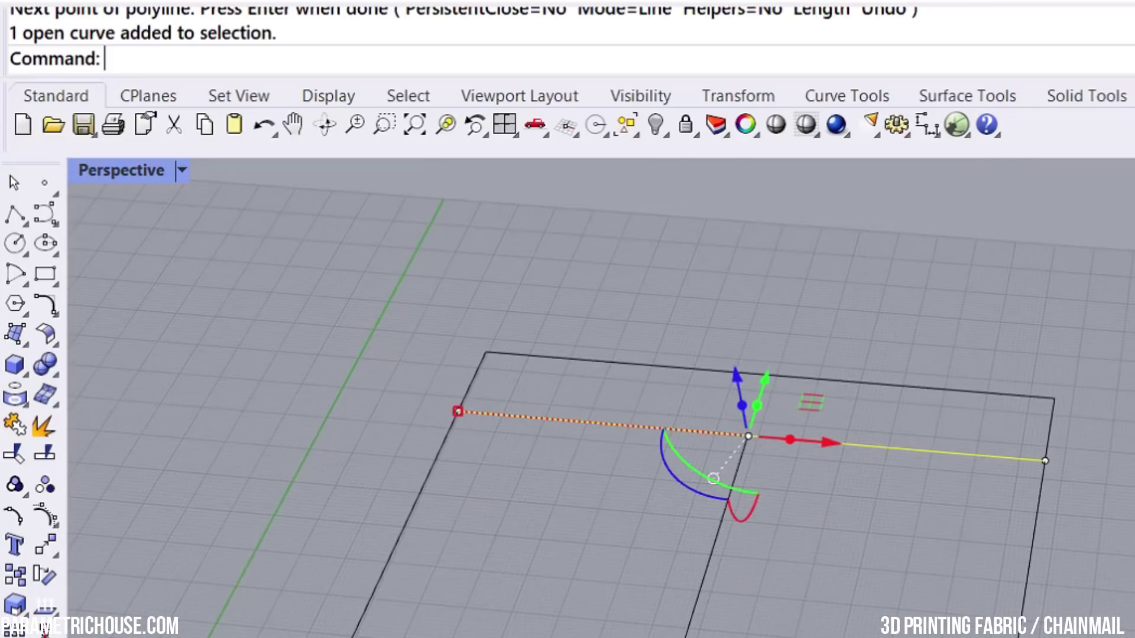
pyautogui.keyDown('shift'); pyautogui.click(712, 553); pyautogui.keyUp('shift')
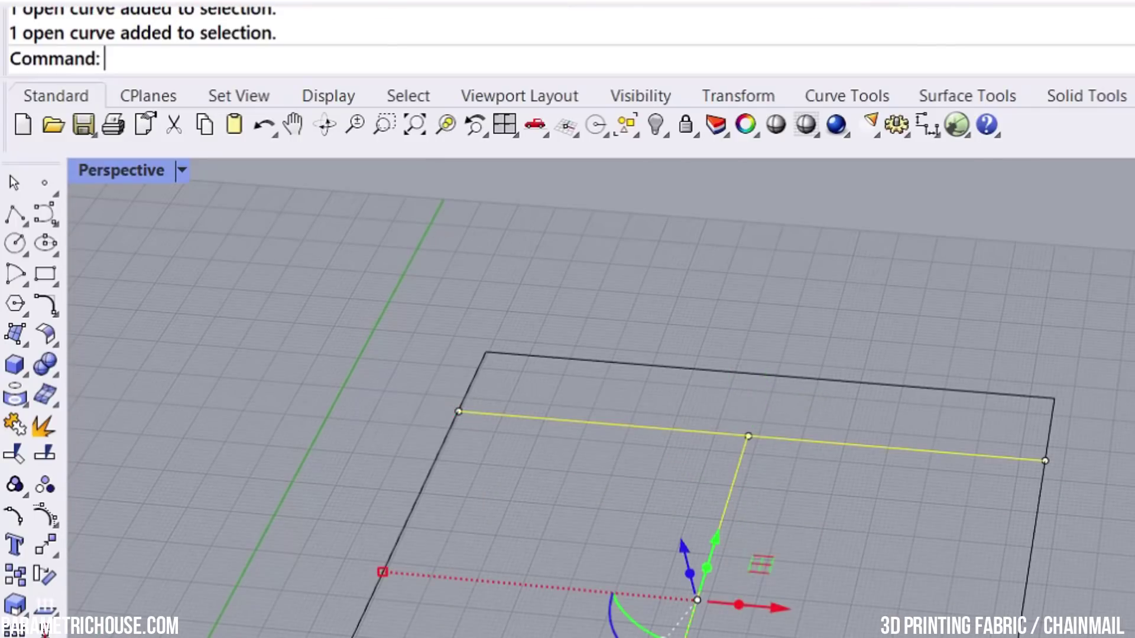
pyautogui.write('Pipe')
pyautogui.press('Return')
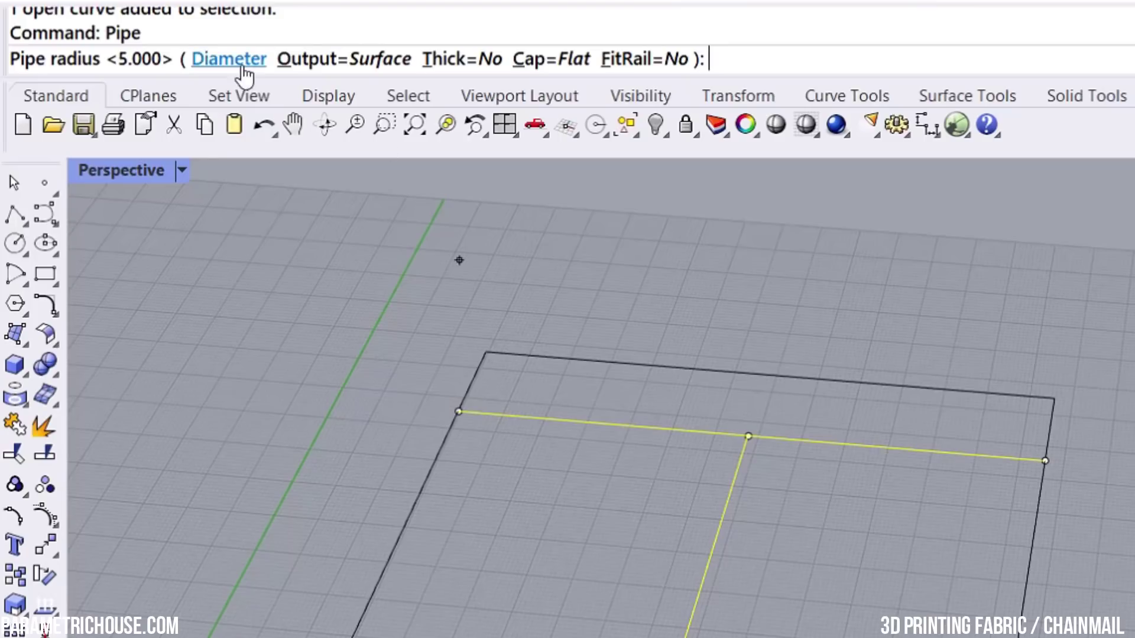
pyautogui.write('20')
pyautogui.press('Return')
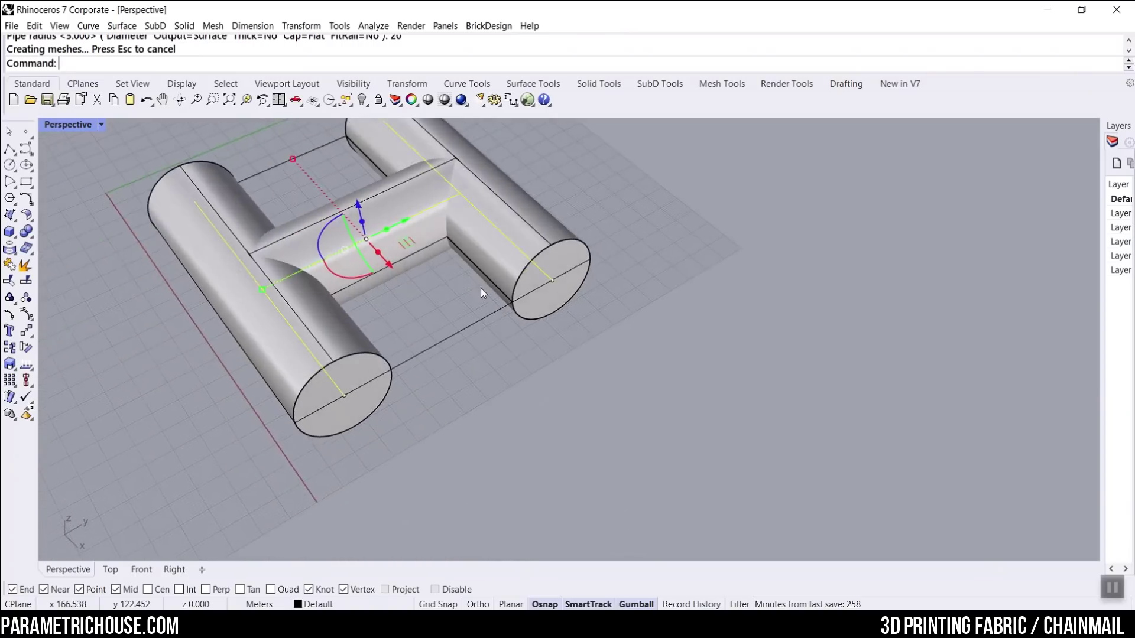
# - Merge the three pipes into one H-shaped solid with Boolean Union
pyautogui.moveTo(480, 288); pyautogui.dragTo(371, 338, button='right')
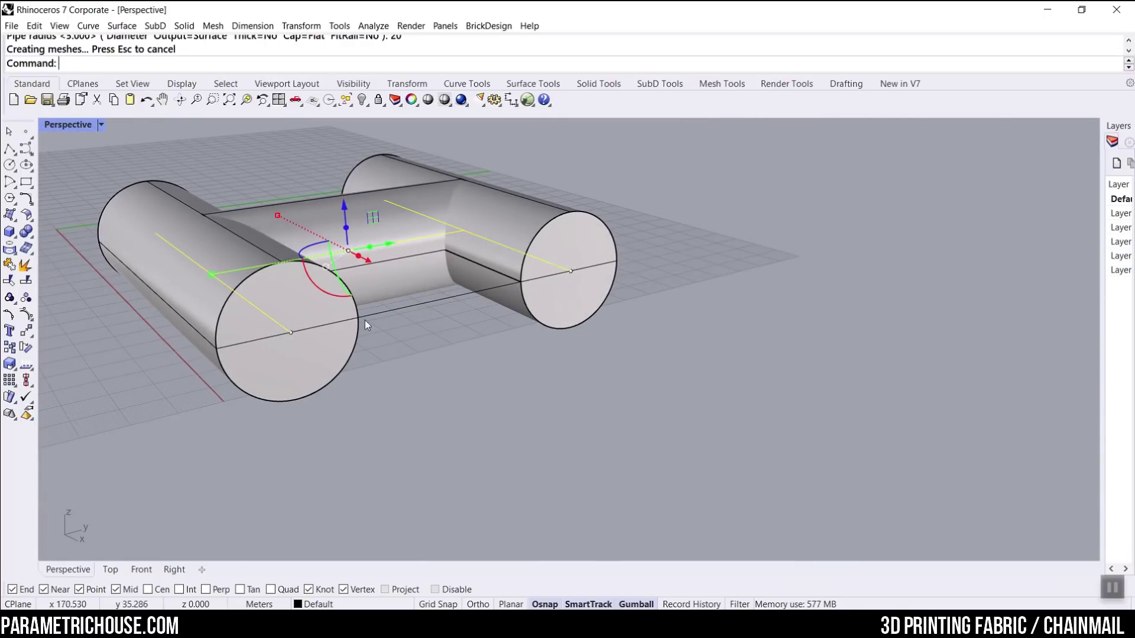
pyautogui.moveTo(545, 237); pyautogui.dragTo(474, 323, button='right')
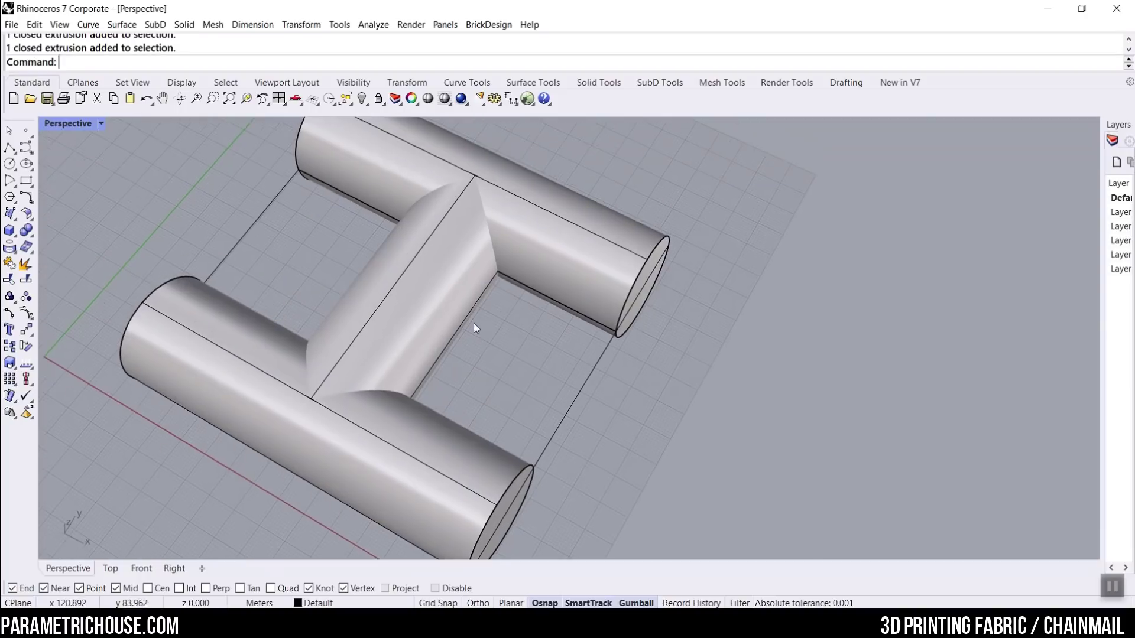
pyautogui.scroll(-3, 473, 322)
pyautogui.click(413, 390)
pyautogui.keyDown('shift'); pyautogui.click(440, 337); pyautogui.keyUp('shift')
pyautogui.keyDown('shift'); pyautogui.click(503, 246); pyautogui.keyUp('shift')
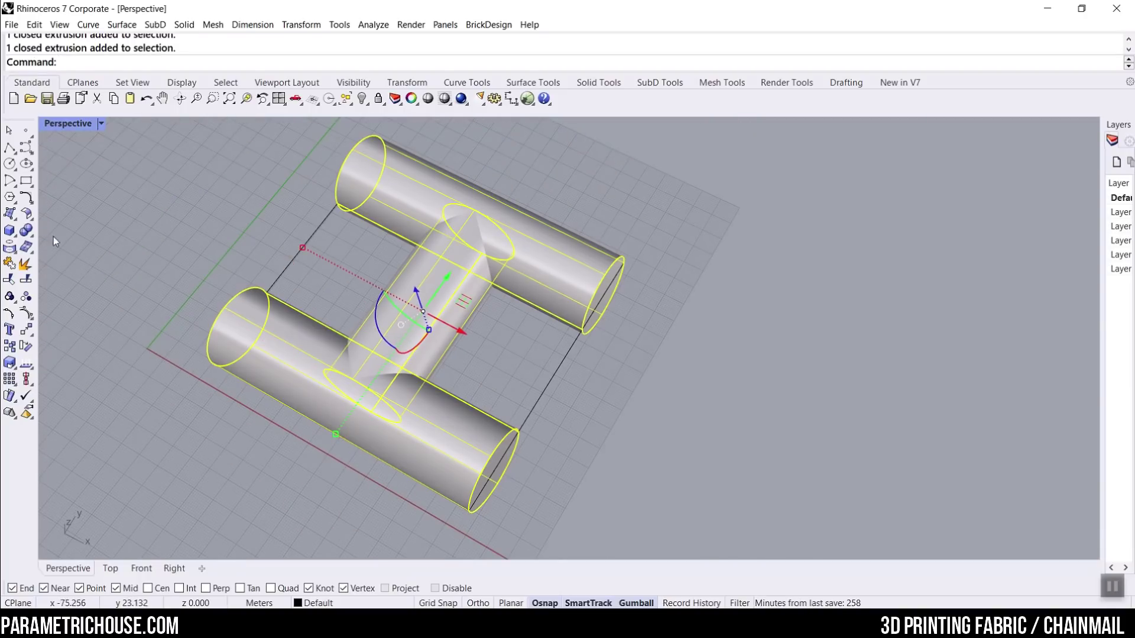
pyautogui.click(26, 230)
pyautogui.scroll(-3, 448, 384)
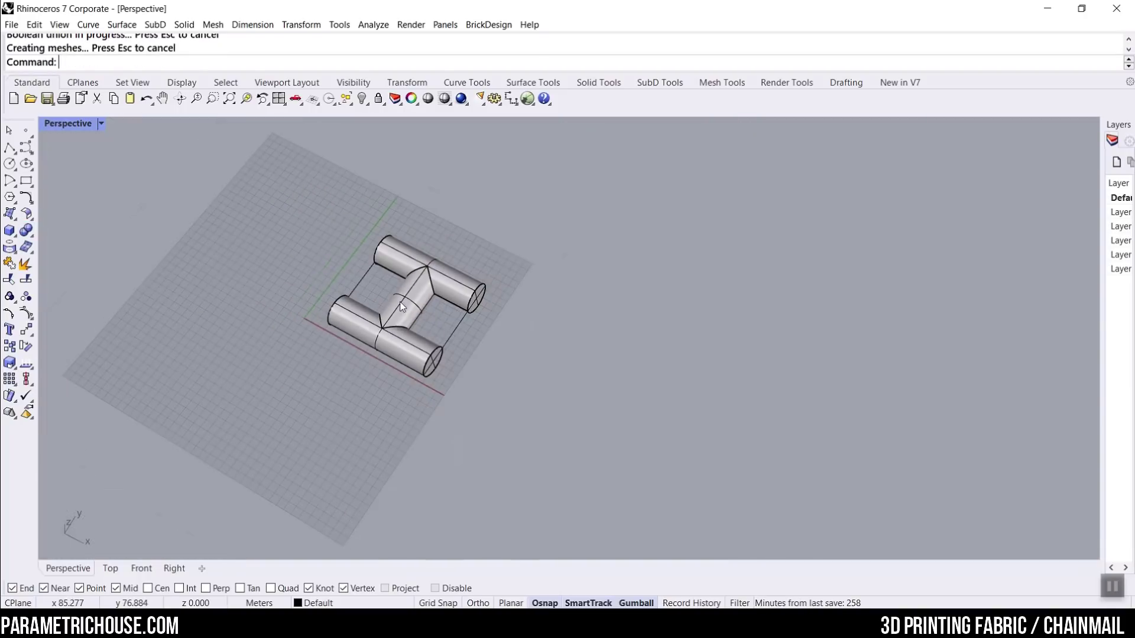
# - Create a rectangular plane surface extending past the H-shaped solid on the ground plane and generate their intersection curve
pyautogui.scroll(2, 449, 345)
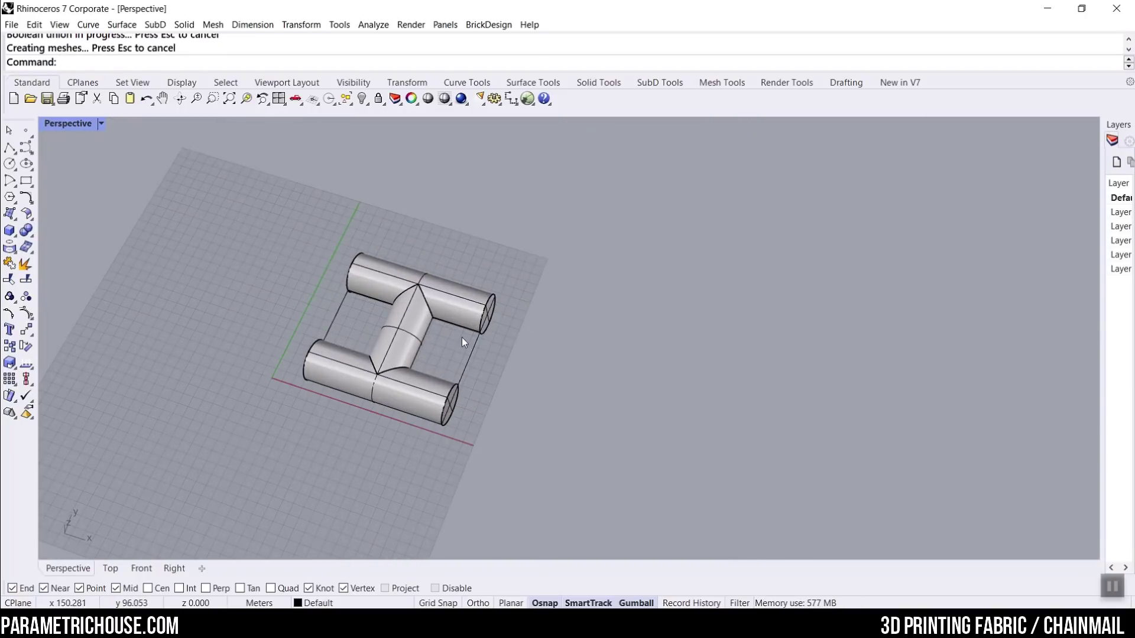
pyautogui.click(15, 220)
pyautogui.click(97, 220)
pyautogui.click(305, 207)
pyautogui.click(520, 474)
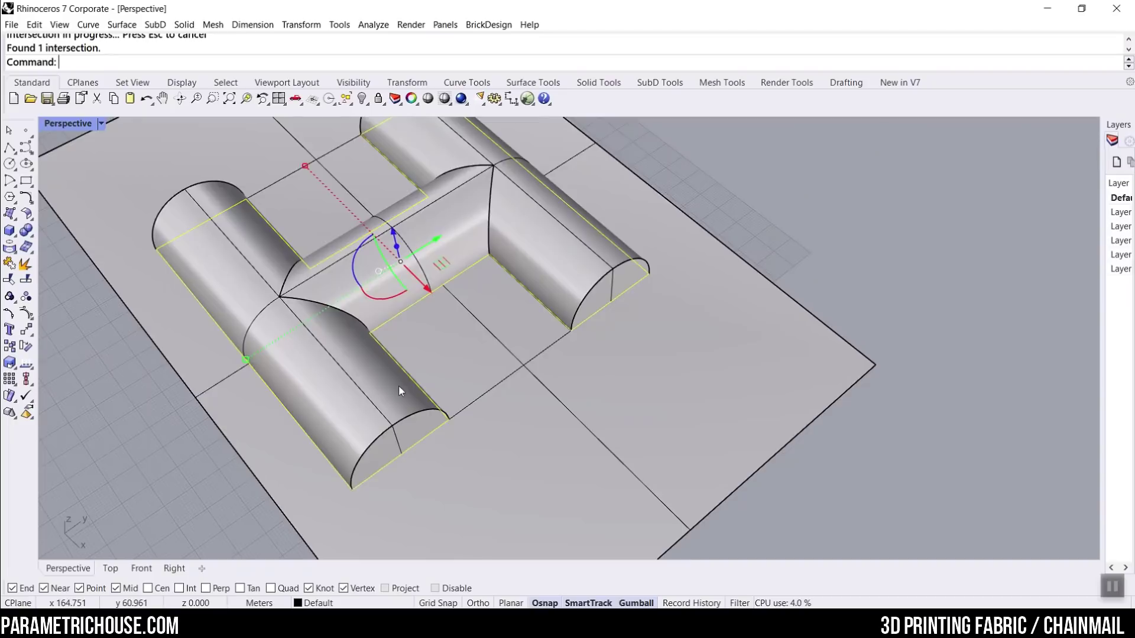
# - Move the H-shaped intersection curve along the X axis to a free area beside the plane
pyautogui.scroll(-5, 398, 384)
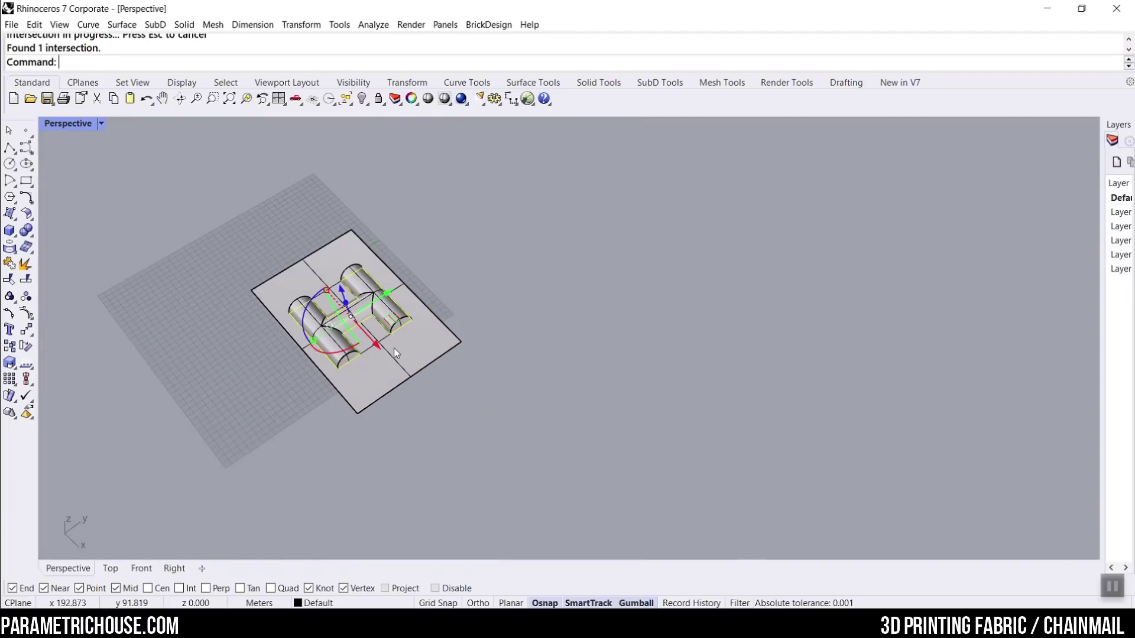
pyautogui.moveTo(376, 349); pyautogui.dragTo(537, 458)
pyautogui.press('Escape')
pyautogui.scroll(8, 552, 439)
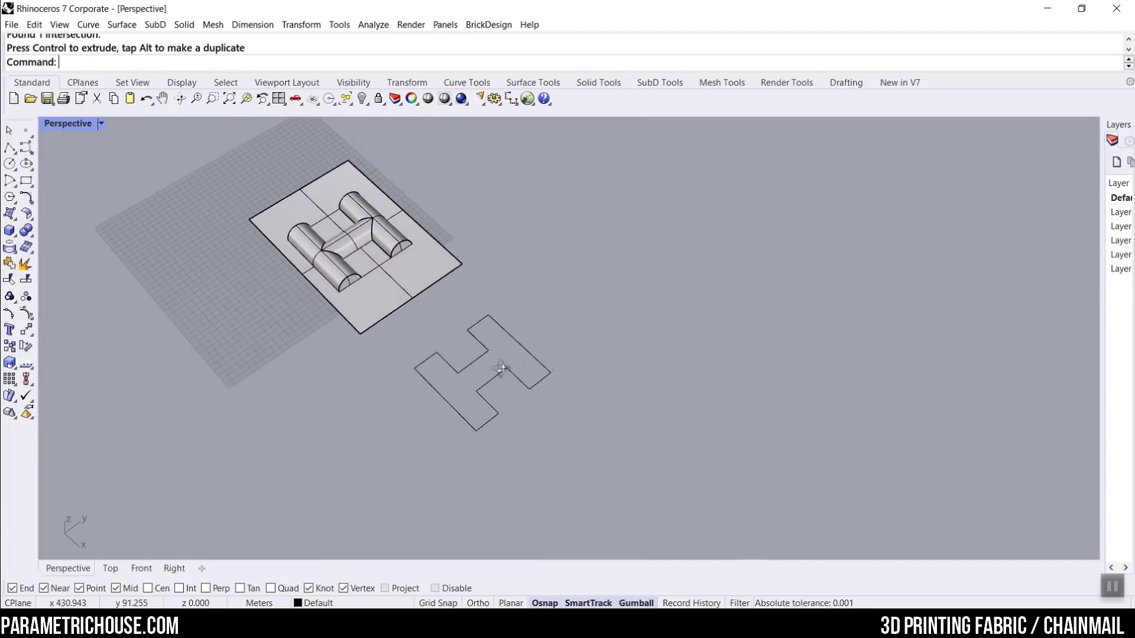
pyautogui.scroll(-6, 581, 310)
# - Extrude the closed H-shaped curve into a solid with a height of 20
pyautogui.click(615, 317)
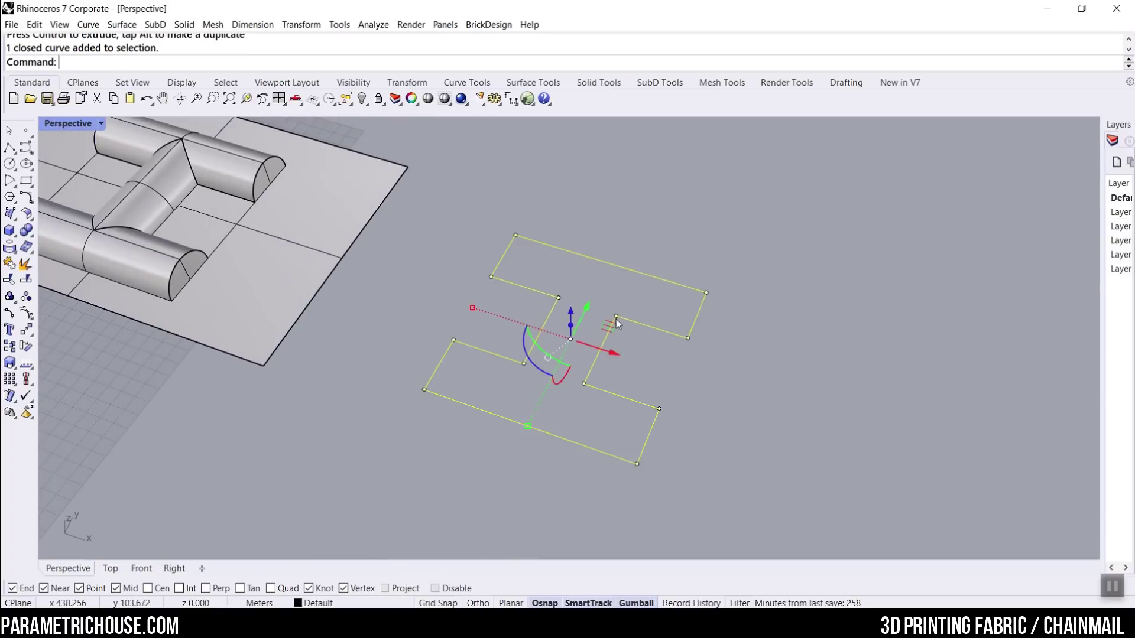
pyautogui.click(30, 236)
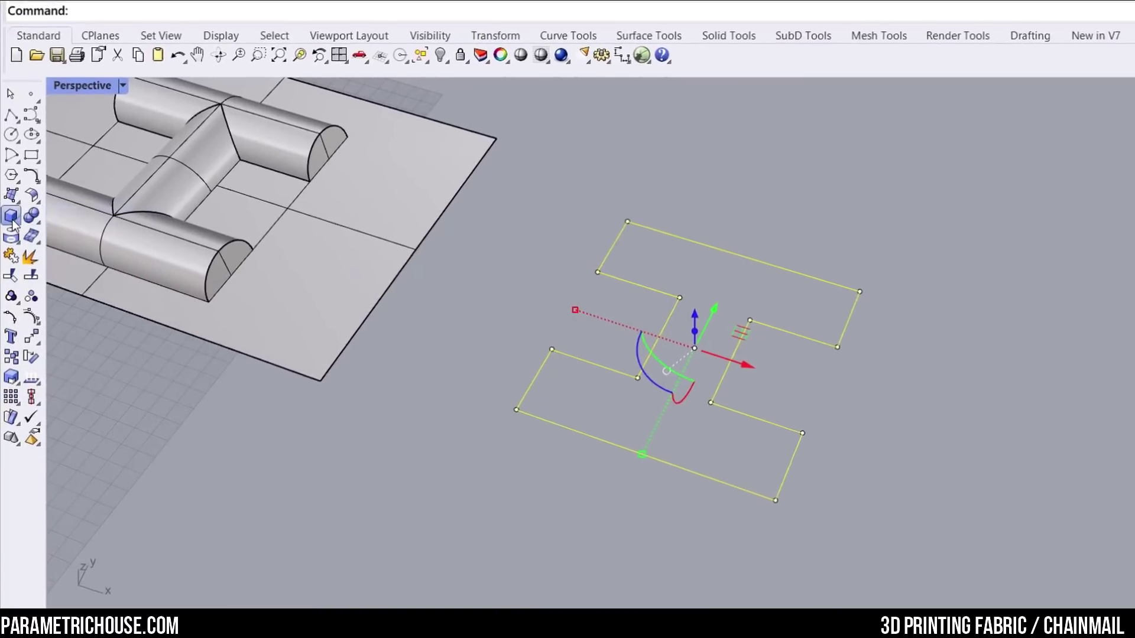
pyautogui.click(11, 222)
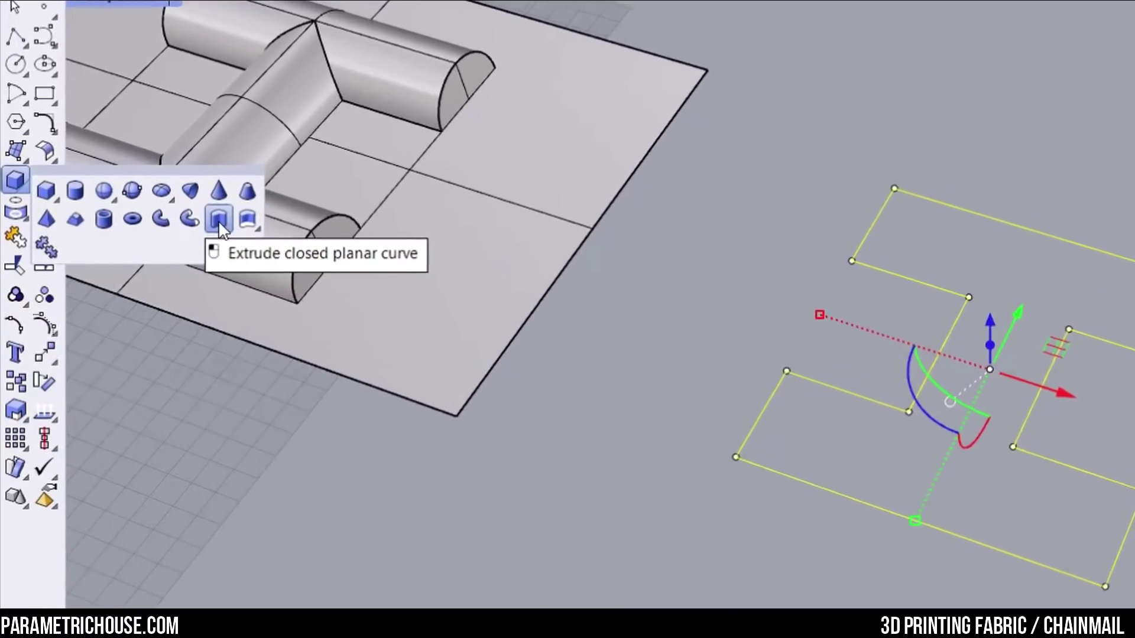
pyautogui.click(197, 226)
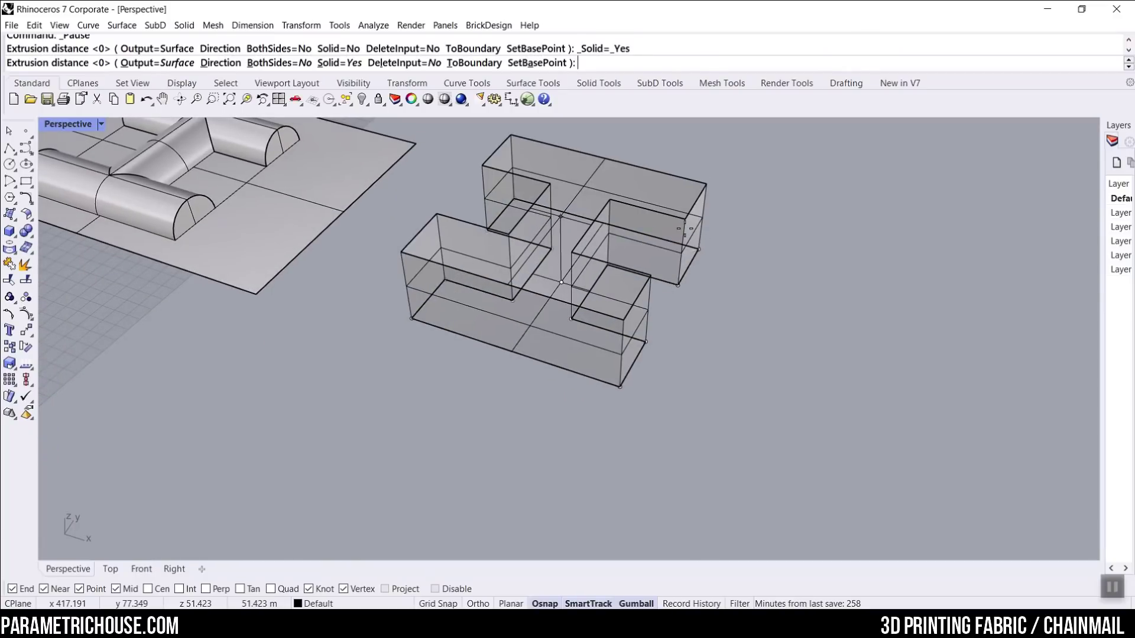
pyautogui.write('20')
pyautogui.press('Return')
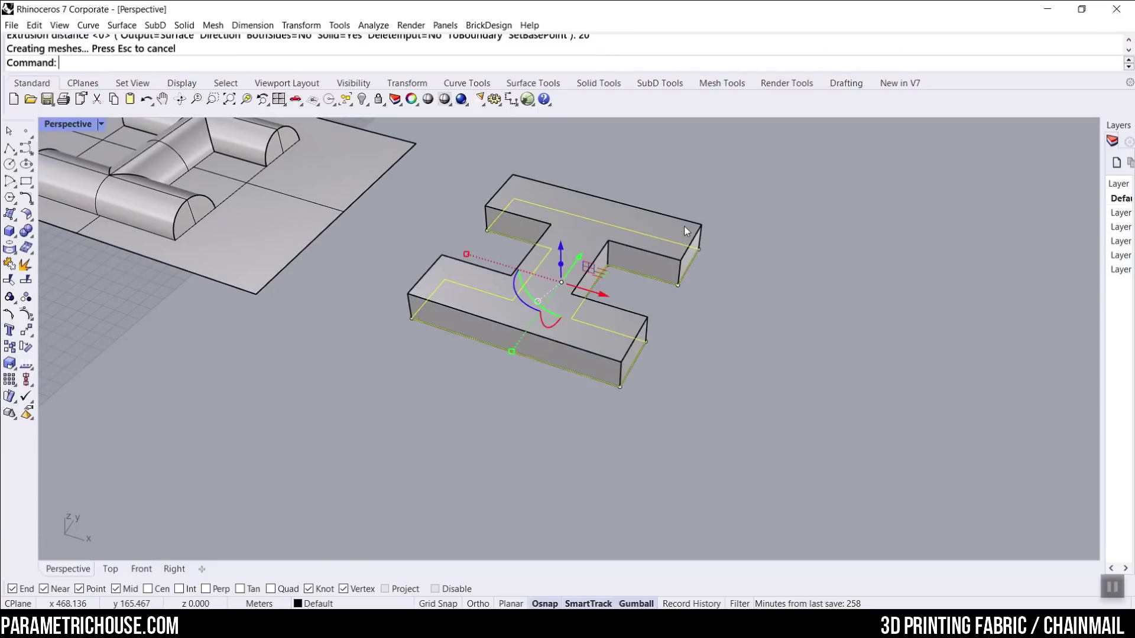
# - Duplicate the extruded H-shaped solid in place and rotate the copy 90 degrees about the vertical axis
pyautogui.keyDown('shift'); pyautogui.moveTo(704, 292); pyautogui.dragTo(627, 395, button='right'); pyautogui.keyUp('shift')
pyautogui.click(526, 329)
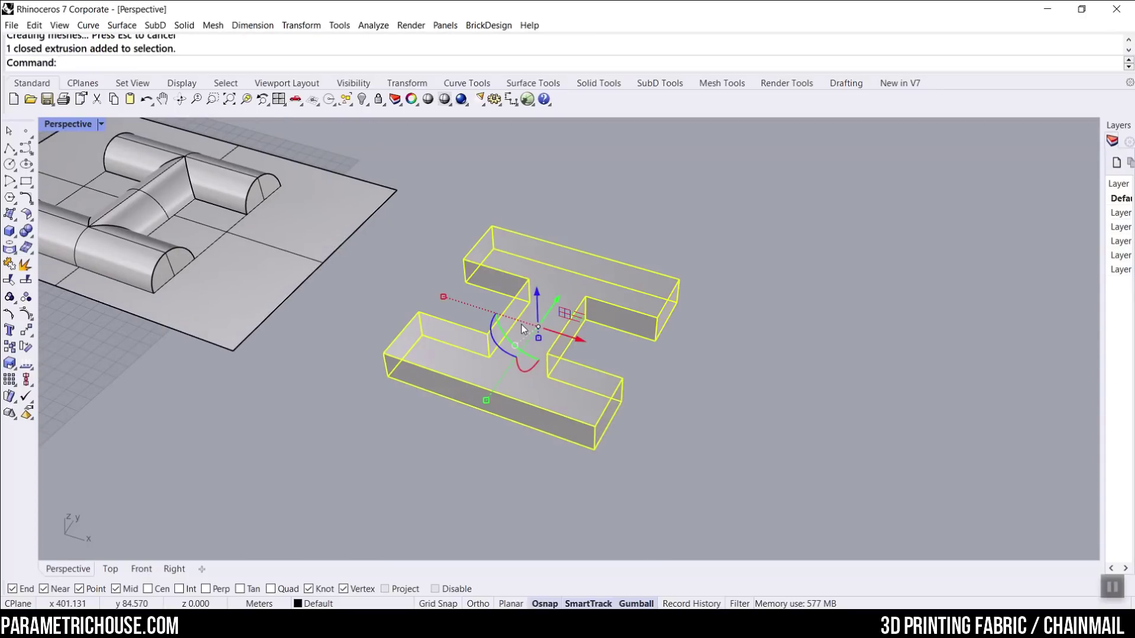
pyautogui.hotkey('ctrl', 'c')
pyautogui.hotkey('ctrl', 'v')
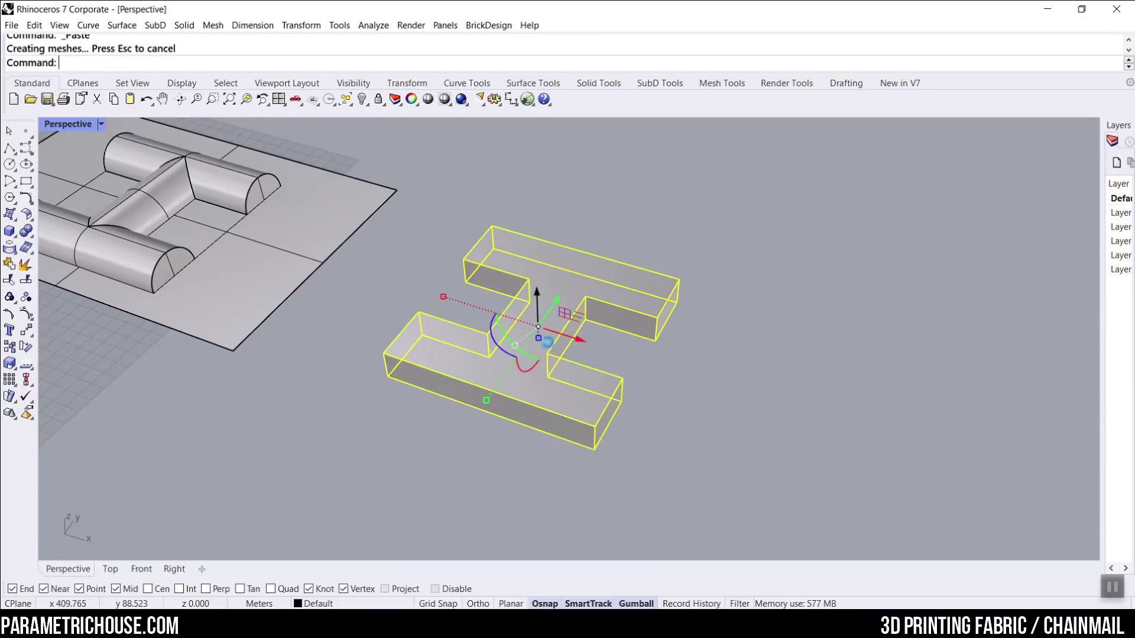
pyautogui.click(495, 341)
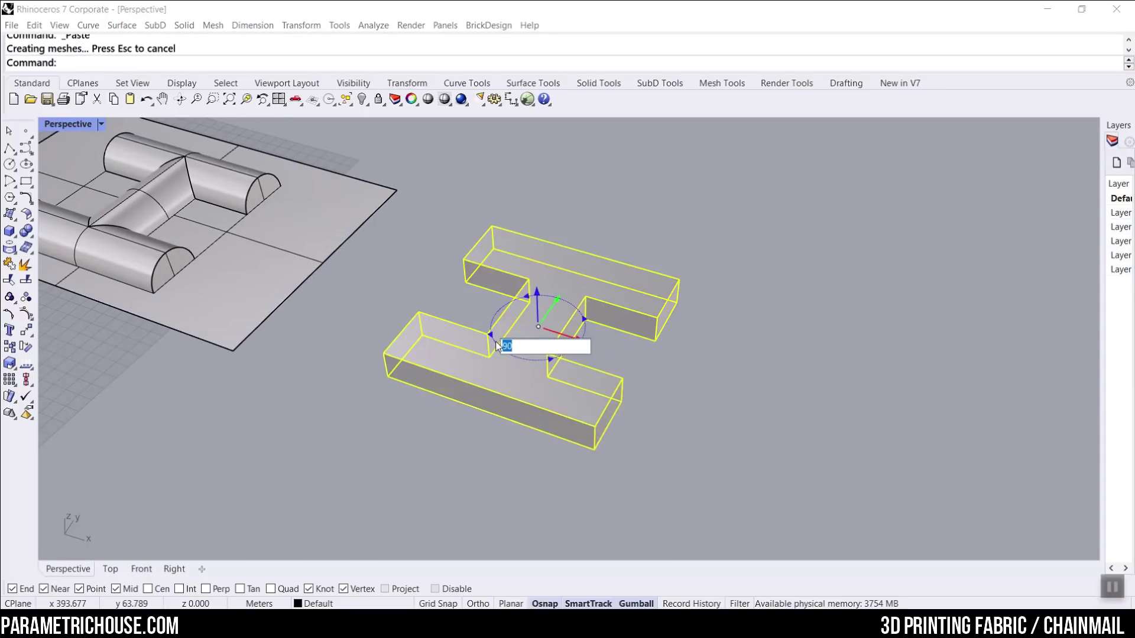
pyautogui.write('90')
pyautogui.press('Return')
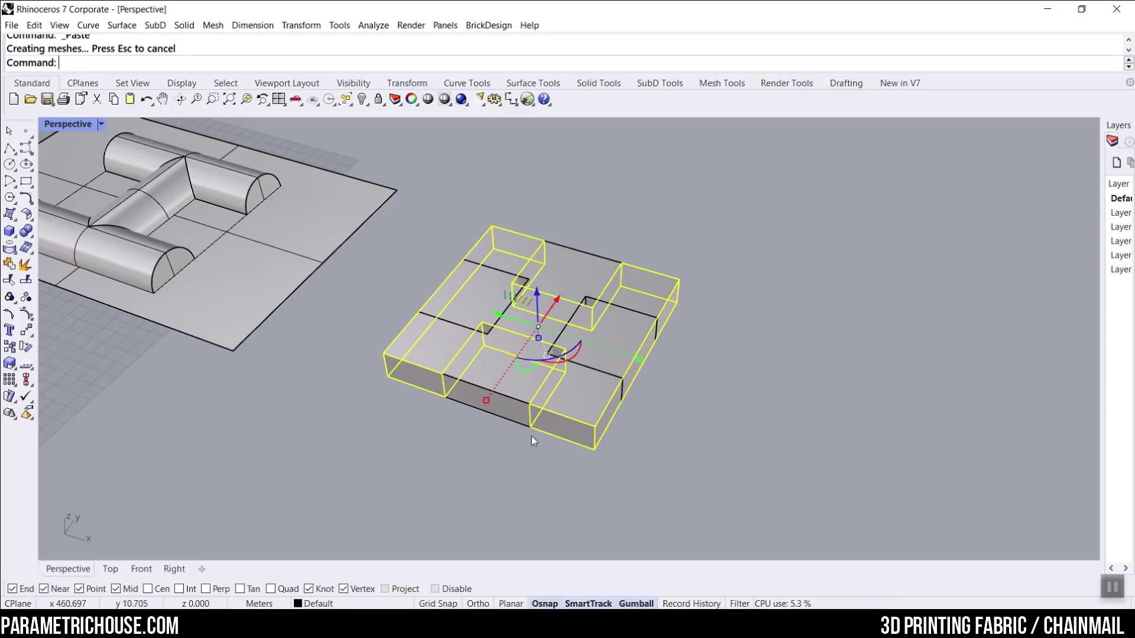
# - Move the rotated H copy straight up by the solid's height, from its bottom corner to its top corner, to stack it on the original
pyautogui.click(23, 332)
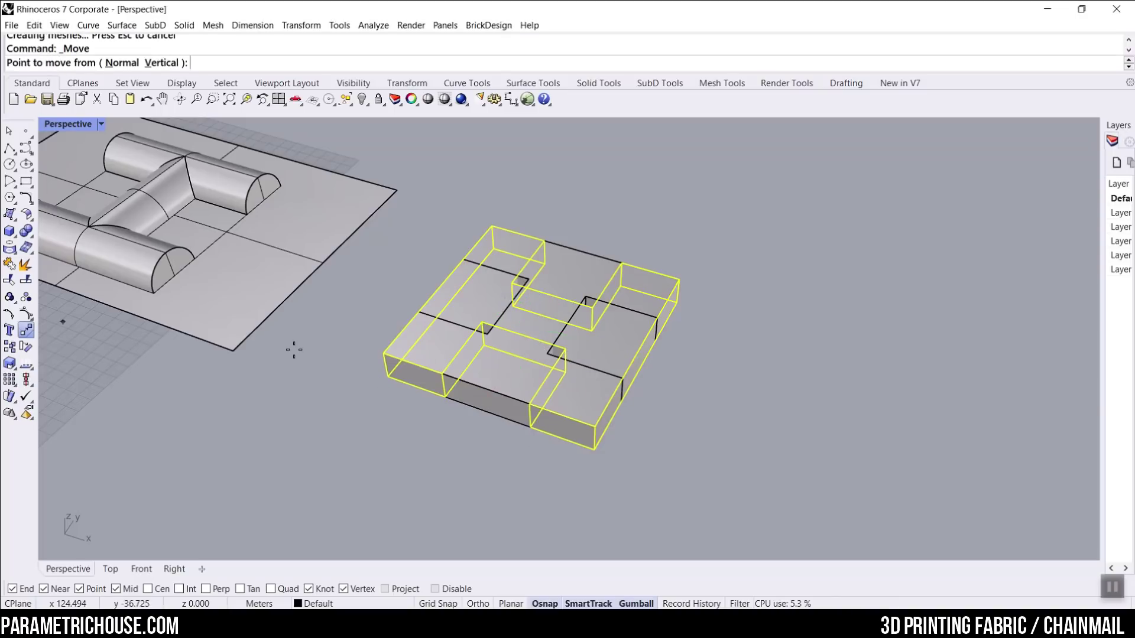
pyautogui.click(388, 376)
pyautogui.click(384, 353)
pyautogui.click(400, 409)
# - Examine from several angles how the two stacked H-shaped solids overlap and where openings remain between their arms
pyautogui.scroll(-5, 575, 334)
pyautogui.moveTo(579, 336); pyautogui.dragTo(513, 439, button='right')
pyautogui.scroll(5, 527, 418)
pyautogui.scroll(-4, 513, 438)
pyautogui.scroll(6, 493, 408)
pyautogui.moveTo(484, 363); pyautogui.dragTo(522, 349, button='right')
pyautogui.scroll(3, 524, 346)
pyautogui.scroll(-5, 512, 355)
pyautogui.scroll(4, 532, 373)
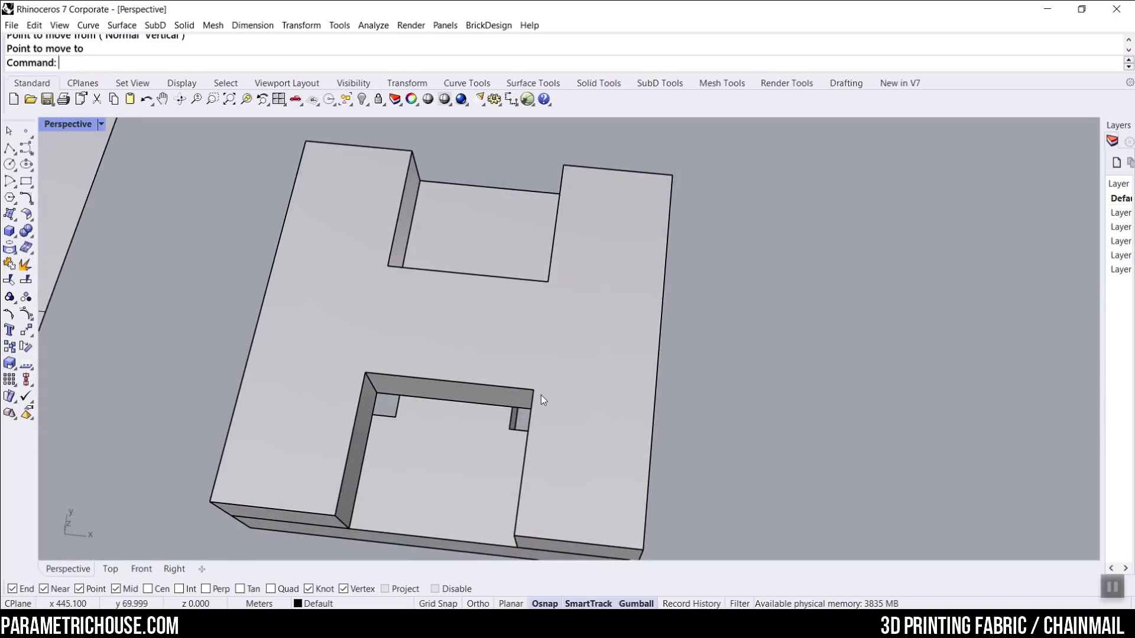
pyautogui.scroll(-2, 455, 431)
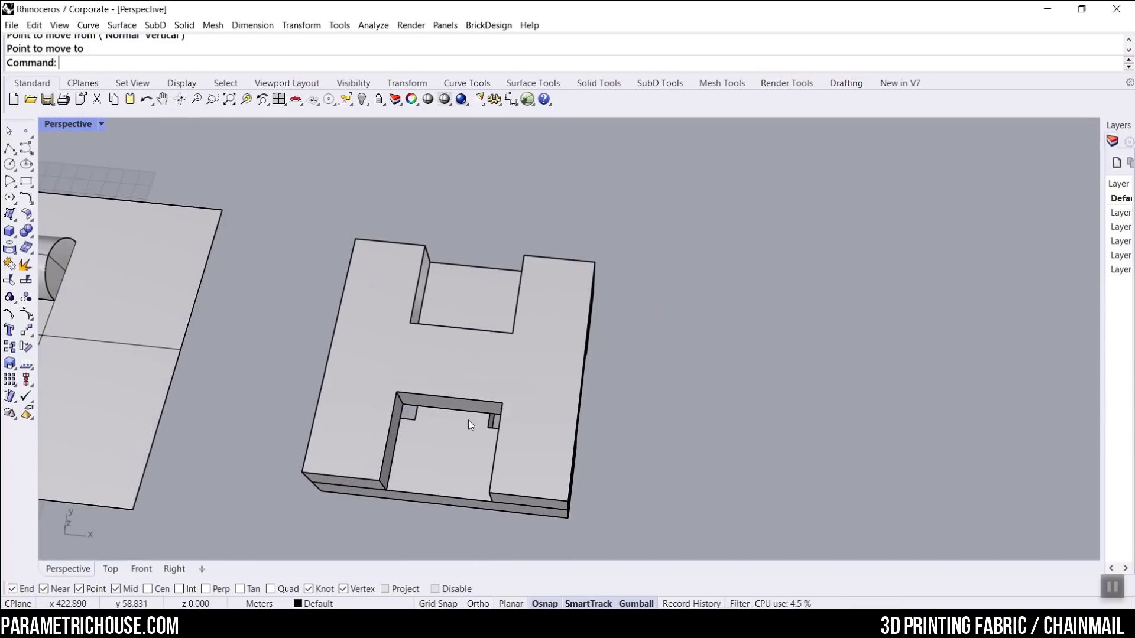
pyautogui.moveTo(473, 358); pyautogui.dragTo(540, 390, button='right')
pyautogui.scroll(-5, 556, 364)
pyautogui.scroll(5, 539, 397)
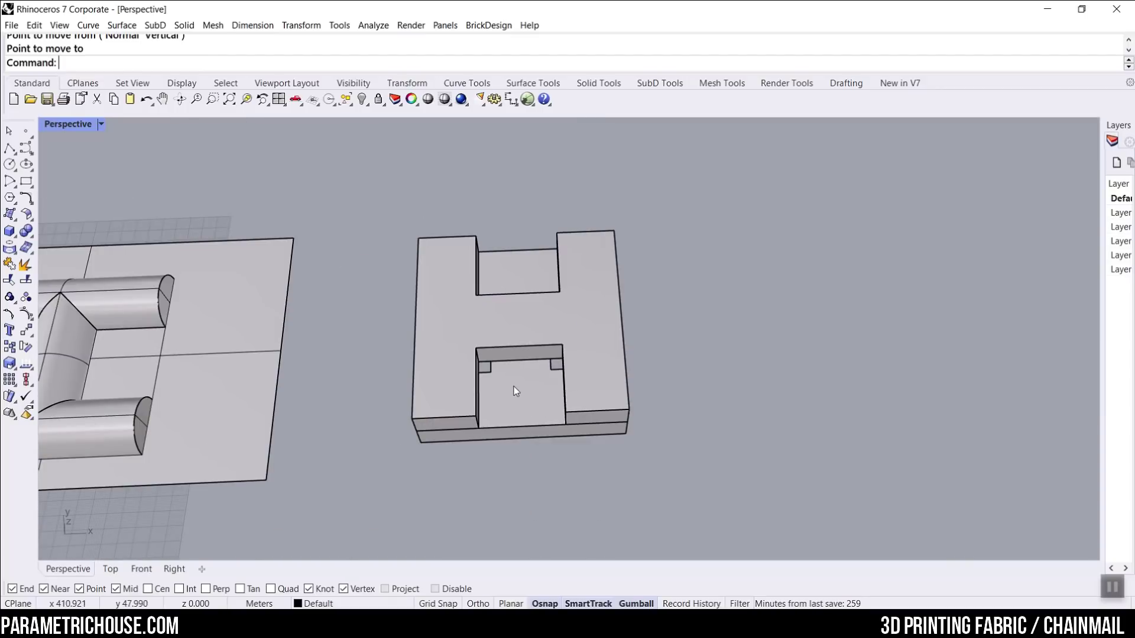
pyautogui.scroll(-3, 515, 386)
# - Delete all the modelled geometry, switch to Grasshopper and start a new empty definition
pyautogui.moveTo(620, 442); pyautogui.dragTo(235, 315)
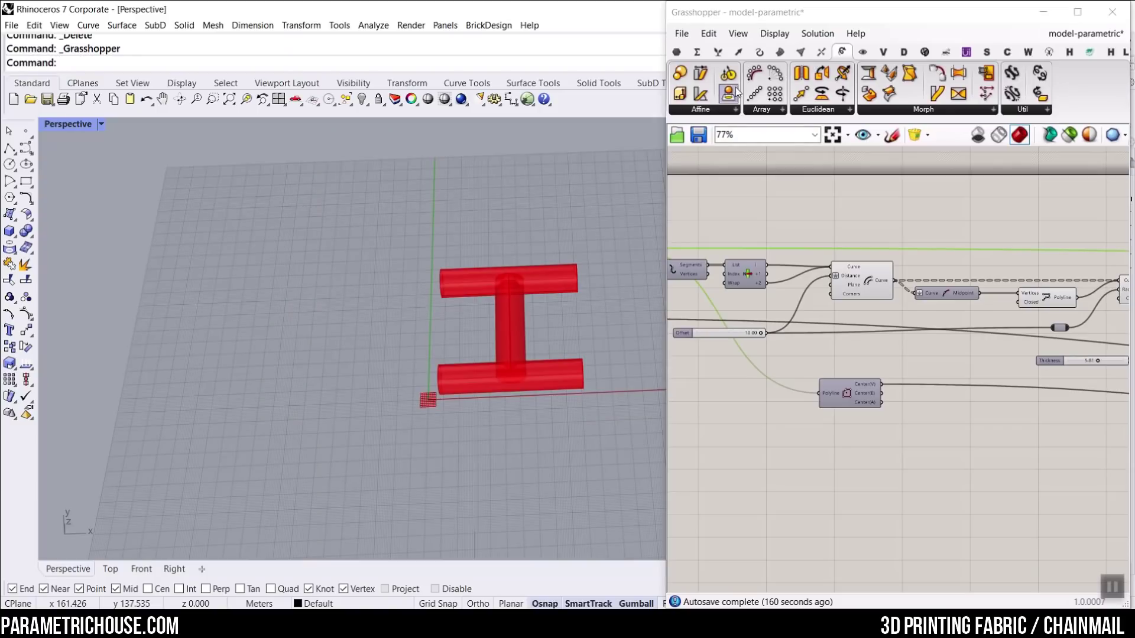
pyautogui.click(682, 34)
pyautogui.click(691, 50)
pyautogui.scroll(-5, 398, 360)
pyautogui.scroll(3, 399, 363)
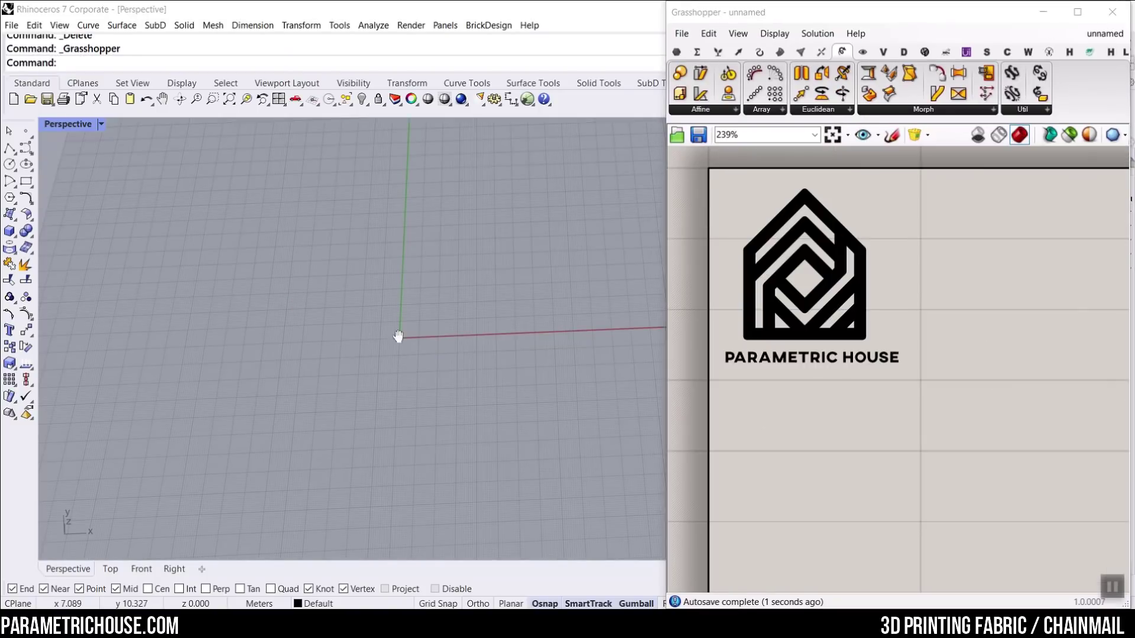
# - Add a Rectangle component to the canvas and place it beside the logo
pyautogui.click(759, 51)
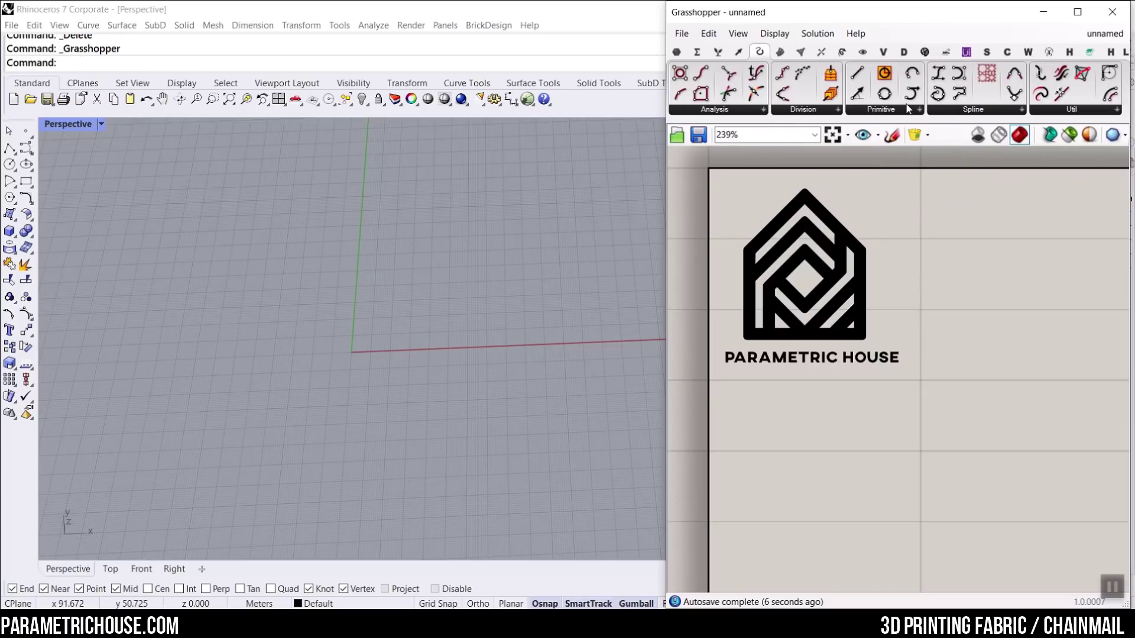
pyautogui.click(909, 112)
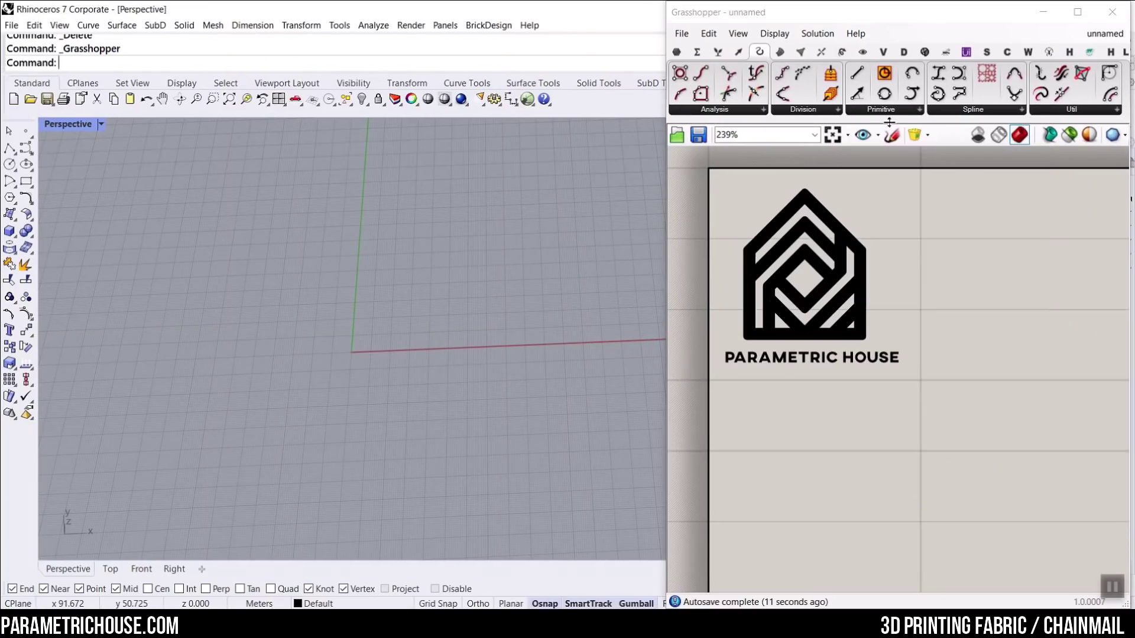
pyautogui.click(889, 113)
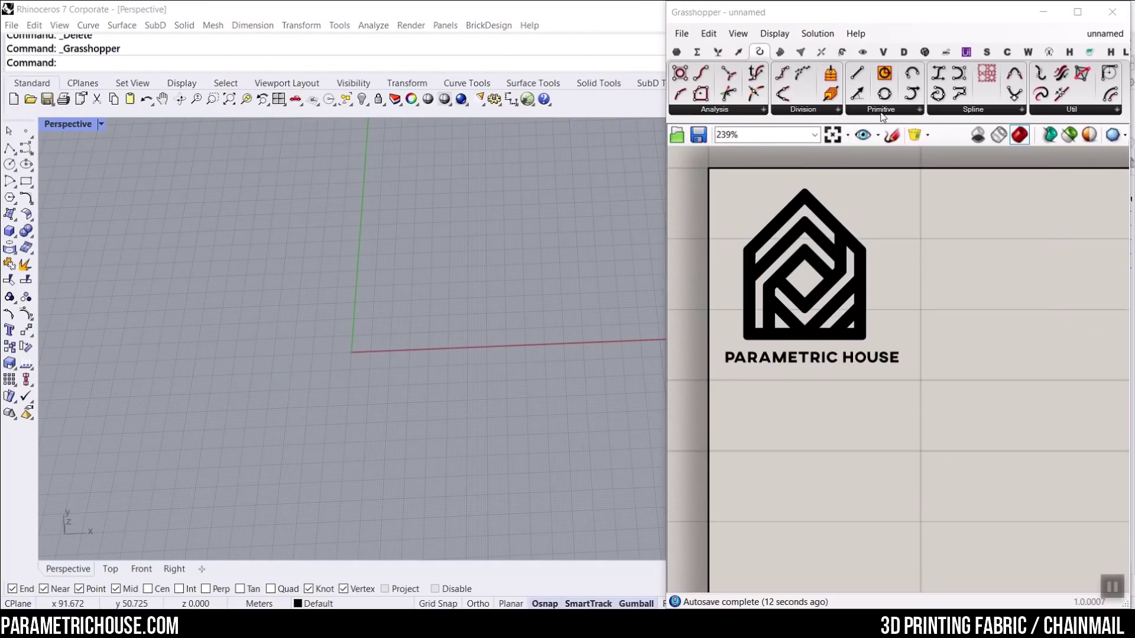
pyautogui.click(895, 388)
pyautogui.click(1042, 429)
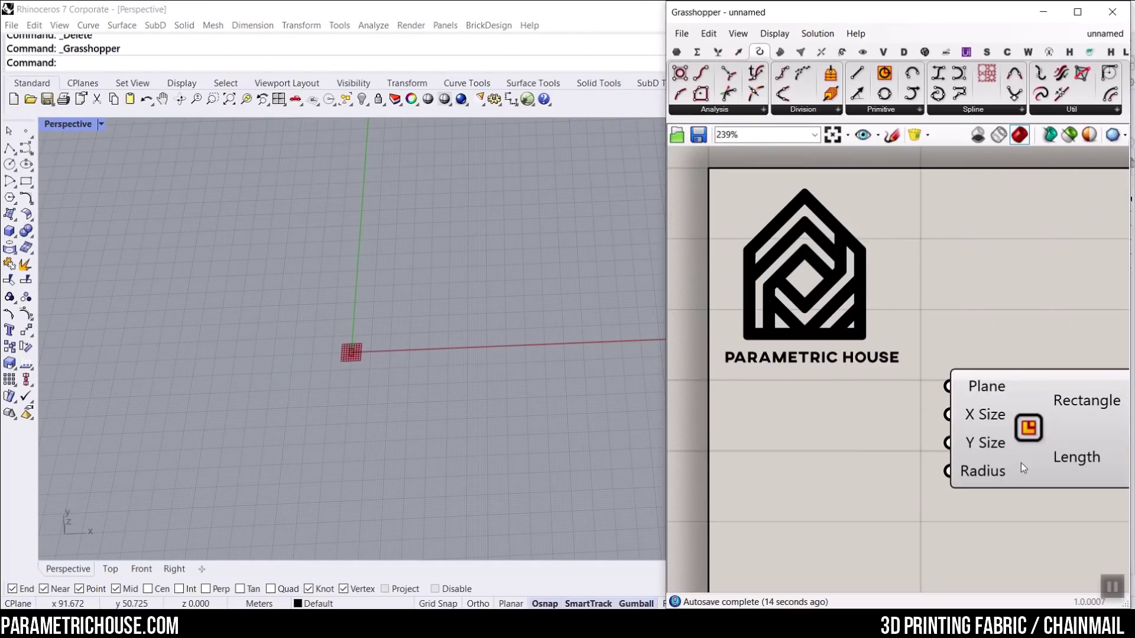
pyautogui.moveTo(967, 465); pyautogui.dragTo(840, 410, button='right')
pyautogui.scroll(-4, 839, 410)
pyautogui.moveTo(875, 408); pyautogui.dragTo(906, 407)
# - Add a Construct Domain component before the Rectangle component and connect its Domain output to the X Size input
pyautogui.click(672, 52)
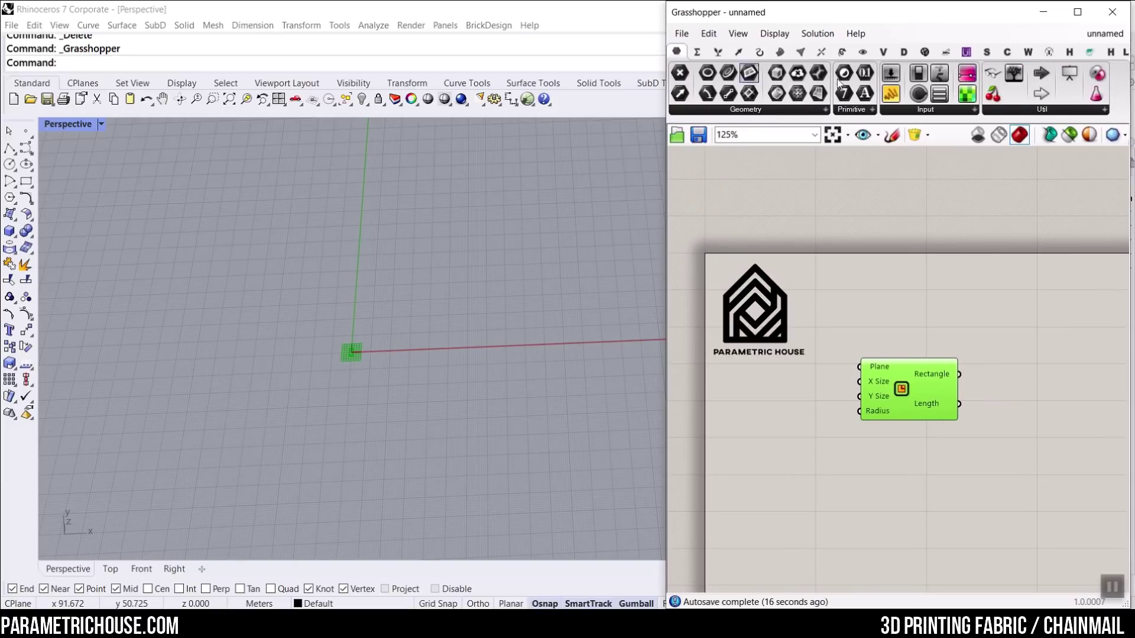
pyautogui.scroll(5, 937, 400)
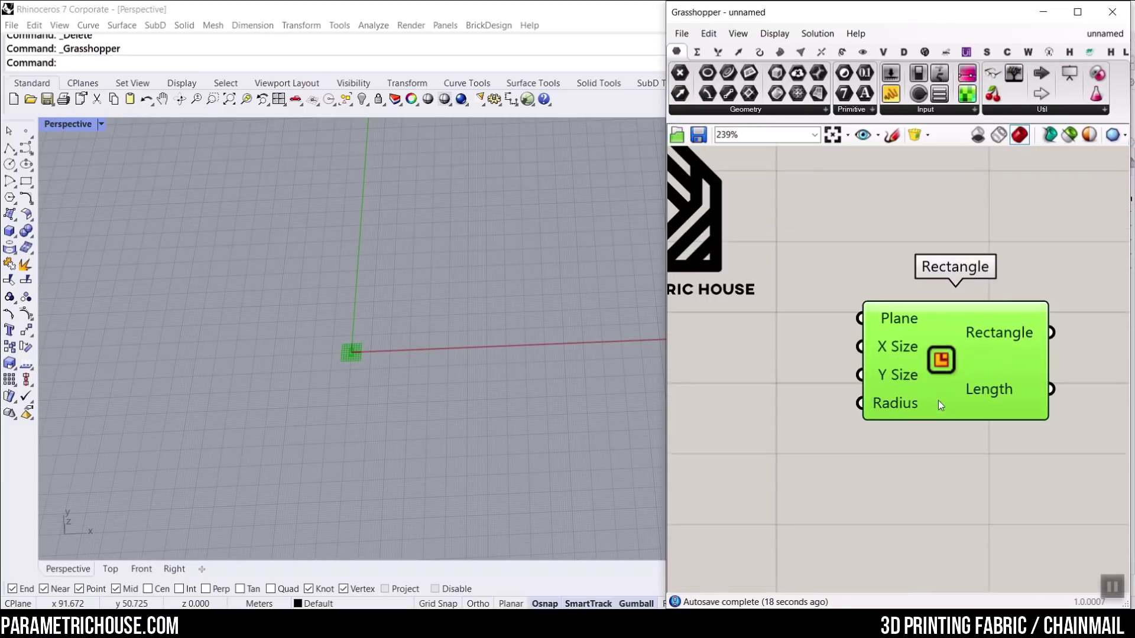
pyautogui.scroll(4, 400, 335)
pyautogui.scroll(2, 397, 288)
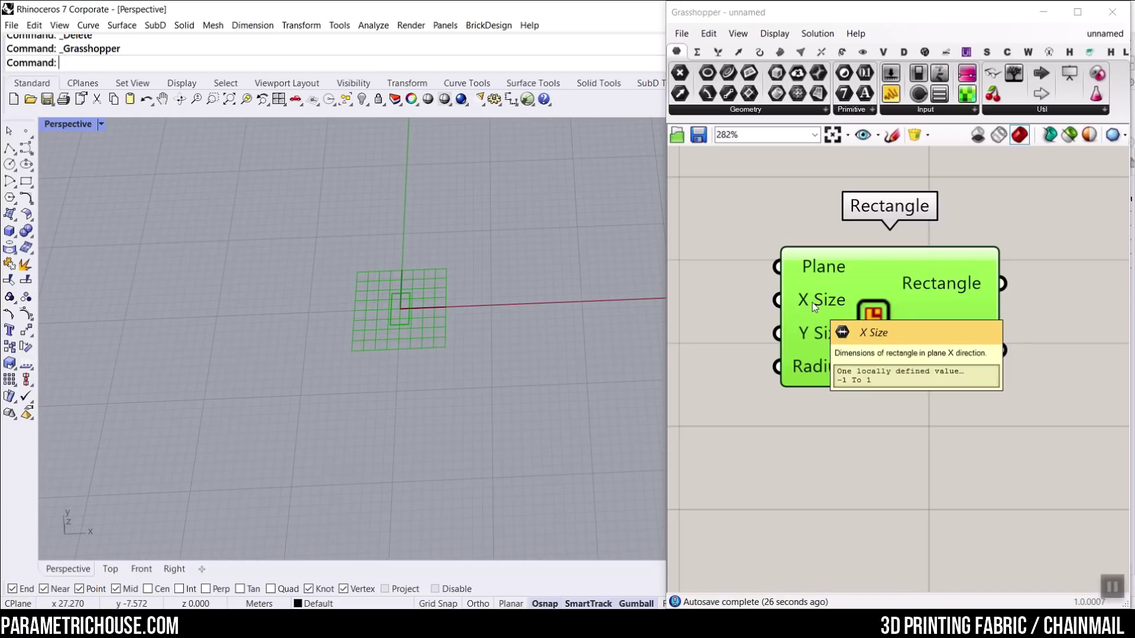
pyautogui.scroll(2, 812, 303)
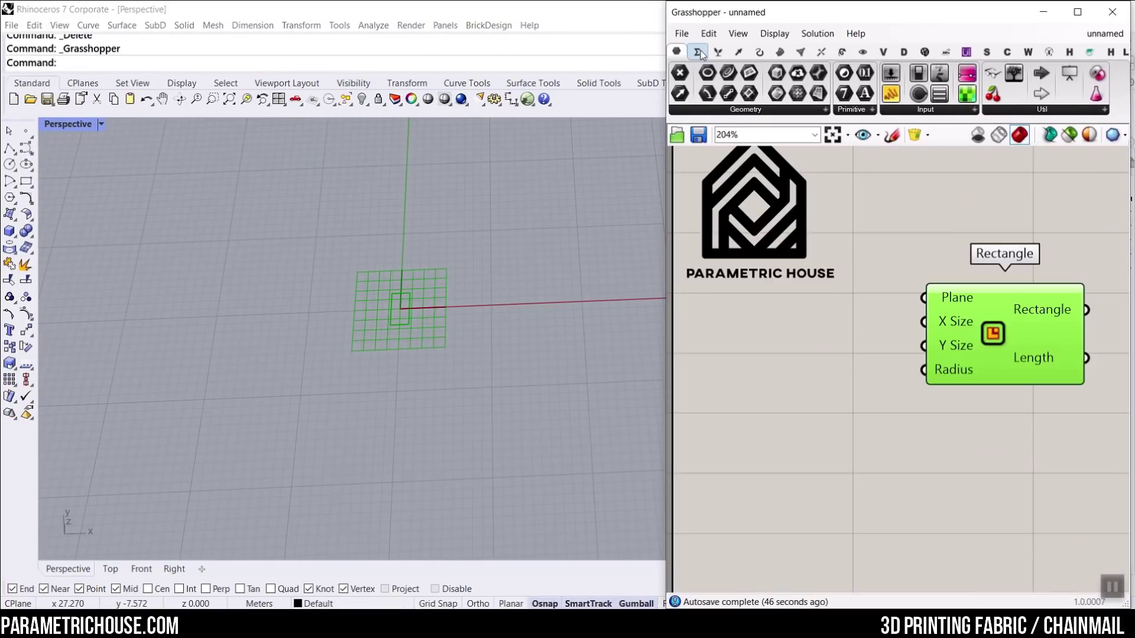
pyautogui.click(699, 52)
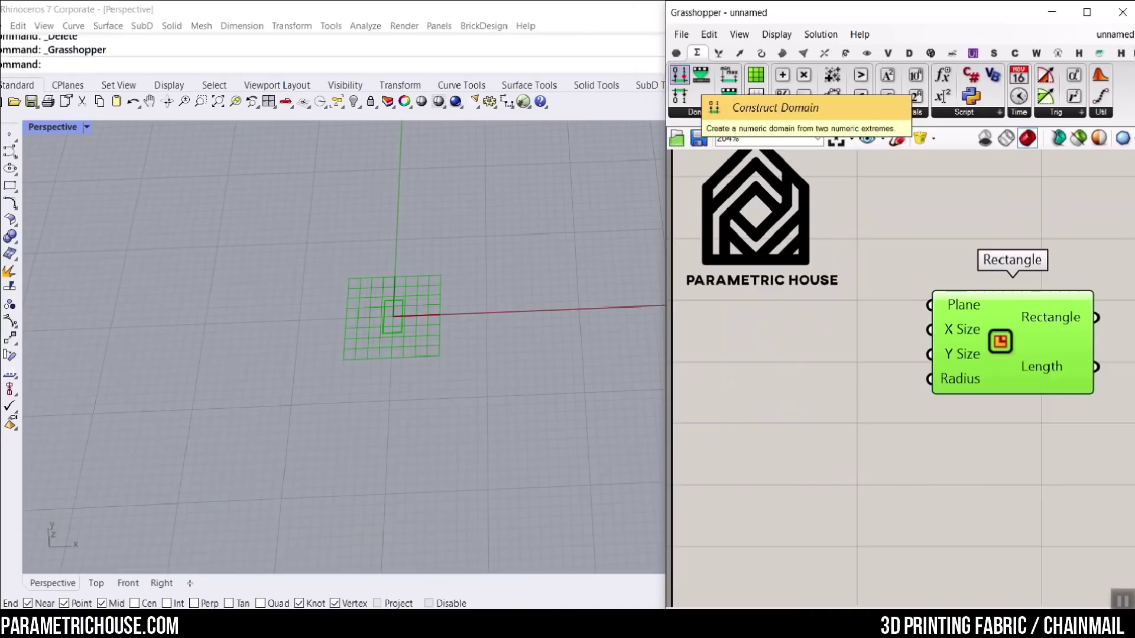
pyautogui.click(678, 75)
pyautogui.scroll(-3, 759, 237)
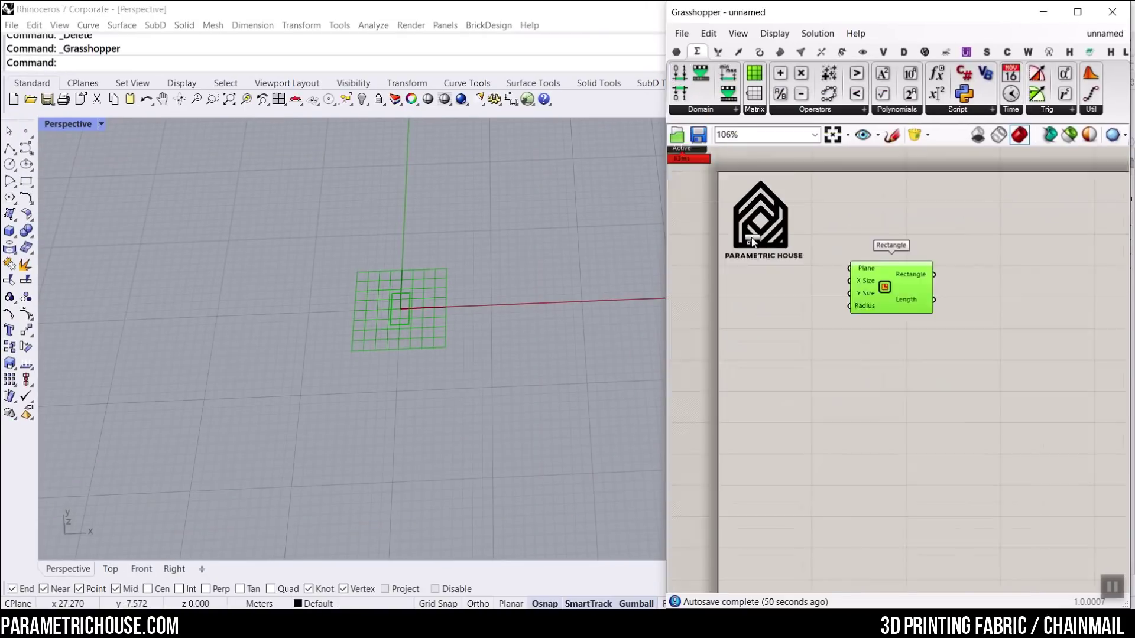
pyautogui.moveTo(752, 241); pyautogui.dragTo(769, 311)
pyautogui.click(770, 304)
pyautogui.scroll(5, 771, 304)
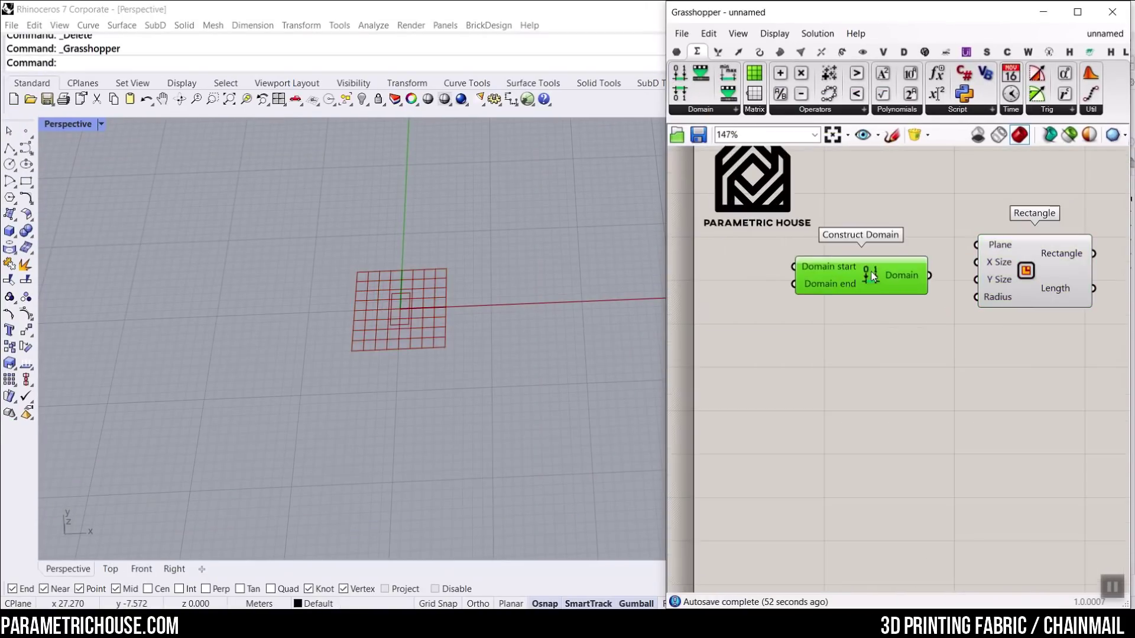
pyautogui.moveTo(917, 272); pyautogui.dragTo(994, 258)
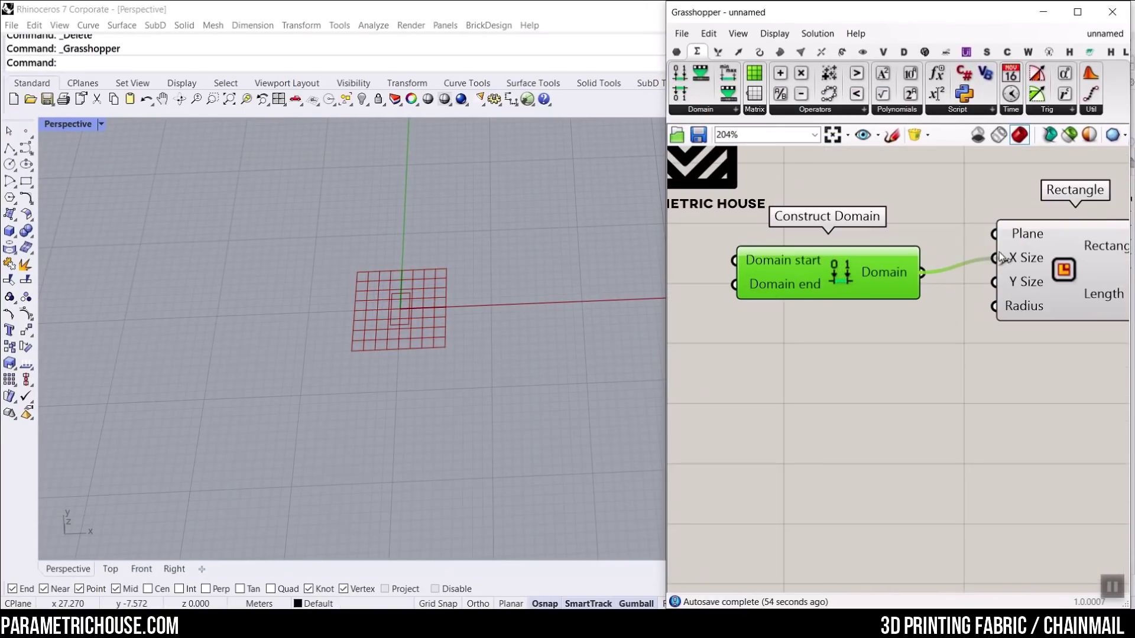
pyautogui.click(857, 329)
# - Give the Construct Domain inputs expressions: -x/2 for Domain start and x/2 for Domain end
pyautogui.scroll(3, 835, 329)
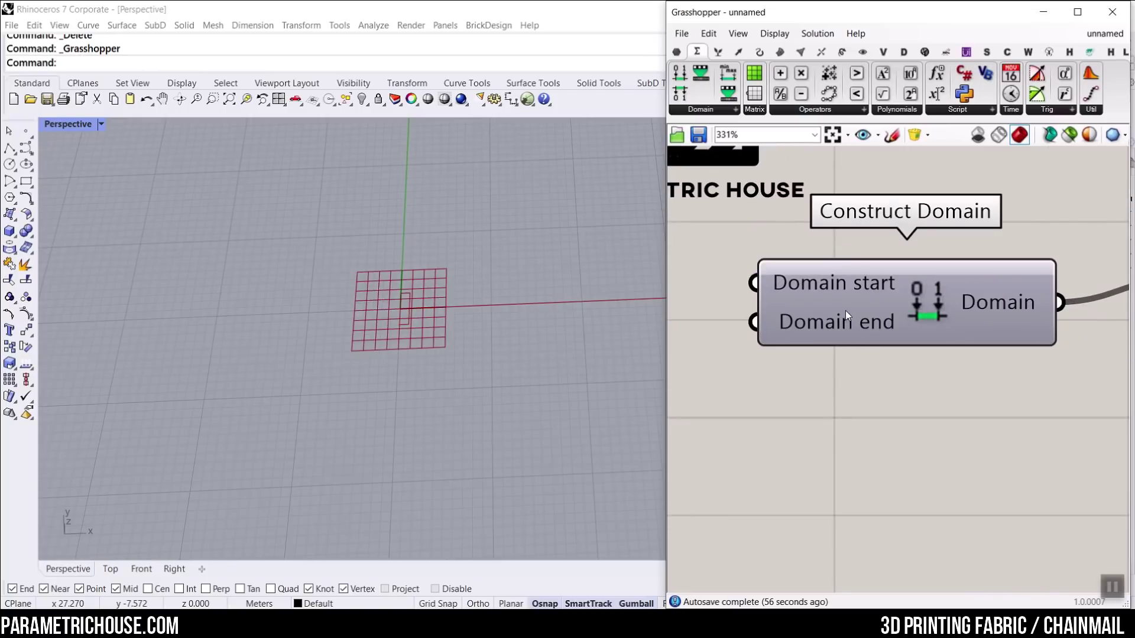
pyautogui.rightClick(815, 282)
pyautogui.moveTo(884, 406)
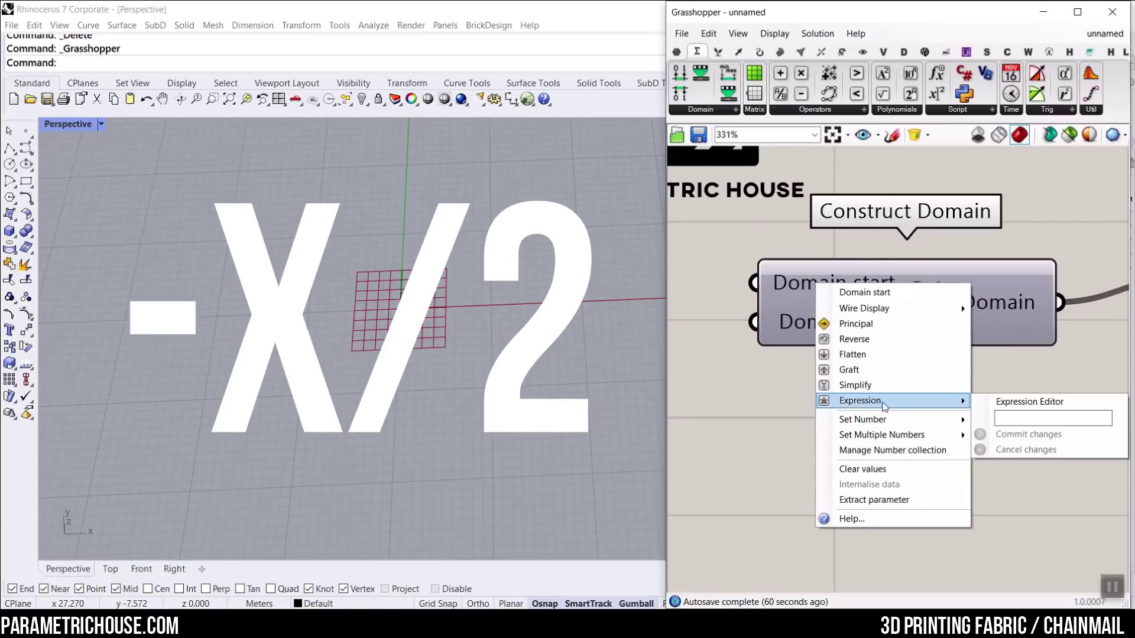
pyautogui.click(1021, 419)
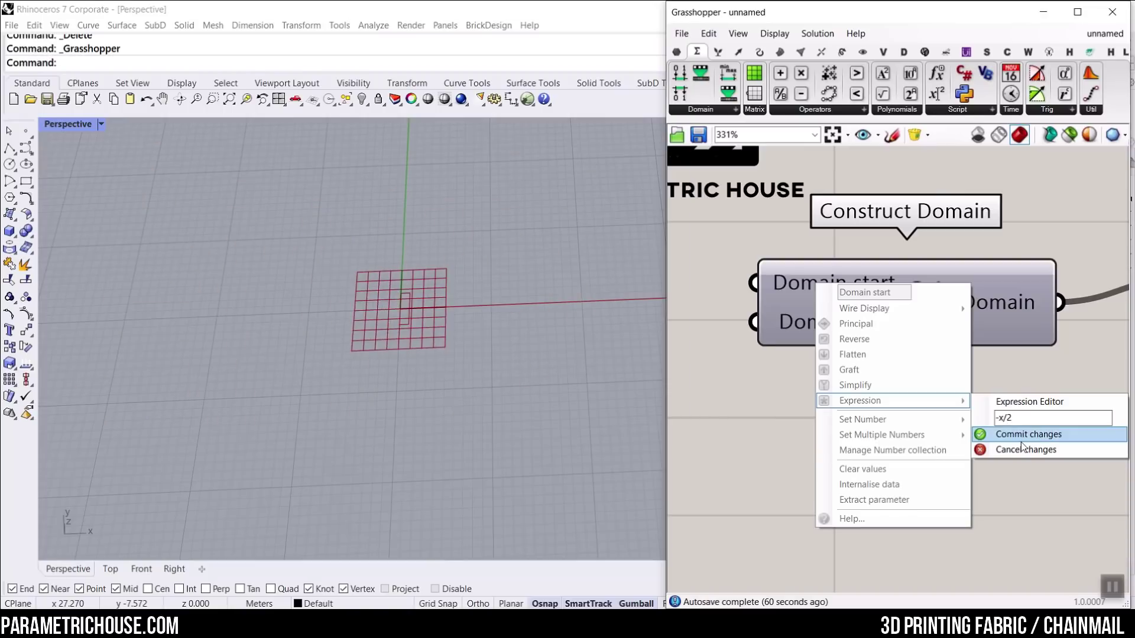
pyautogui.click(1029, 434)
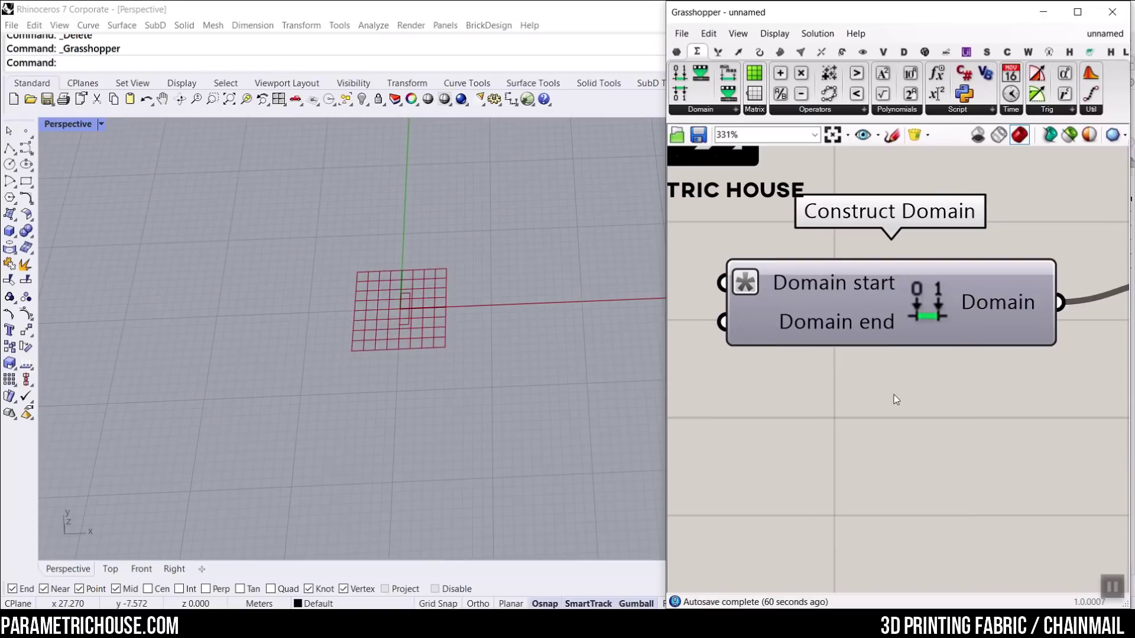
pyautogui.rightClick(781, 321)
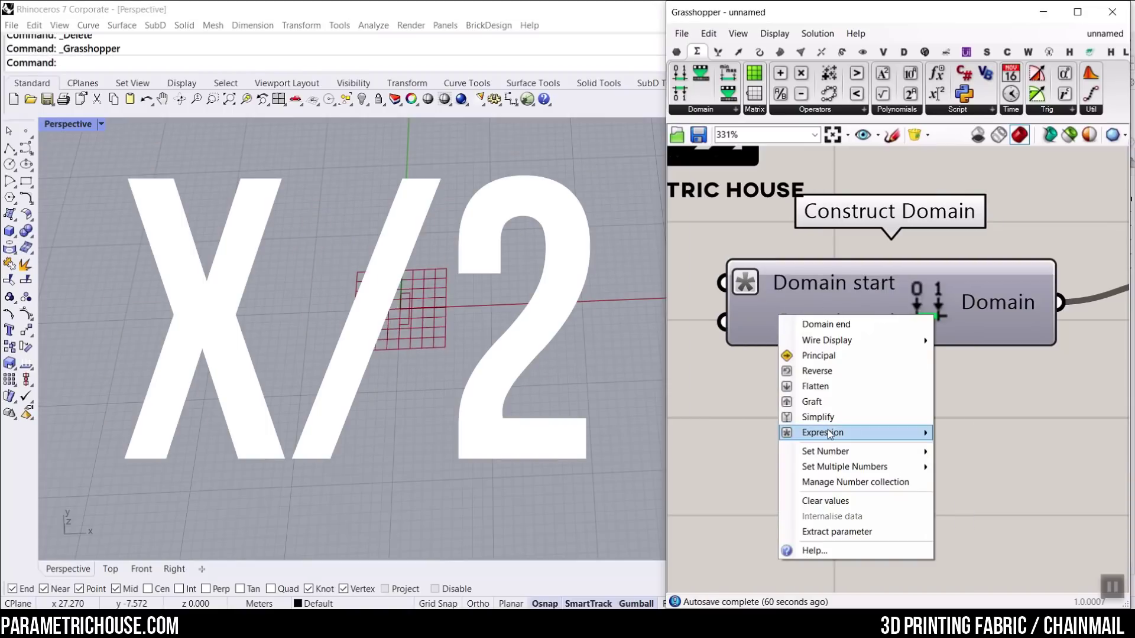
pyautogui.moveTo(857, 432)
pyautogui.click(972, 449)
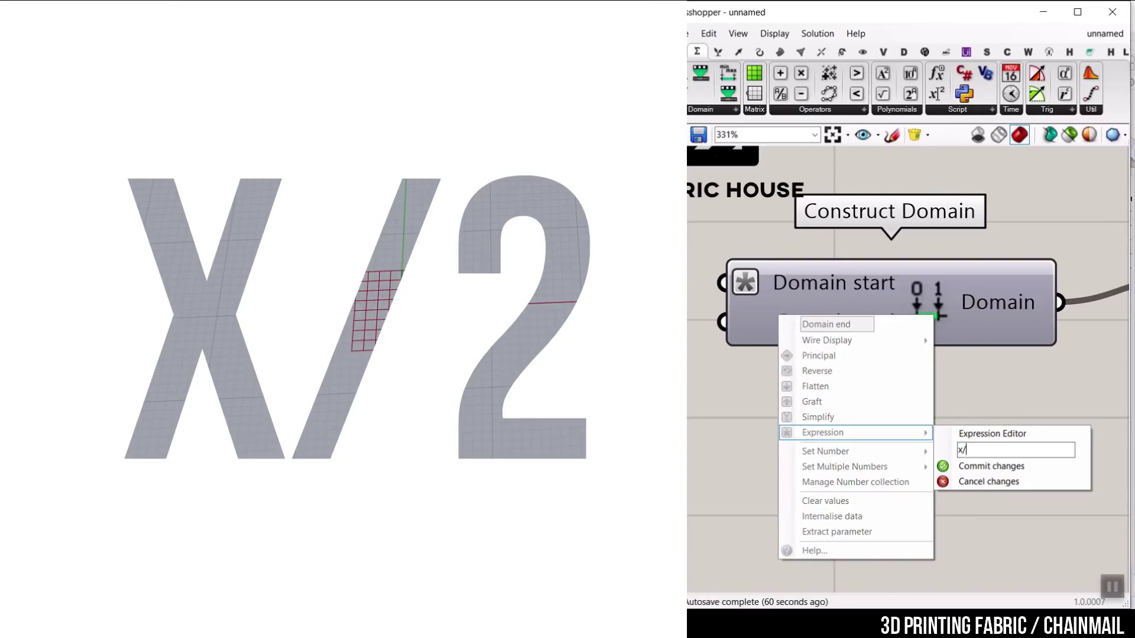
pyautogui.click(990, 466)
# - Feed both Domain start and Domain end from a new number slider created with 12.55, and set the slider to 28.52
pyautogui.scroll(-3, 963, 359)
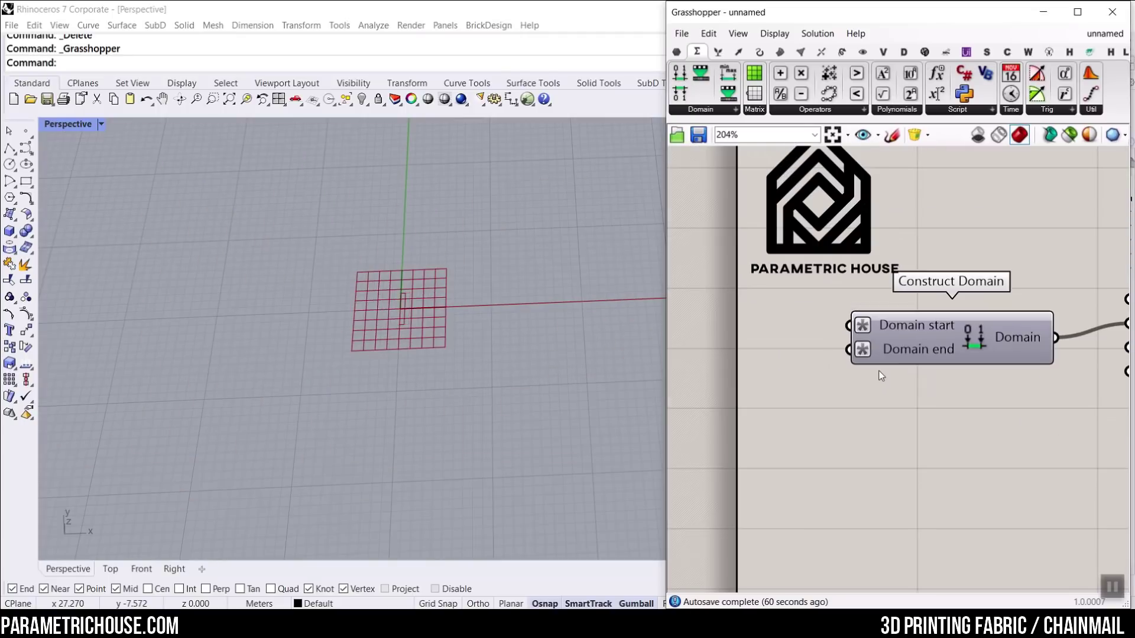
pyautogui.doubleClick(793, 356)
pyautogui.write('12.55')
pyautogui.press('Return')
pyautogui.scroll(2, 936, 351)
pyautogui.moveTo(872, 358); pyautogui.dragTo(902, 364)
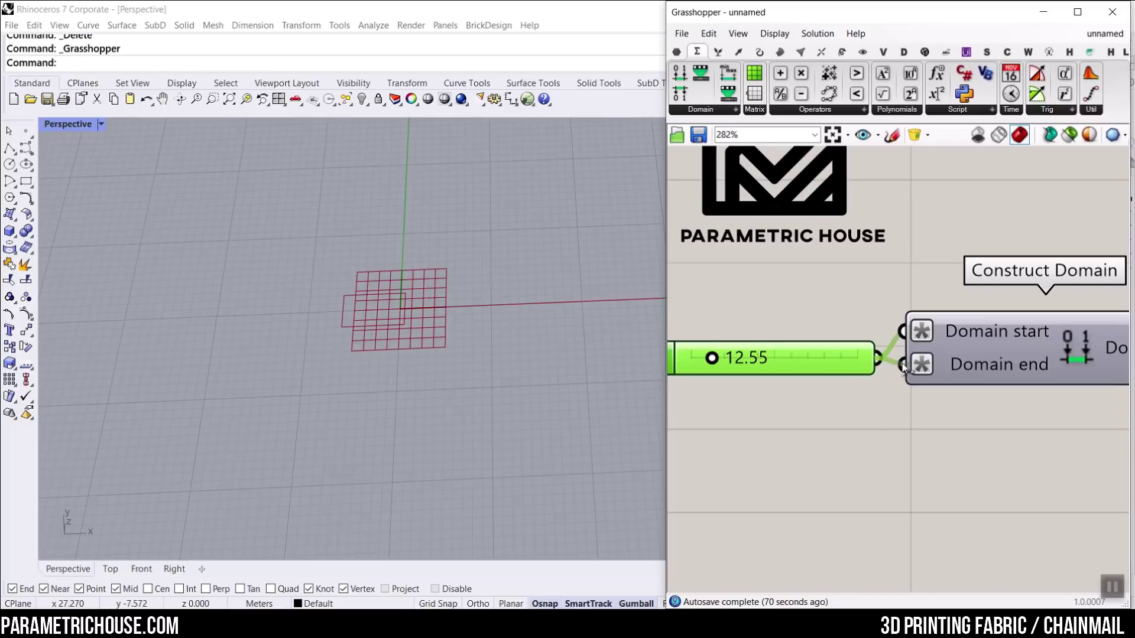
pyautogui.moveTo(730, 388); pyautogui.dragTo(761, 398, button='right')
pyautogui.moveTo(809, 378); pyautogui.dragTo(741, 369)
# - Shift the Rectangle component away from Construct Domain and connect the Domain output to its Y Size input as well
pyautogui.scroll(-5, 742, 362)
pyautogui.moveTo(884, 364); pyautogui.dragTo(964, 348, button='right')
pyautogui.moveTo(1037, 303); pyautogui.dragTo(1074, 330)
pyautogui.scroll(1, 989, 313)
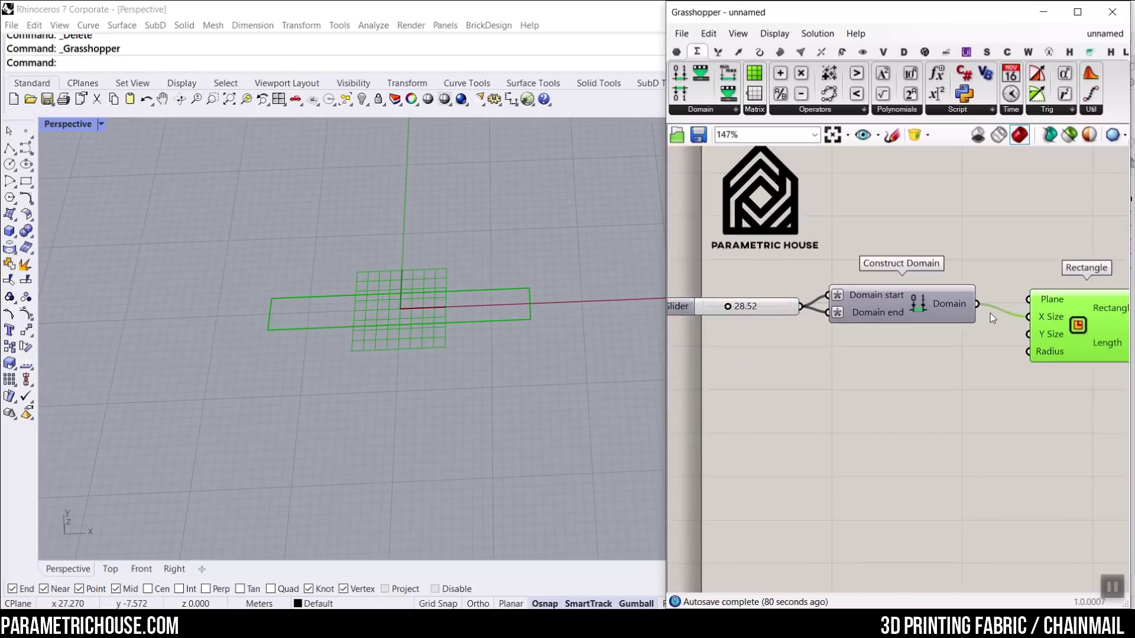
pyautogui.scroll(1, 990, 314)
pyautogui.moveTo(975, 302); pyautogui.dragTo(1035, 338)
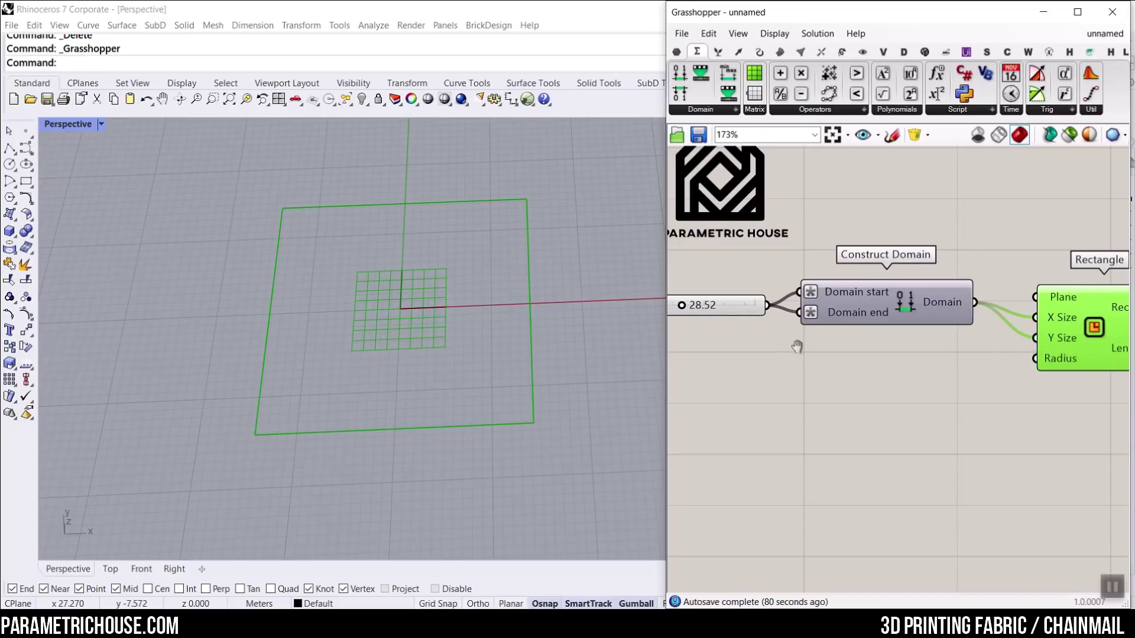
# - Set the number slider to 26.21 and rename it L
pyautogui.moveTo(796, 346); pyautogui.dragTo(886, 349, button='right')
pyautogui.moveTo(774, 312); pyautogui.dragTo(686, 324)
pyautogui.rightClick(783, 320)
pyautogui.write('L')
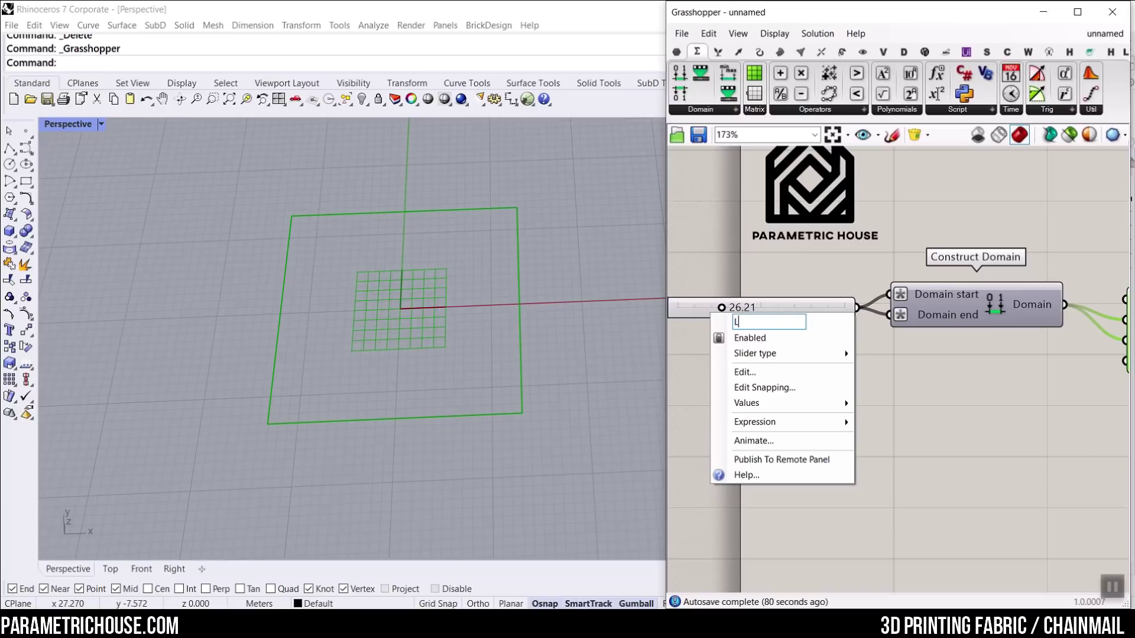
pyautogui.press('Return')
# - Move the slider and the Construct Domain and Rectangle components together to a free area of the canvas away from the logo
pyautogui.scroll(-5, 768, 307)
pyautogui.moveTo(956, 357); pyautogui.dragTo(751, 307)
pyautogui.click(901, 316)
pyautogui.scroll(5, 859, 324)
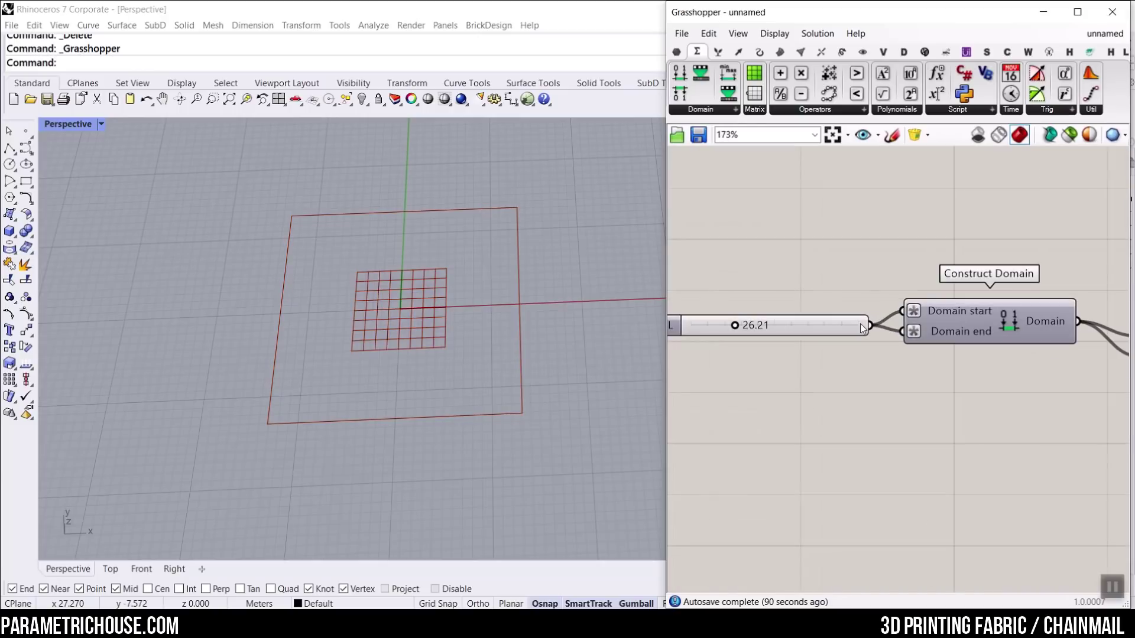
pyautogui.scroll(-5, 797, 328)
pyautogui.scroll(6, 835, 337)
pyautogui.scroll(5, 835, 338)
pyautogui.scroll(2, 470, 278)
pyautogui.moveTo(471, 277); pyautogui.dragTo(449, 313, button='right')
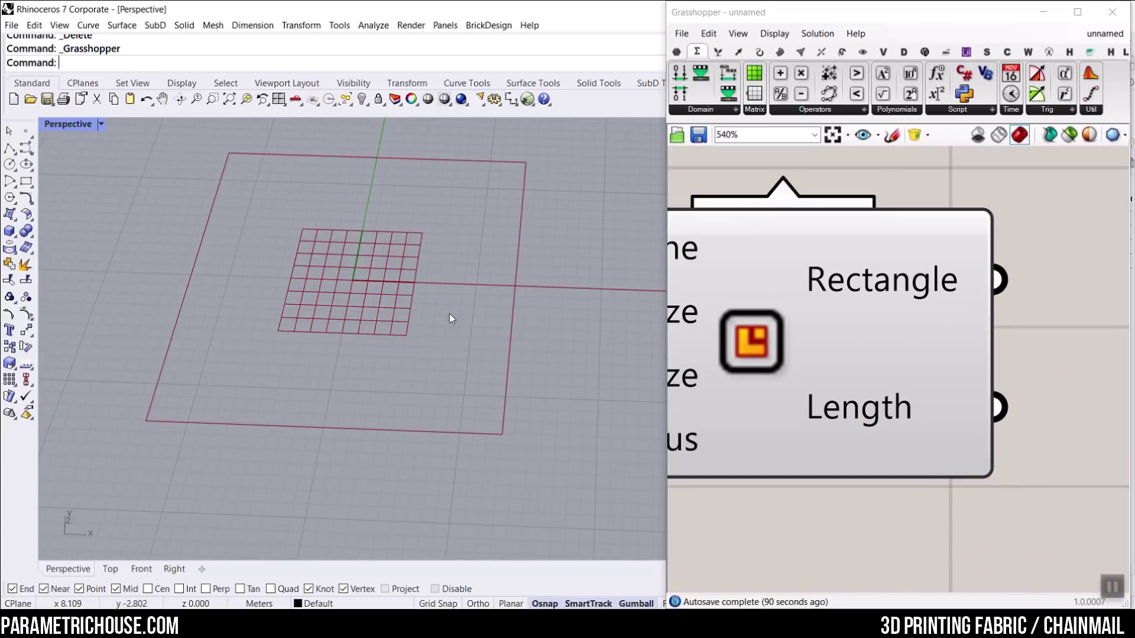
# - Add an Explode component beside Rectangle and connect the Rectangle output to its Curve input
pyautogui.rightClick(845, 385)
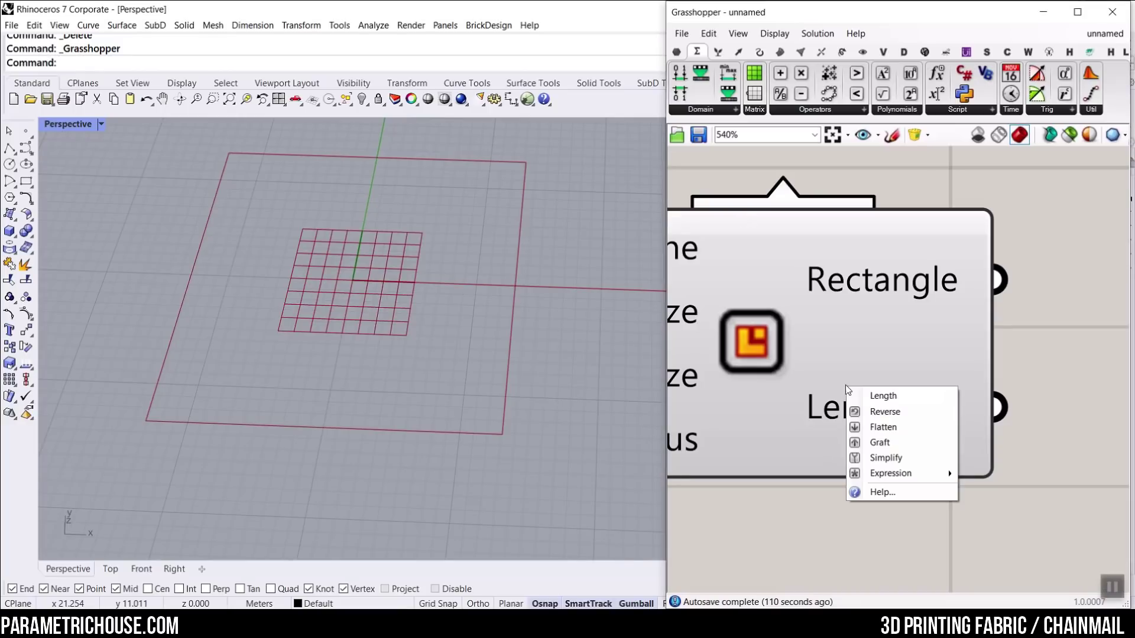
pyautogui.scroll(-3, 871, 327)
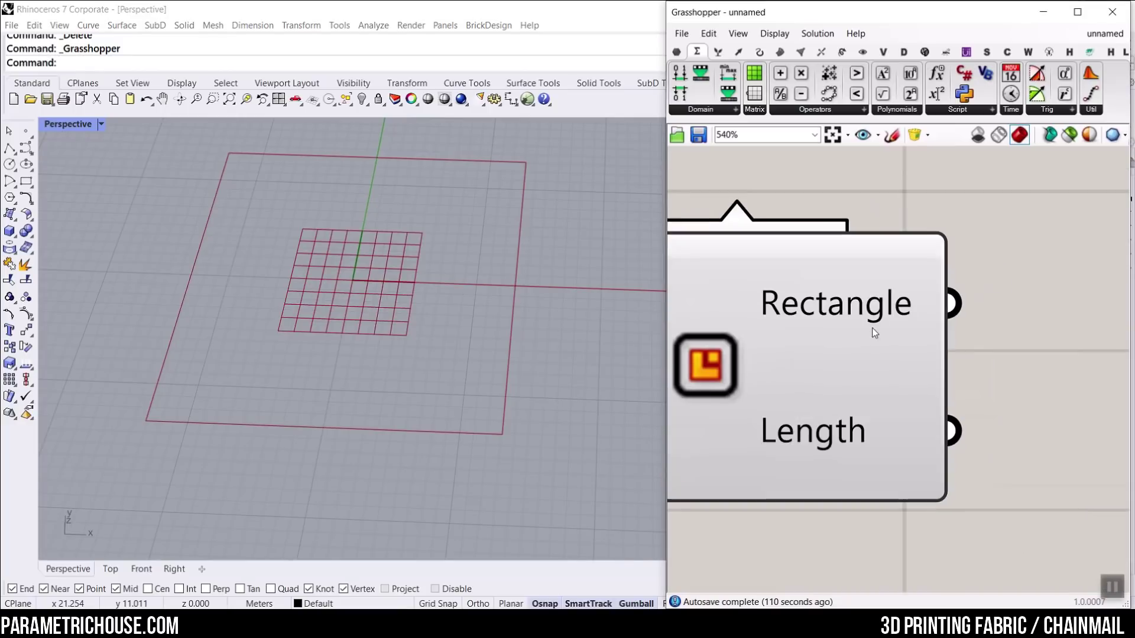
pyautogui.click(764, 51)
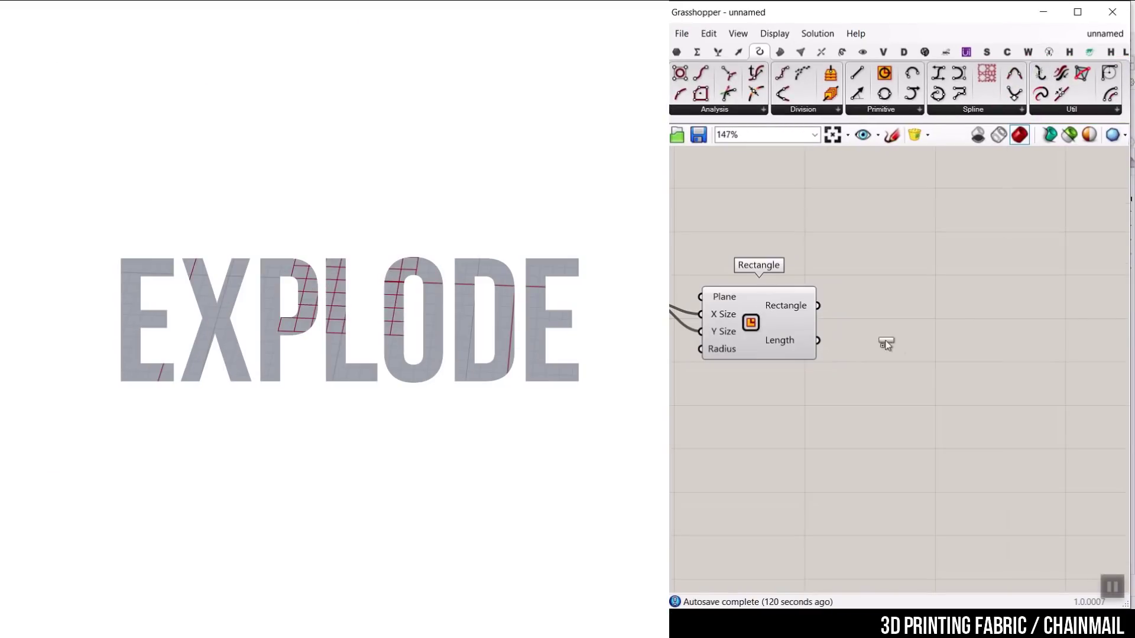
pyautogui.moveTo(883, 342); pyautogui.dragTo(835, 353)
pyautogui.scroll(2, 780, 299)
pyautogui.moveTo(934, 376); pyautogui.dragTo(830, 284, button='right')
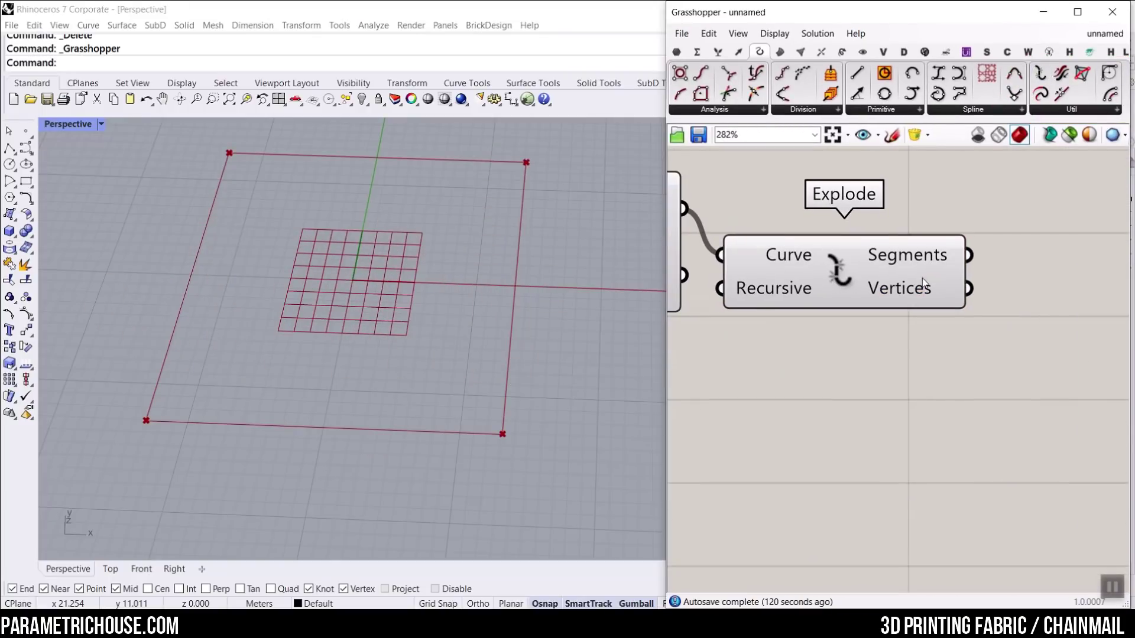
pyautogui.moveTo(908, 257)
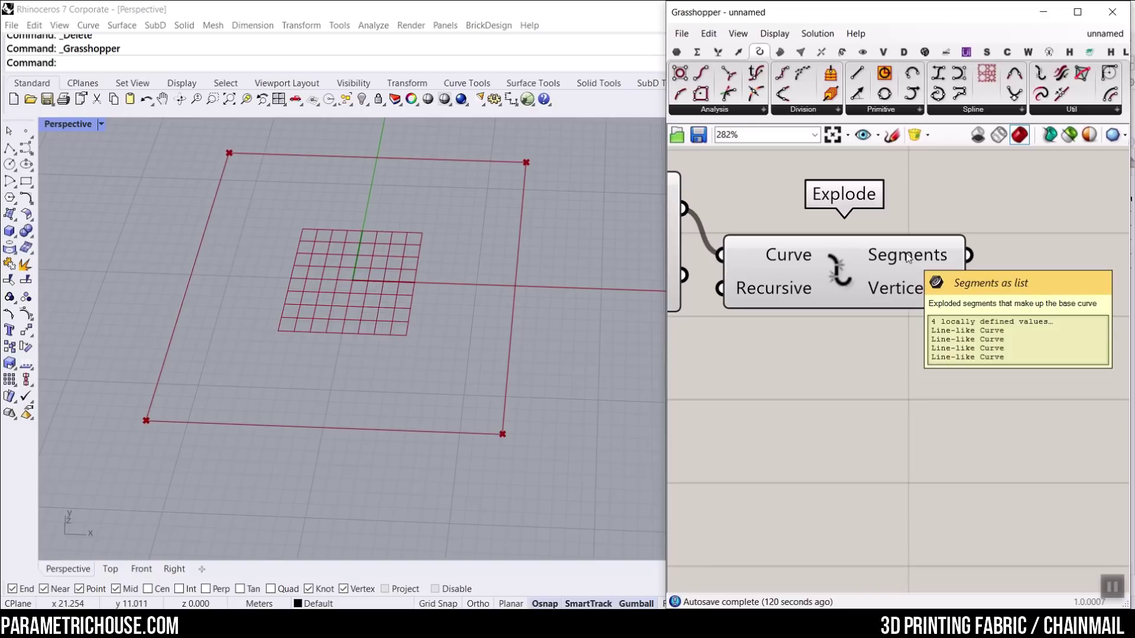
# - Line up the Explode component with the Rectangle output and switch the Grasshopper preview to wireframe
pyautogui.scroll(-4, 827, 332)
pyautogui.moveTo(826, 296); pyautogui.dragTo(848, 271)
pyautogui.hotkey('ctrl', '2')
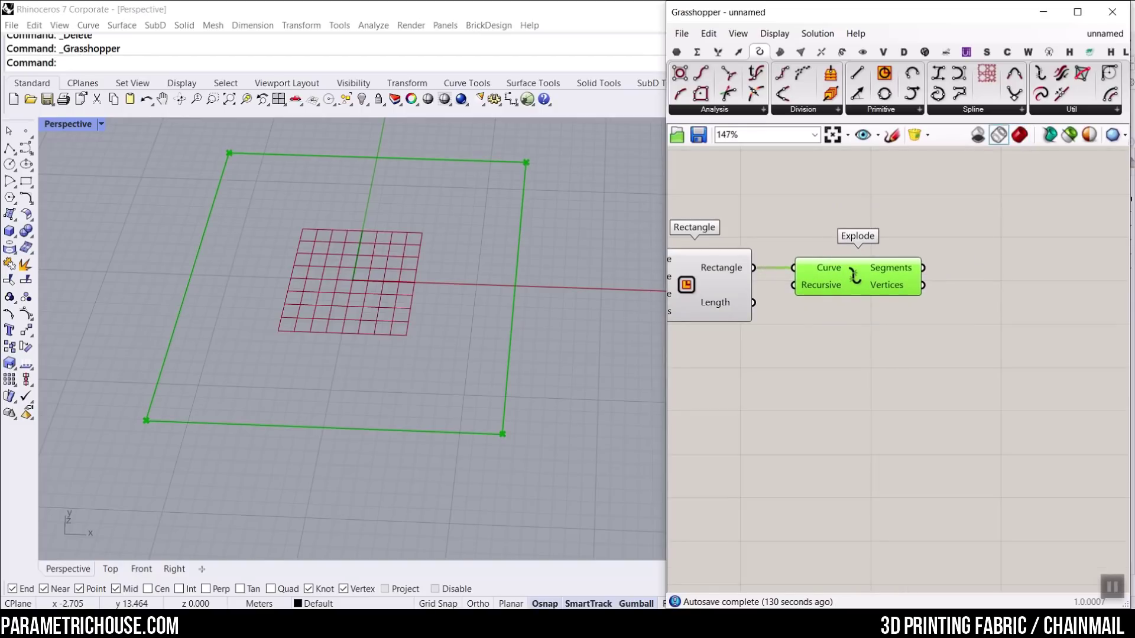
pyautogui.press('Escape')
pyautogui.moveTo(1004, 297); pyautogui.dragTo(885, 344, button='right')
pyautogui.click(884, 344)
pyautogui.scroll(-2, 866, 291)
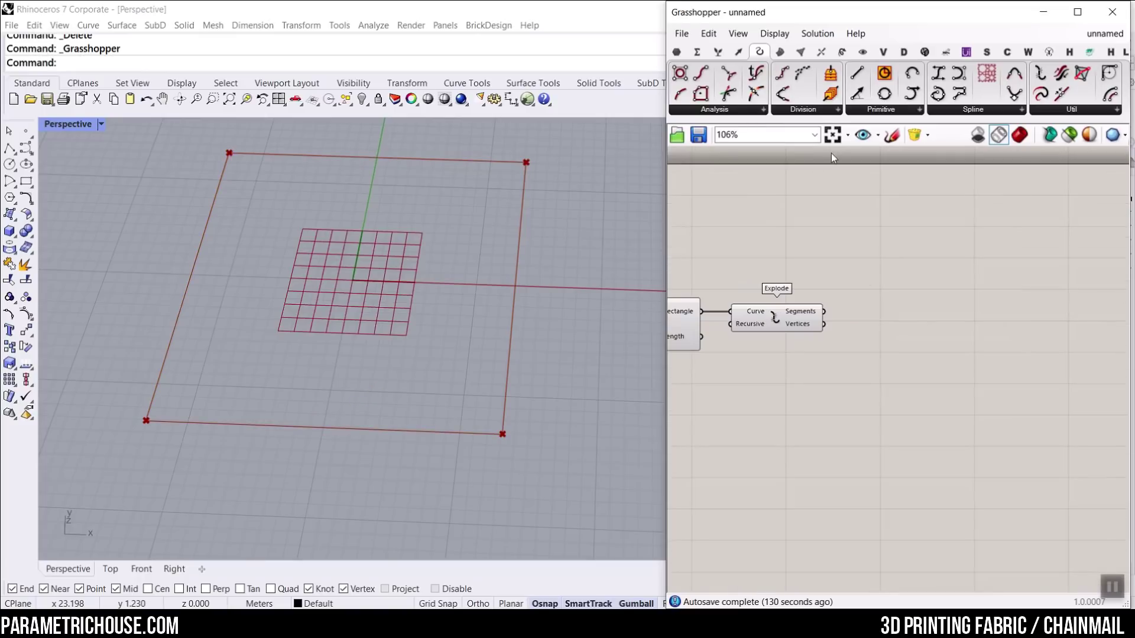
# - Add a List Item component after Explode and connect the Segments output to its List input
pyautogui.click(716, 52)
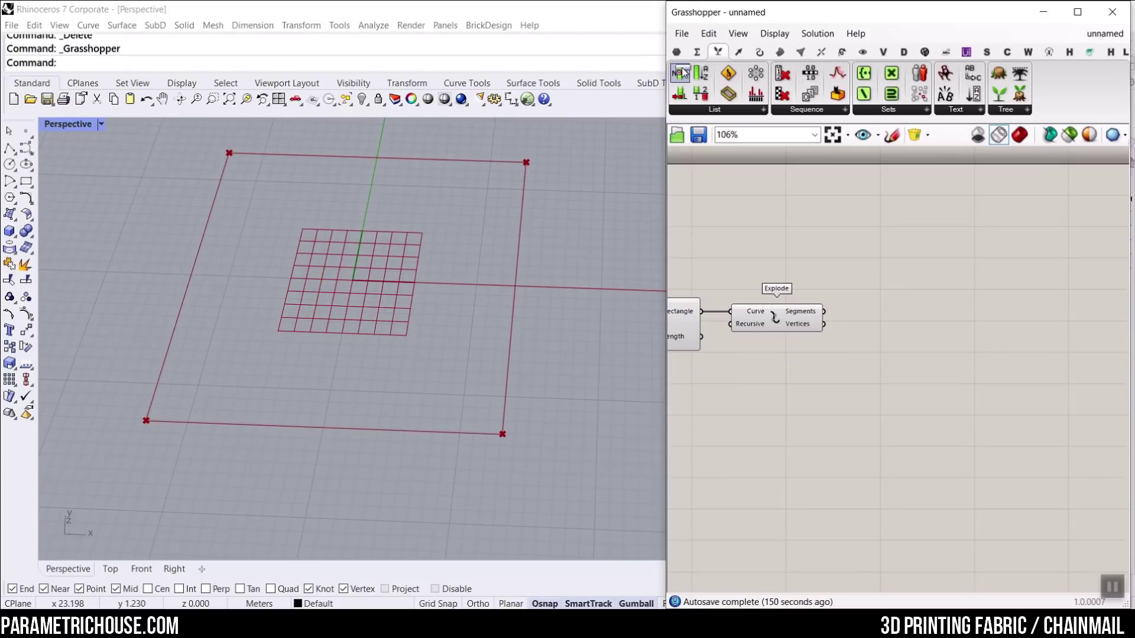
pyautogui.click(681, 73)
pyautogui.scroll(4, 898, 324)
pyautogui.click(890, 357)
pyautogui.moveTo(757, 337); pyautogui.dragTo(887, 318, button='right')
pyautogui.moveTo(858, 296); pyautogui.dragTo(948, 310)
pyautogui.click(1019, 348)
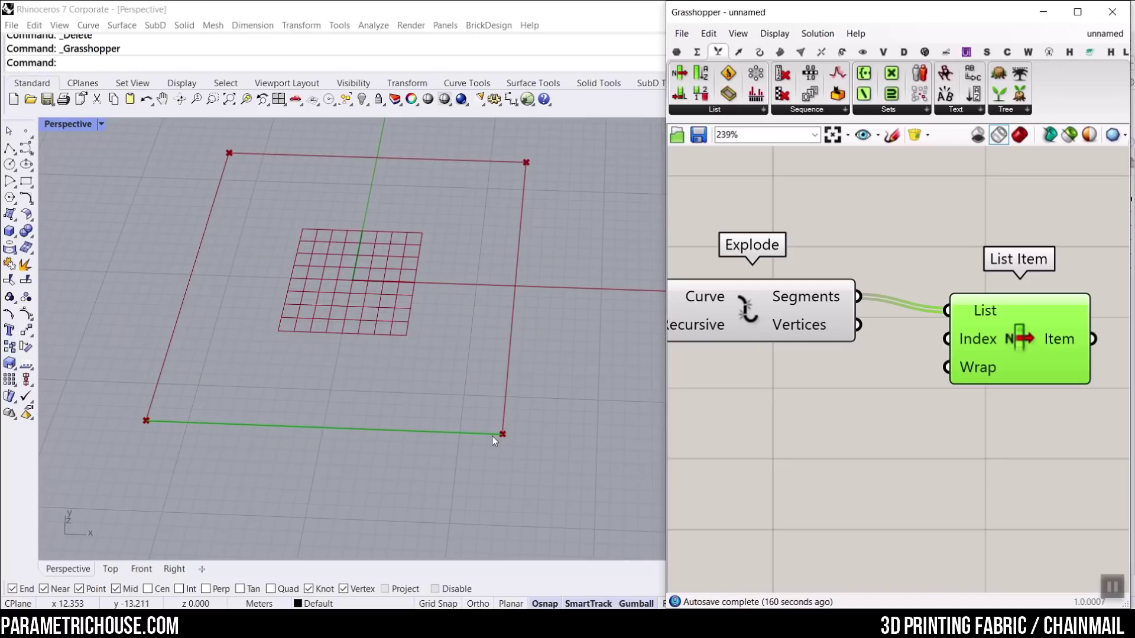
pyautogui.click(821, 395)
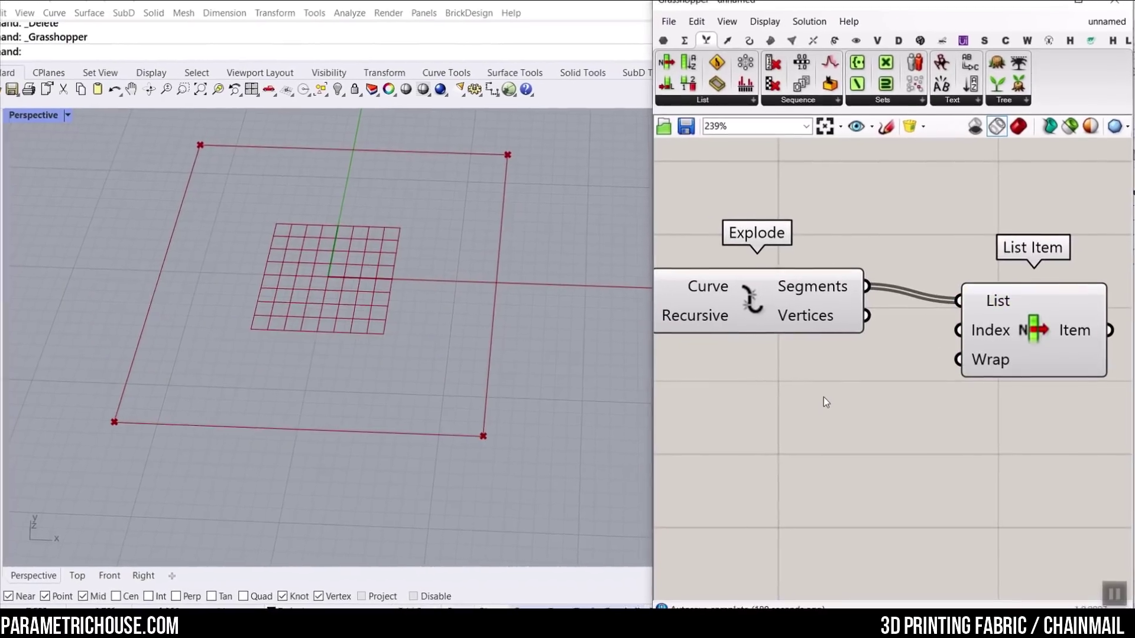
# - Create a panel below Explode containing 0 and 2 on separate lines and enlarge it to show both
pyautogui.doubleClick(826, 397)
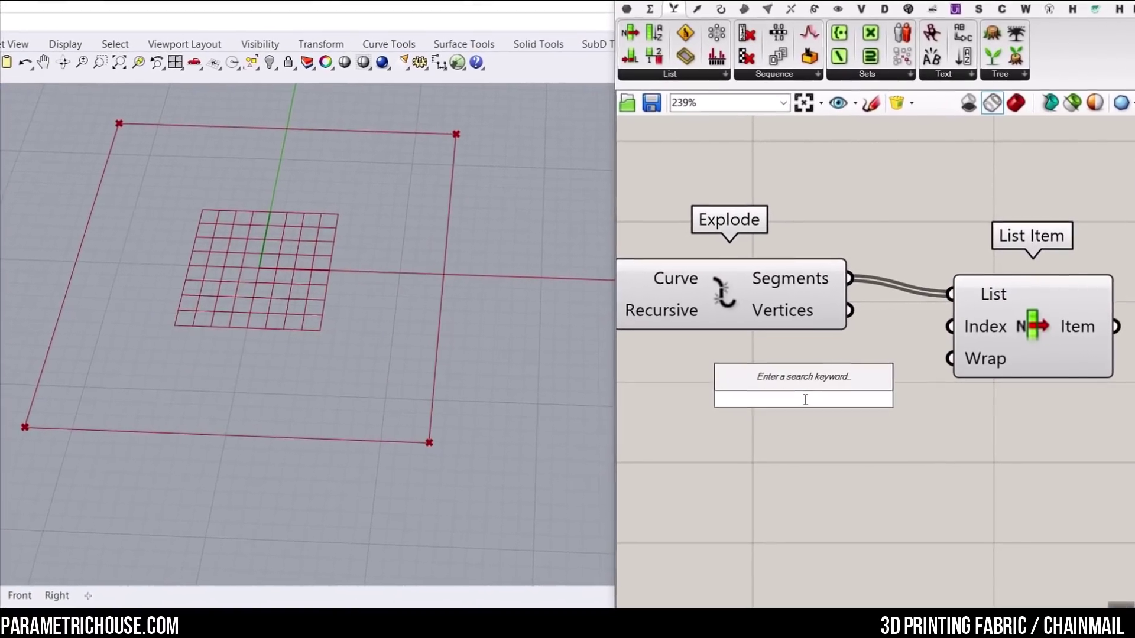
pyautogui.write('//')
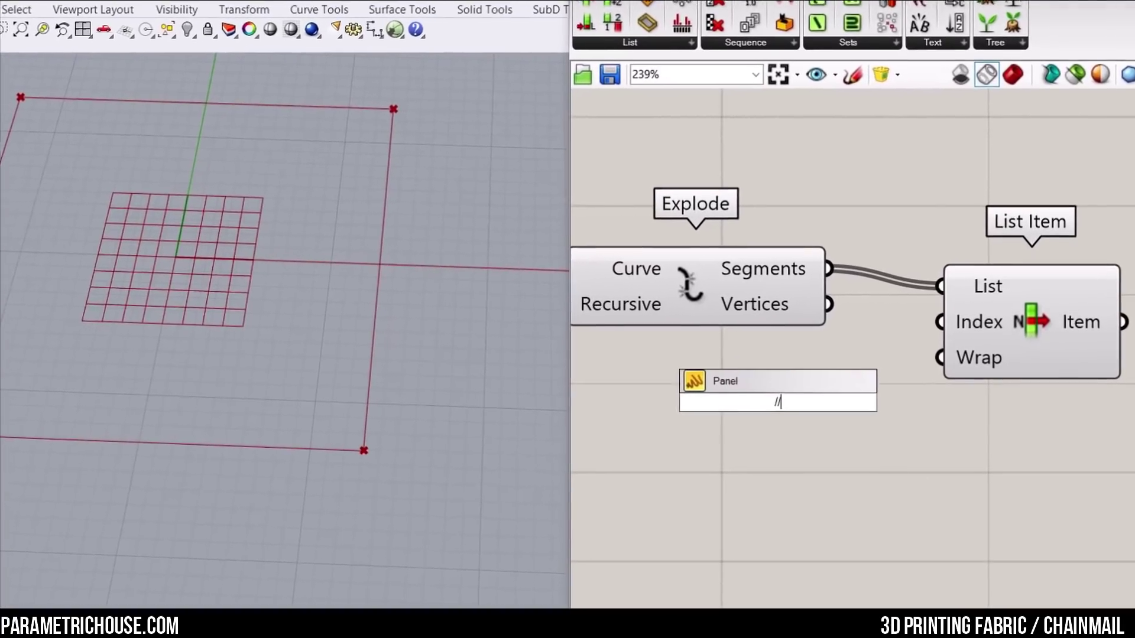
pyautogui.press('Return')
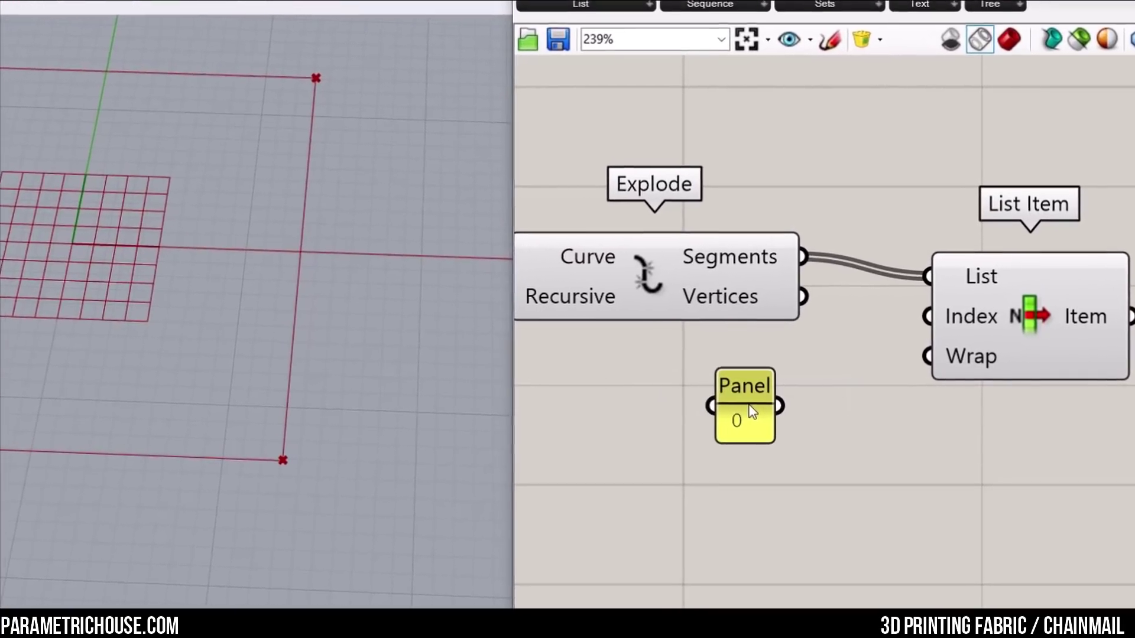
pyautogui.doubleClick(754, 411)
pyautogui.write('0')
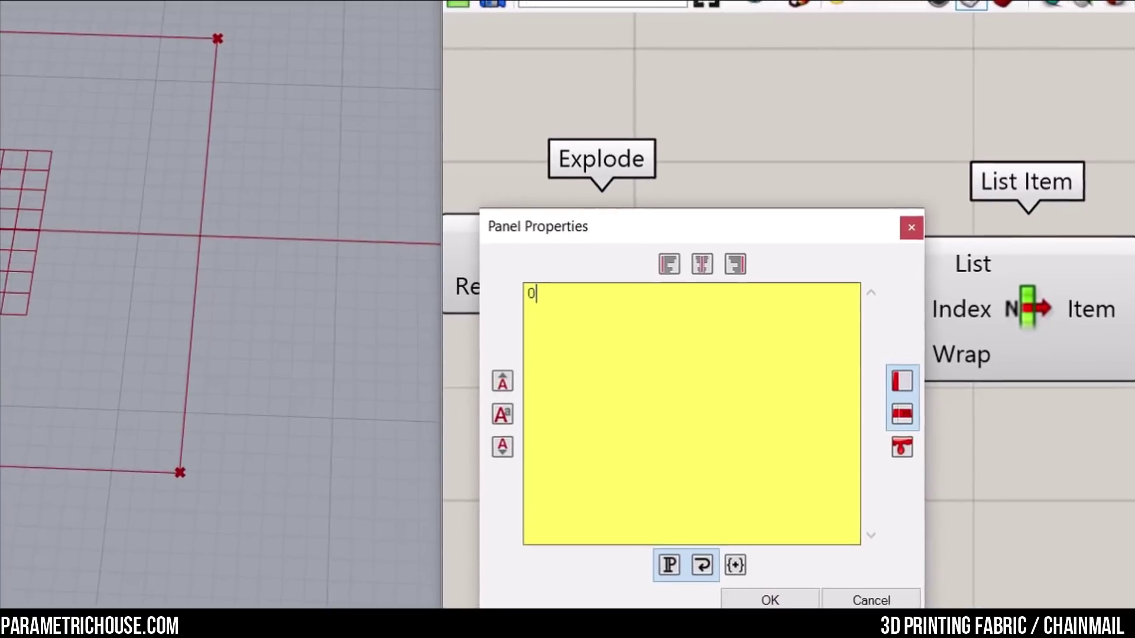
pyautogui.press('Return')
pyautogui.write('2')
pyautogui.click(779, 593)
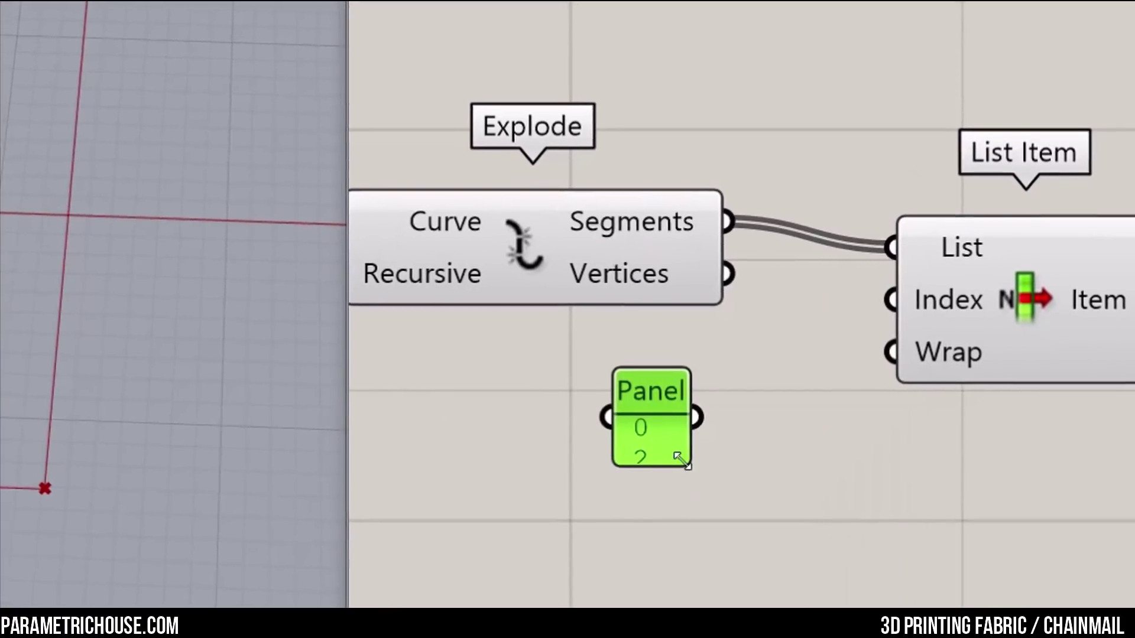
pyautogui.moveTo(702, 463); pyautogui.dragTo(808, 578)
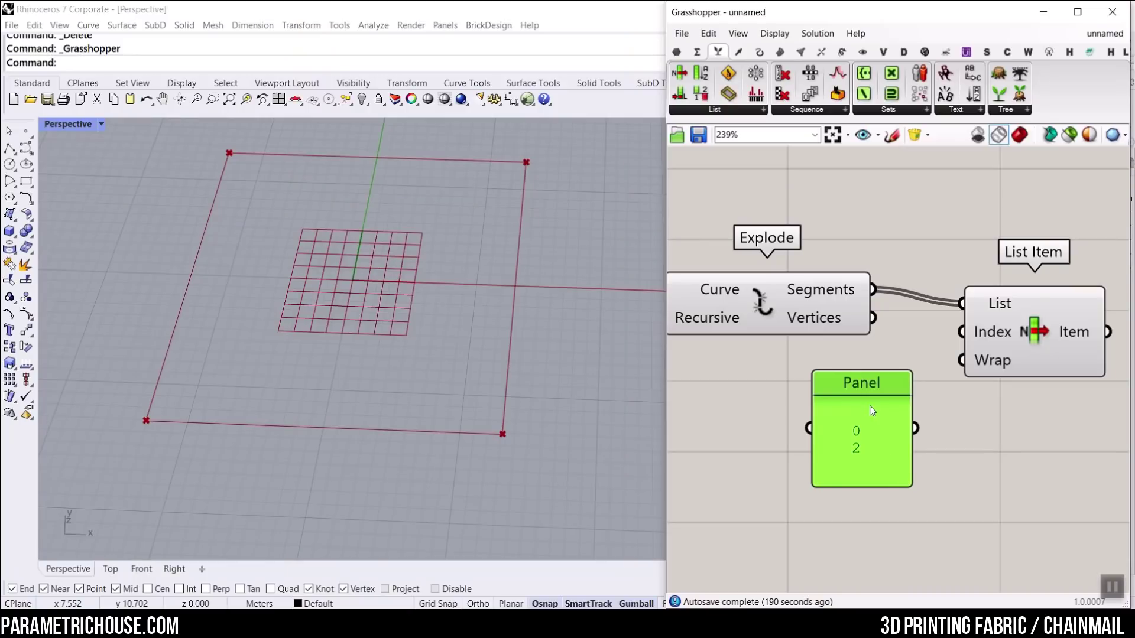
# - Make the panel treat its lines as separate items and connect it to List Item's Index input
pyautogui.rightClick(870, 405)
pyautogui.rightClick(897, 409)
pyautogui.click(942, 317)
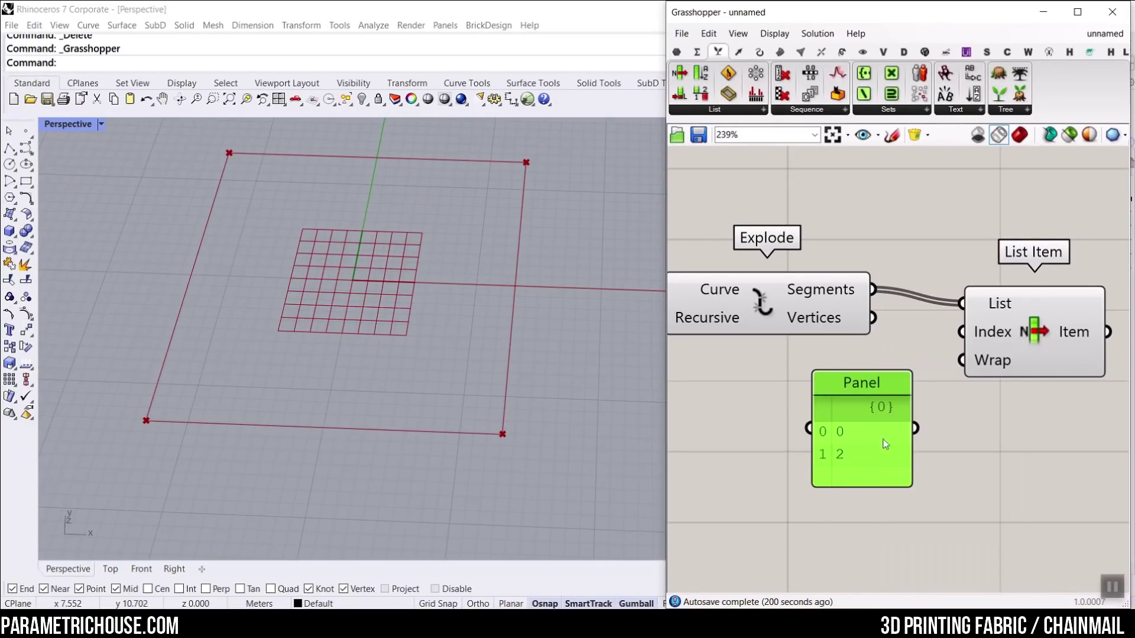
pyautogui.moveTo(915, 428); pyautogui.dragTo(961, 332)
pyautogui.scroll(-3, 290, 391)
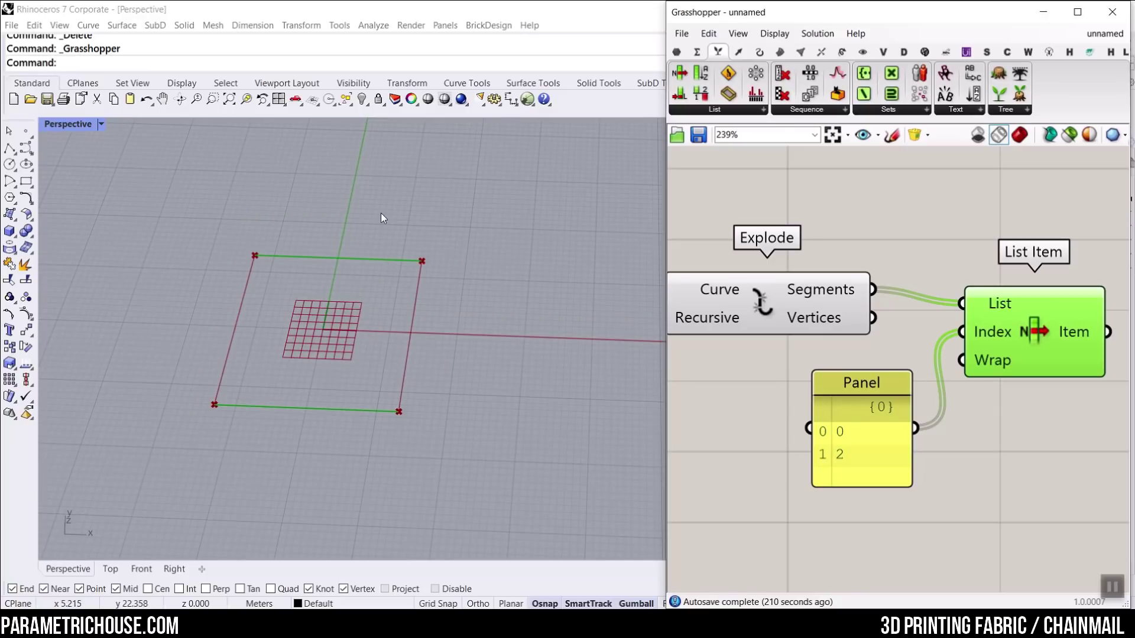
# - Add an Offset Curve component after List Item and connect the Item output to its Curve input
pyautogui.scroll(-3, 786, 353)
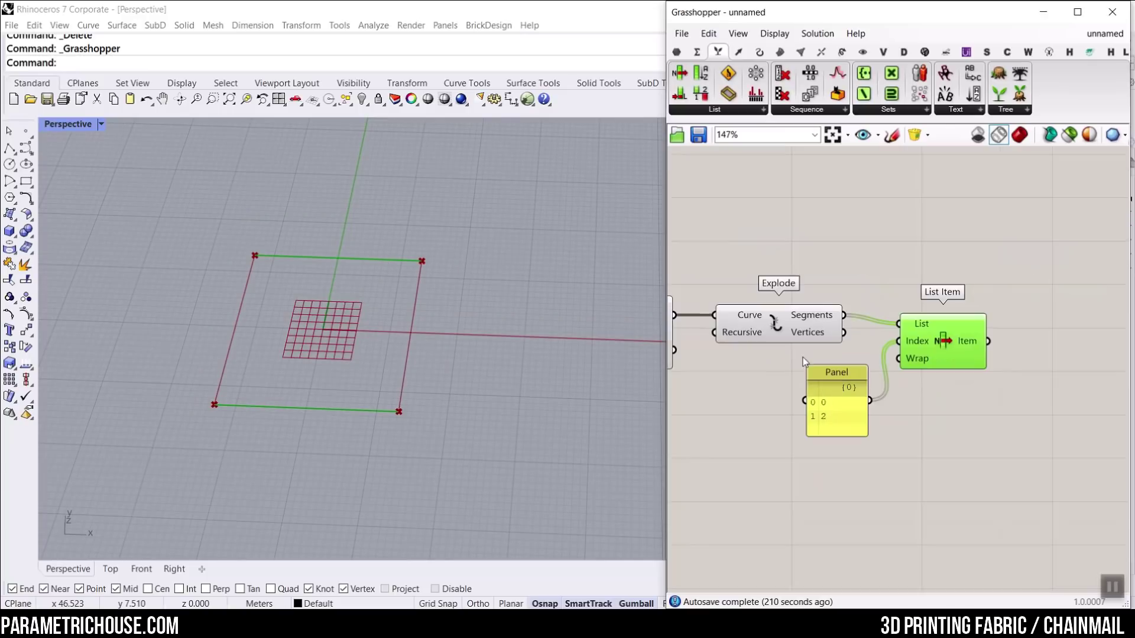
pyautogui.scroll(3, 945, 384)
pyautogui.scroll(2, 899, 378)
pyautogui.moveTo(900, 378); pyautogui.dragTo(1016, 364, button='right')
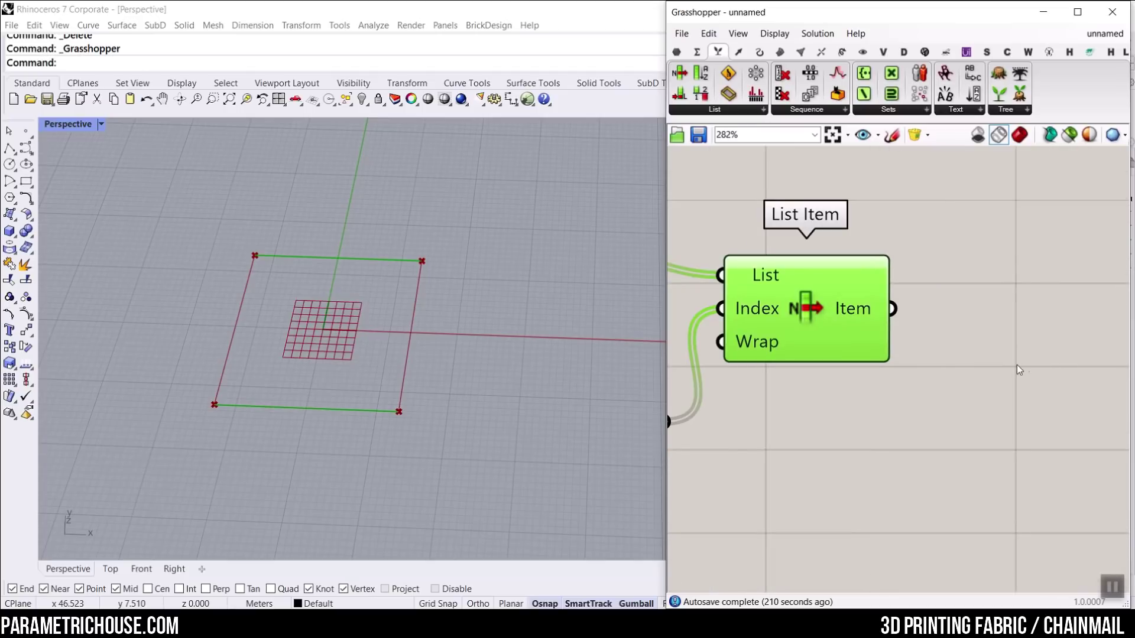
pyautogui.click(762, 52)
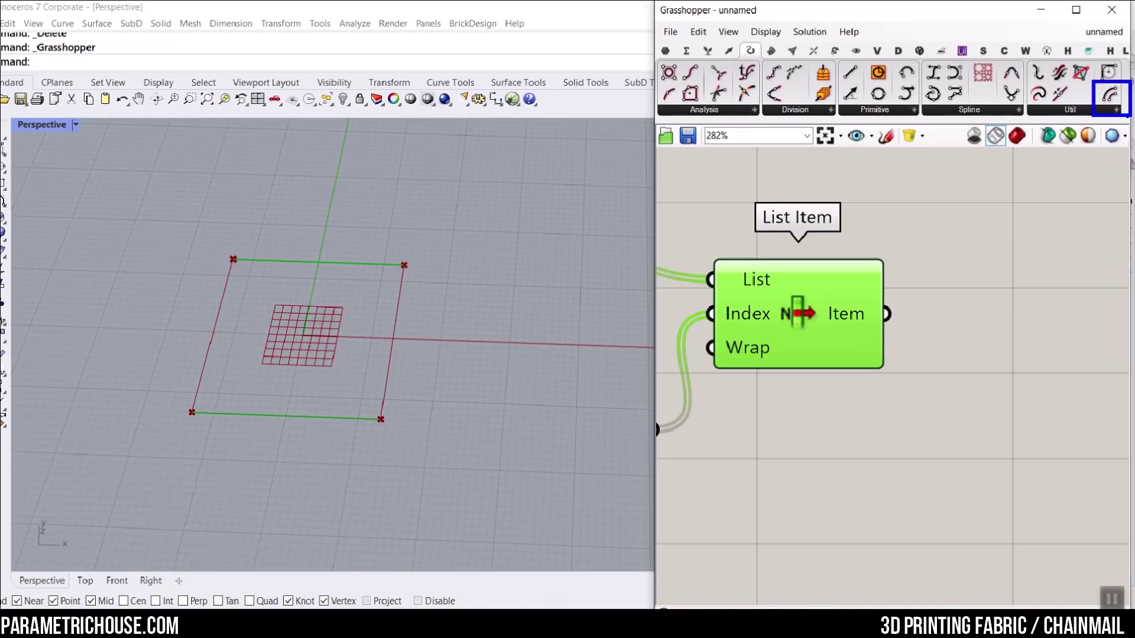
pyautogui.click(1085, 94)
pyautogui.click(1040, 405)
pyautogui.moveTo(906, 341); pyautogui.dragTo(774, 348, button='right')
pyautogui.moveTo(762, 316); pyautogui.dragTo(797, 361)
pyautogui.moveTo(845, 424); pyautogui.dragTo(938, 410)
pyautogui.scroll(-5, 279, 400)
pyautogui.moveTo(278, 361); pyautogui.dragTo(299, 349, button='right')
pyautogui.scroll(7, 282, 413)
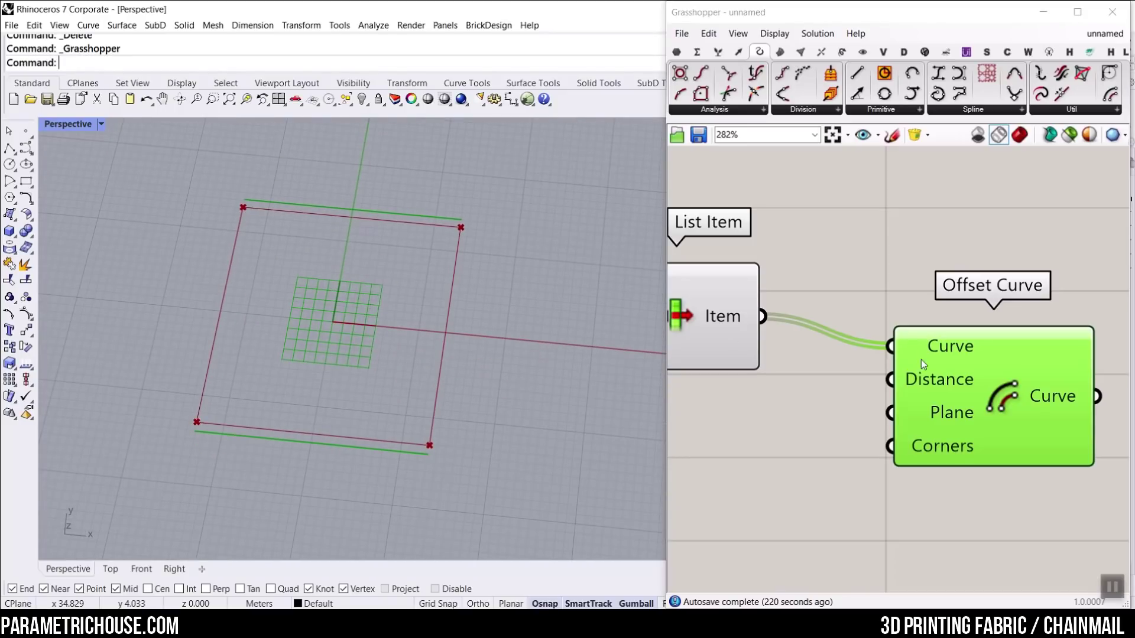
# - Apply the expression -x to Offset Curve's Distance input so that the lines offset inward
pyautogui.scroll(3, 920, 360)
pyautogui.rightClick(932, 376)
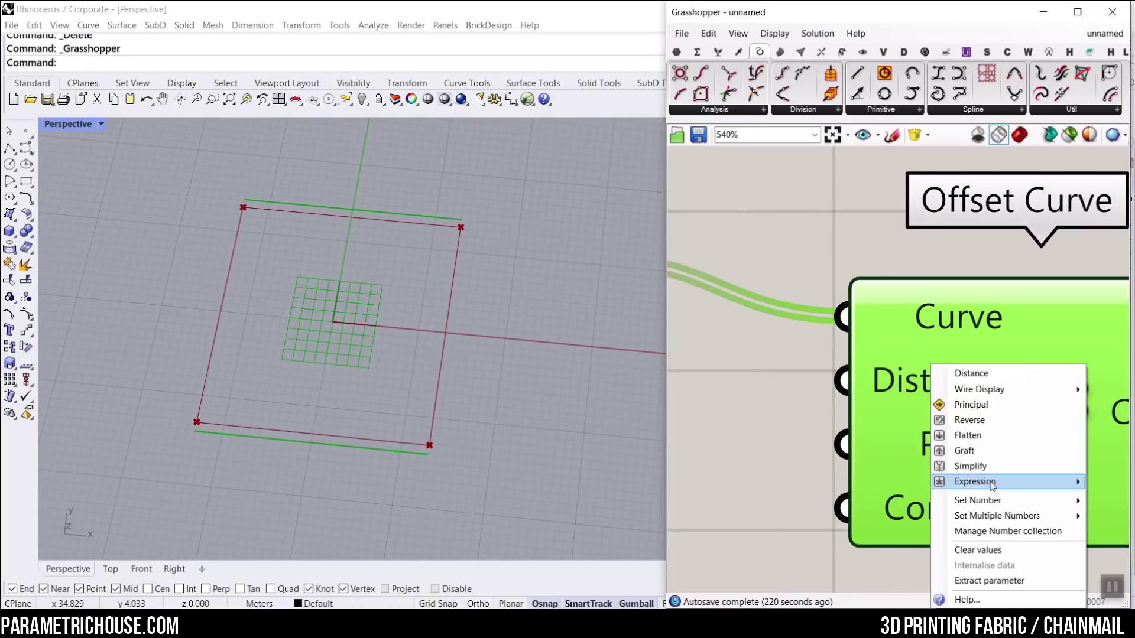
pyautogui.moveTo(992, 485)
pyautogui.write('-x')
pyautogui.click(848, 513)
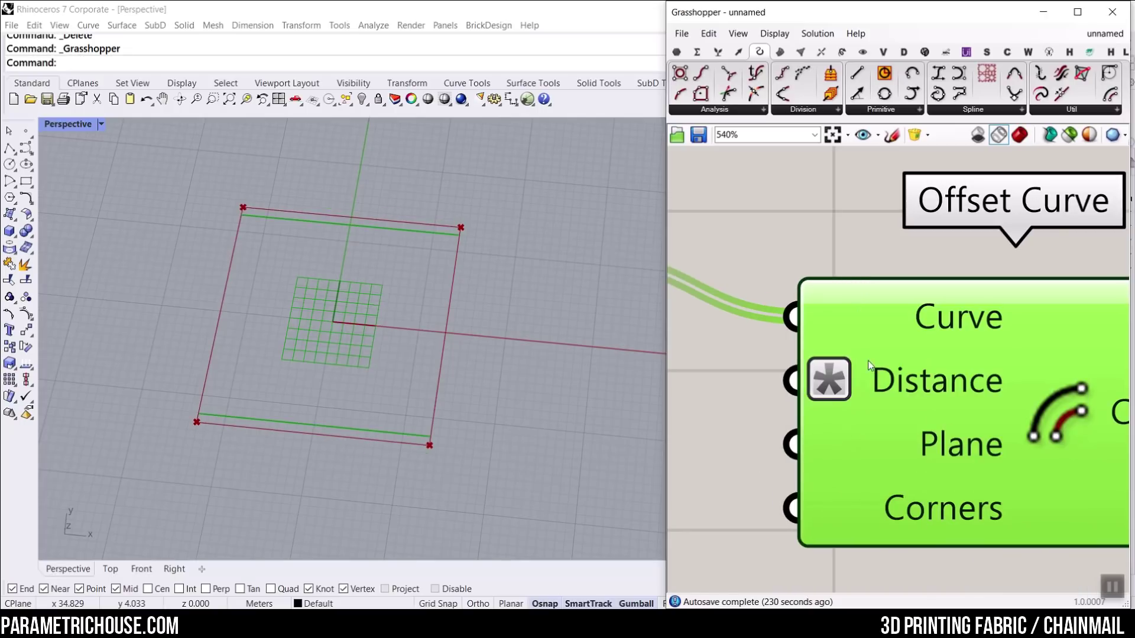
# - Create a number slider ranging from 0.1 to 3.00 below List Item and rename it Offset
pyautogui.scroll(-5, 869, 365)
pyautogui.click(848, 403)
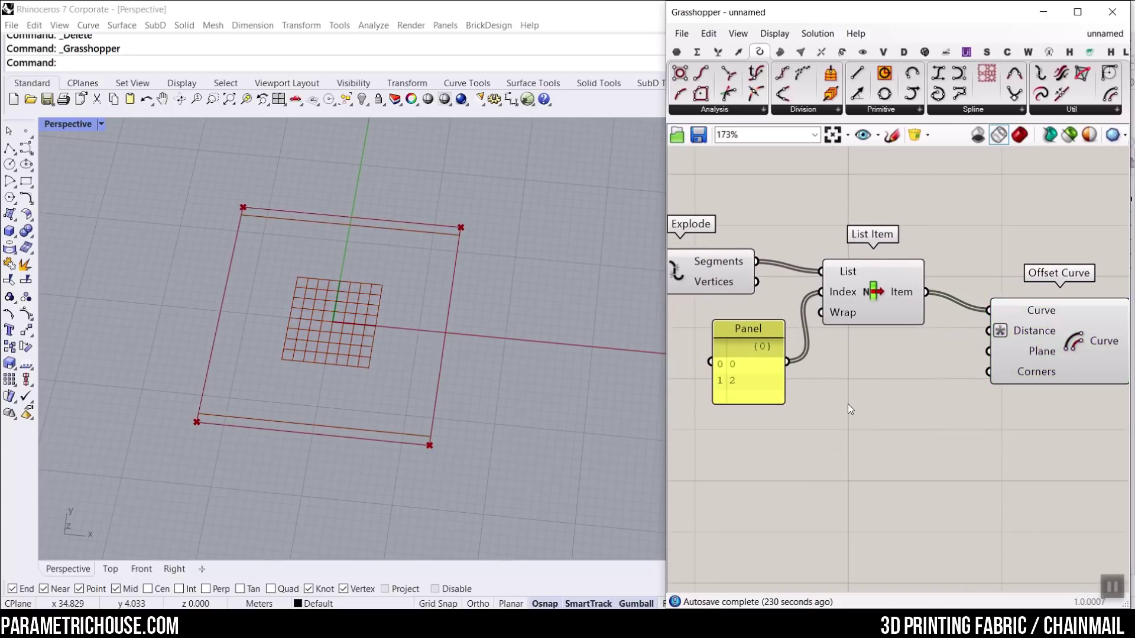
pyautogui.scroll(2, 832, 442)
pyautogui.doubleClick(829, 430)
pyautogui.write('0.1..3.00')
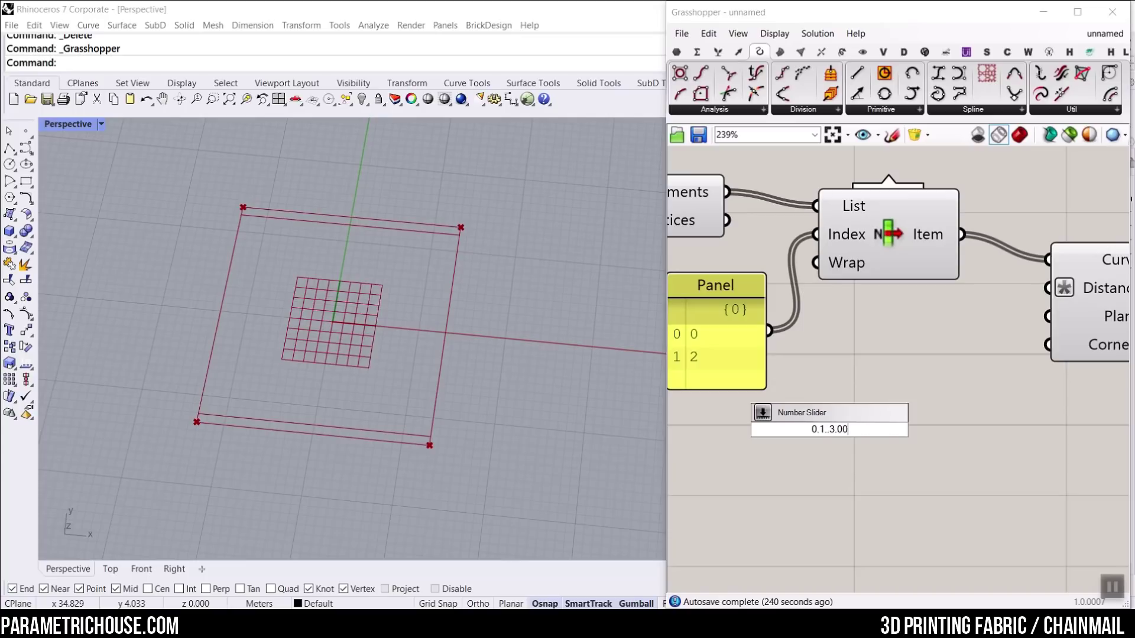
pyautogui.press('Return')
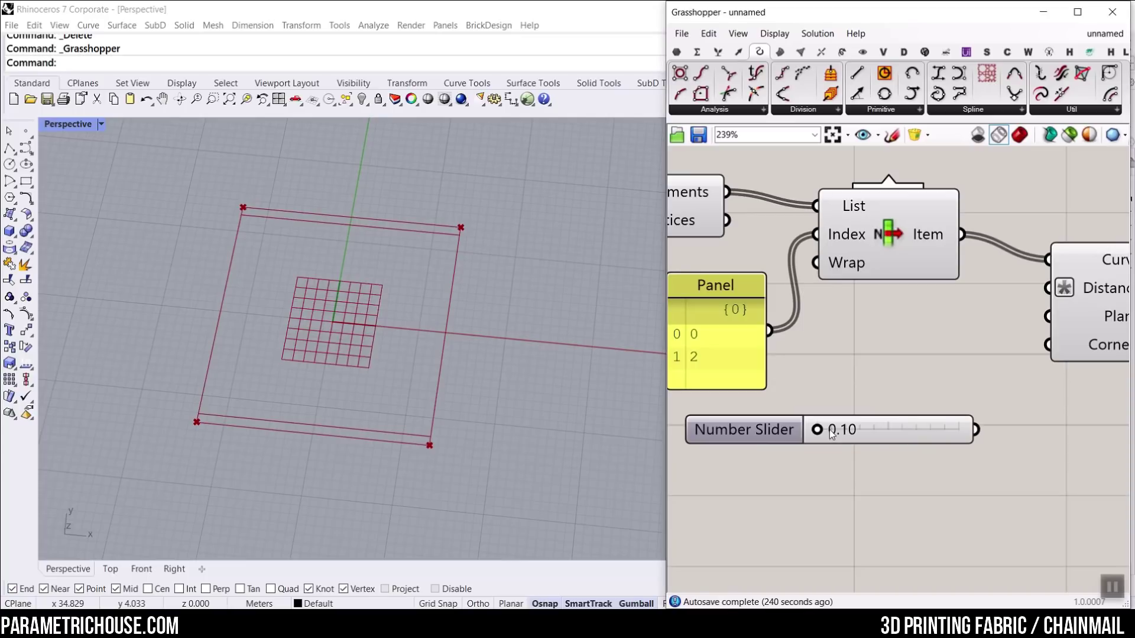
pyautogui.rightClick(745, 435)
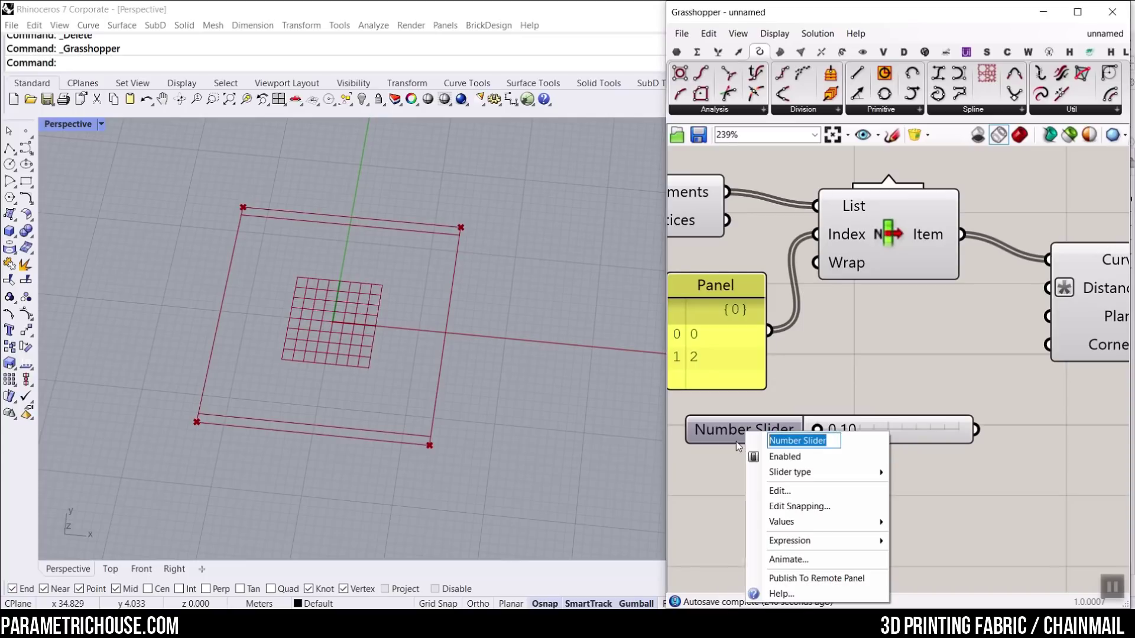
pyautogui.write('Offset')
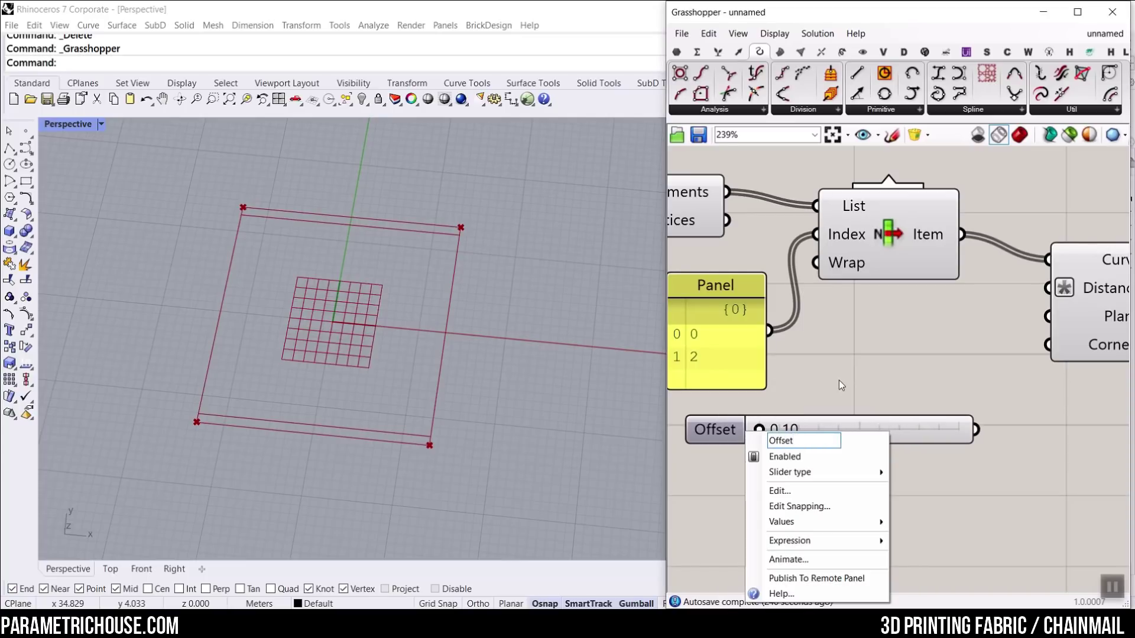
pyautogui.press('Return')
# - Connect the Offset slider to Offset Curve's Distance input and set the slider to 3.00
pyautogui.moveTo(975, 431); pyautogui.dragTo(1047, 287)
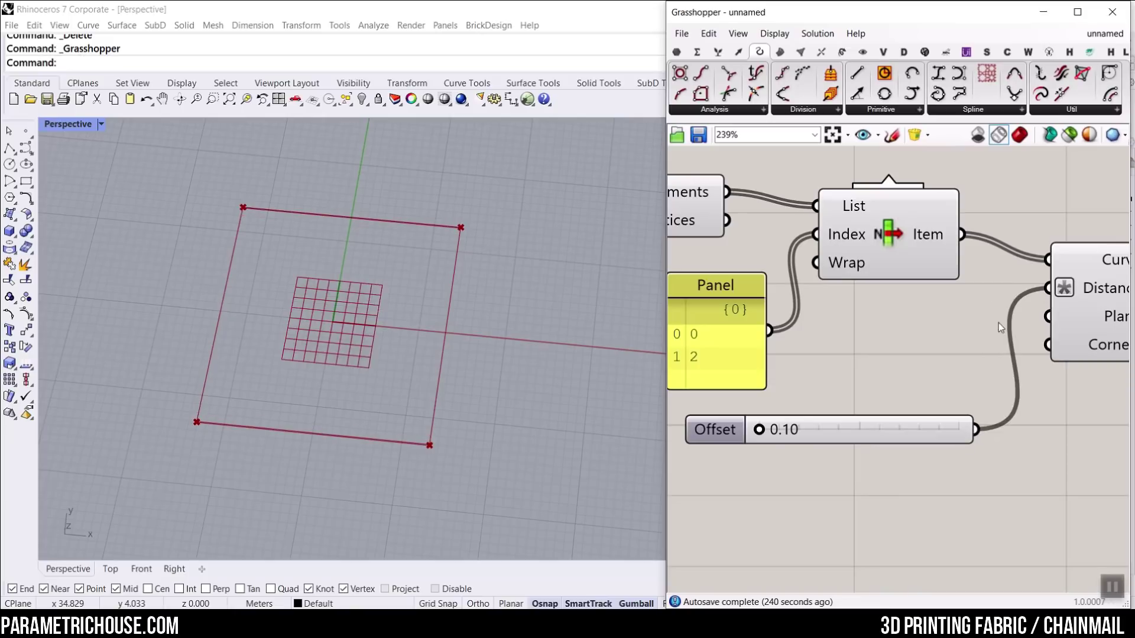
pyautogui.moveTo(759, 431); pyautogui.dragTo(1024, 443)
pyautogui.scroll(-5, 812, 373)
pyautogui.scroll(-1, 904, 324)
# - Turn off the preview of the components that precede Offset Curve
pyautogui.moveTo(910, 324); pyautogui.dragTo(961, 292, button='right')
pyautogui.scroll(-4, 962, 292)
pyautogui.moveTo(951, 259); pyautogui.dragTo(838, 345)
pyautogui.rightClick(883, 239)
pyautogui.click(908, 261)
# - Add a Curve Middle component after Offset Curve and connect the offset Curve output to its input
pyautogui.scroll(6, 945, 320)
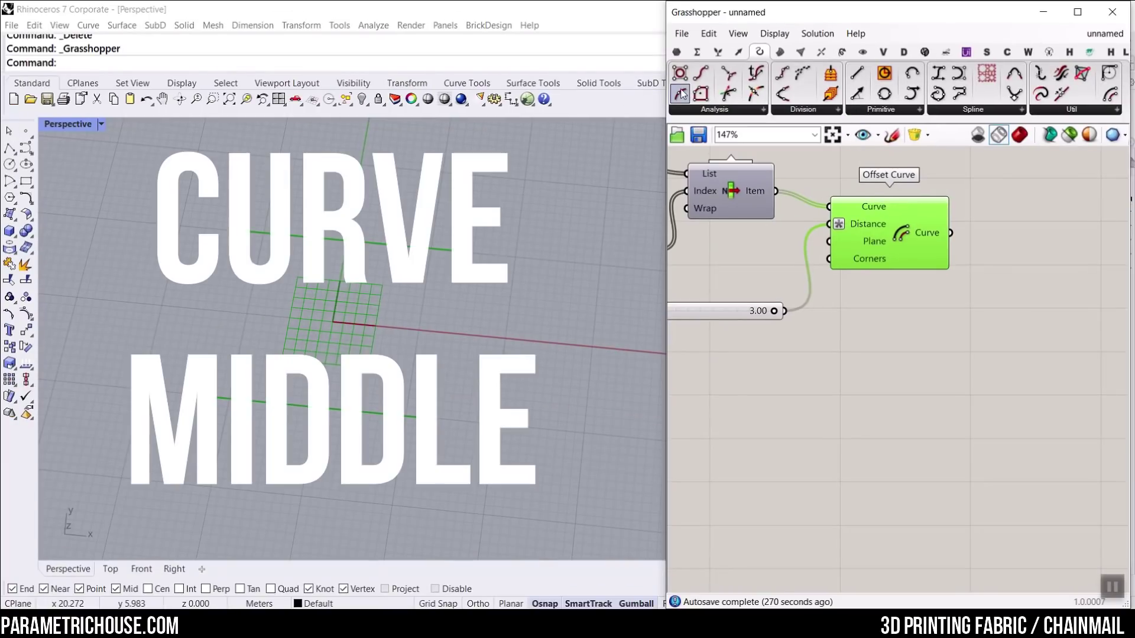
pyautogui.click(678, 92)
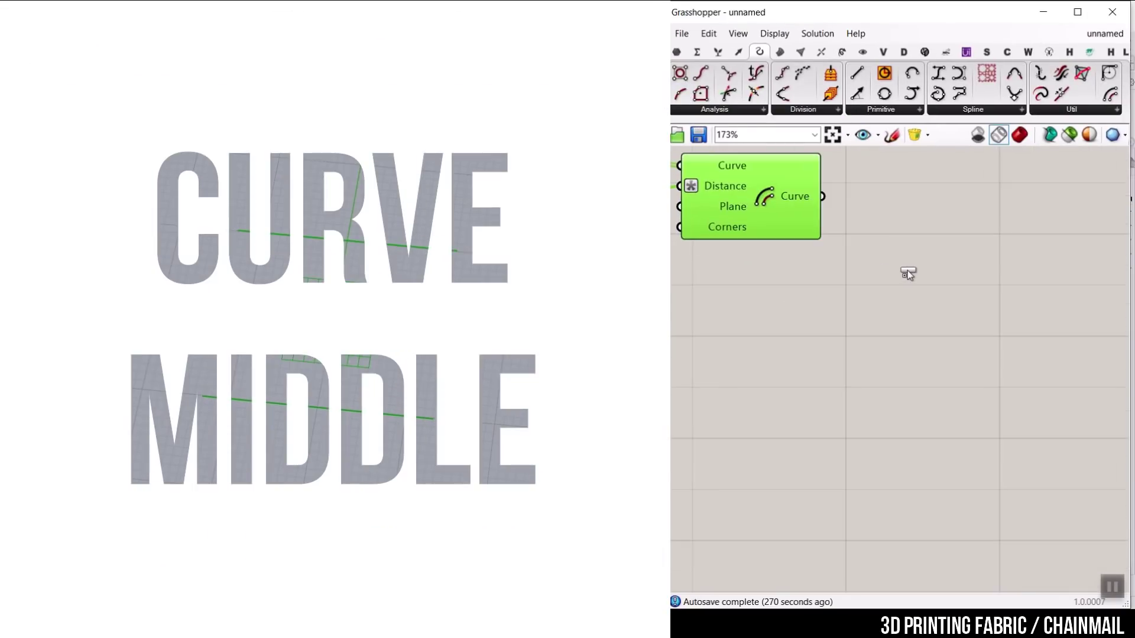
pyautogui.moveTo(908, 274); pyautogui.dragTo(909, 272)
pyautogui.moveTo(821, 196); pyautogui.dragTo(844, 272)
pyautogui.moveTo(880, 290); pyautogui.dragTo(935, 286, button='right')
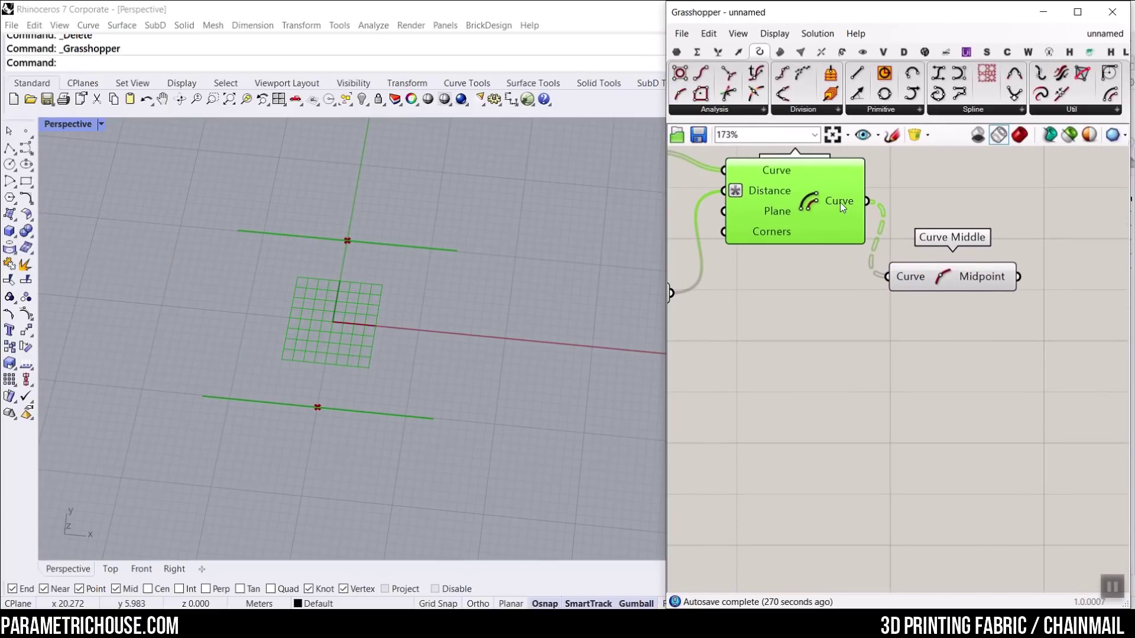
pyautogui.moveTo(839, 202)
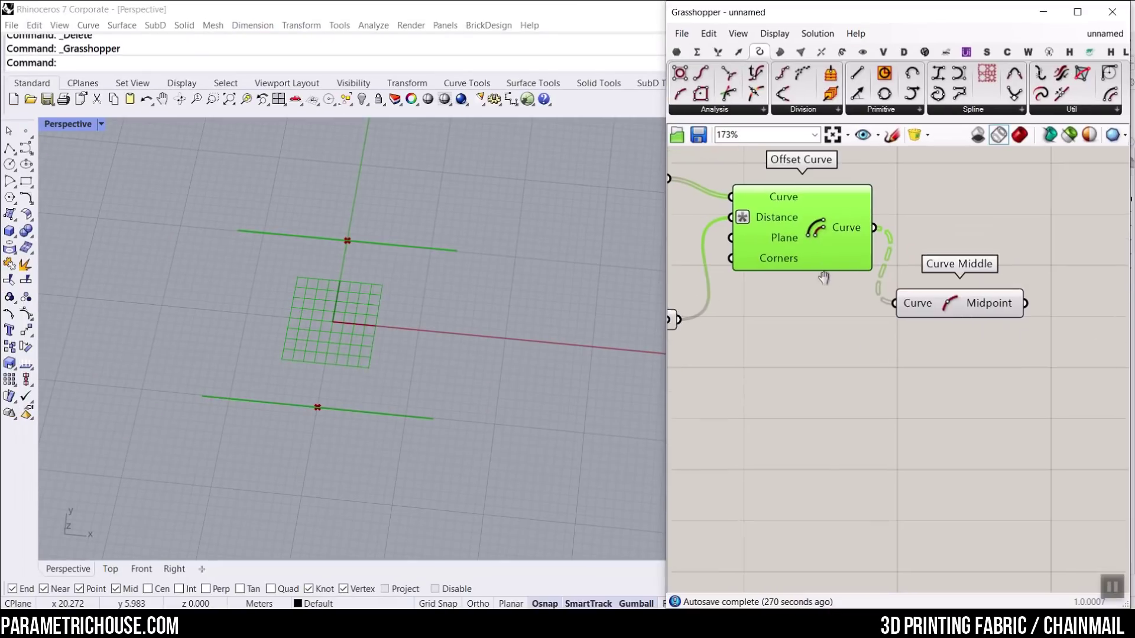
pyautogui.moveTo(824, 277); pyautogui.dragTo(830, 306, button='right')
pyautogui.scroll(2, 874, 211)
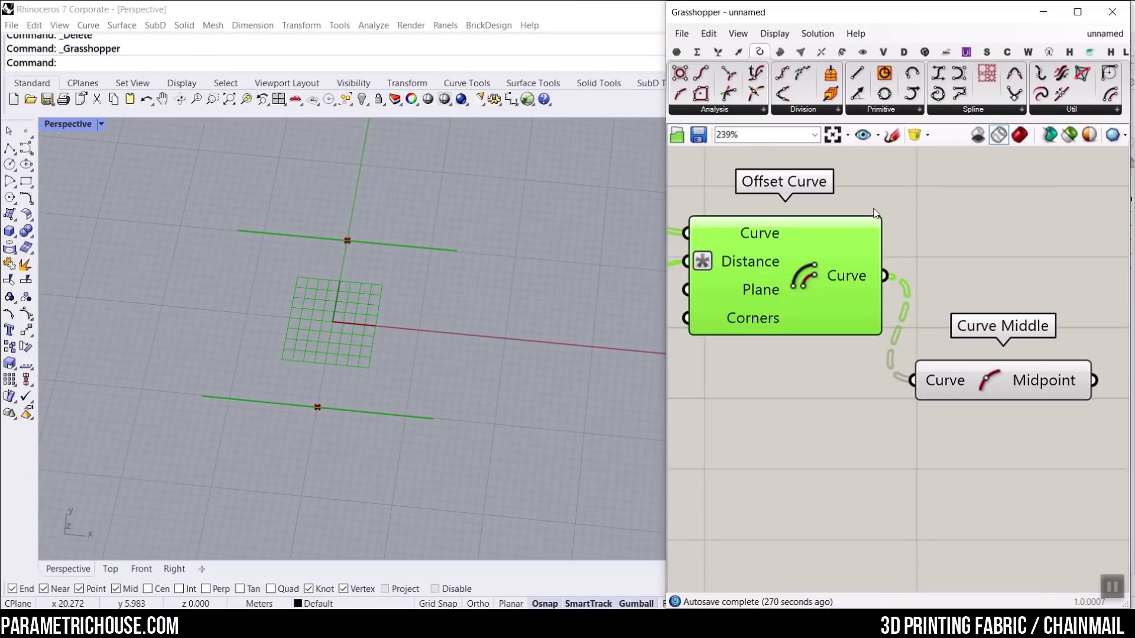
pyautogui.hotkey('ctrl', '1')
pyautogui.click(853, 189)
pyautogui.moveTo(822, 141)
pyautogui.mouseDown()
pyautogui.moveTo(831, 171)
pyautogui.moveTo(917, 125)
pyautogui.mouseUp()
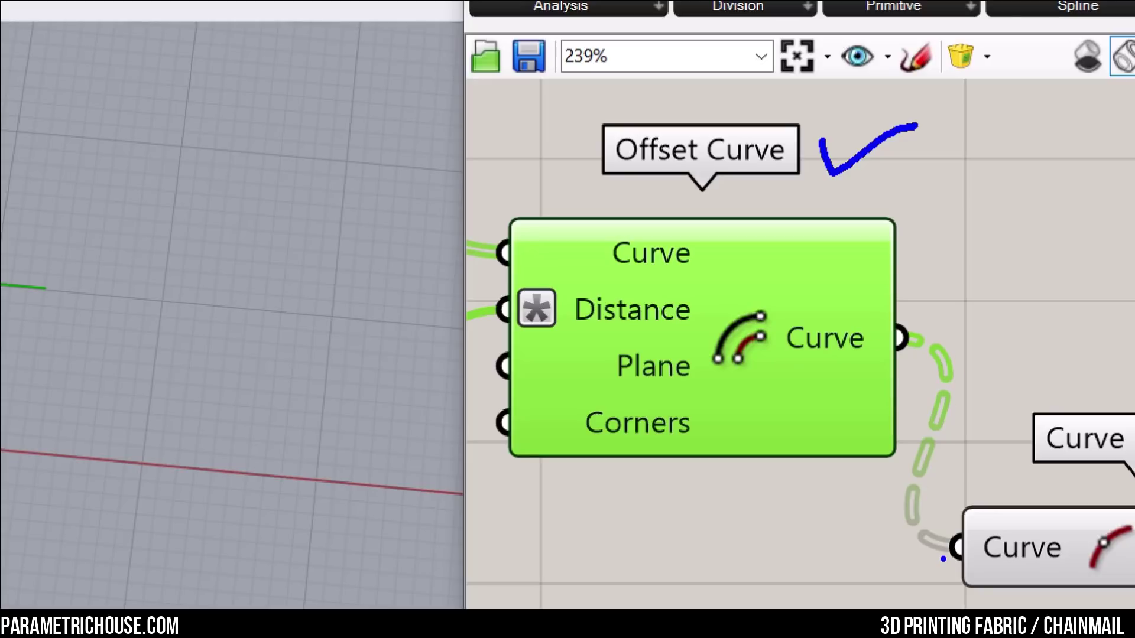
pyautogui.press('Escape')
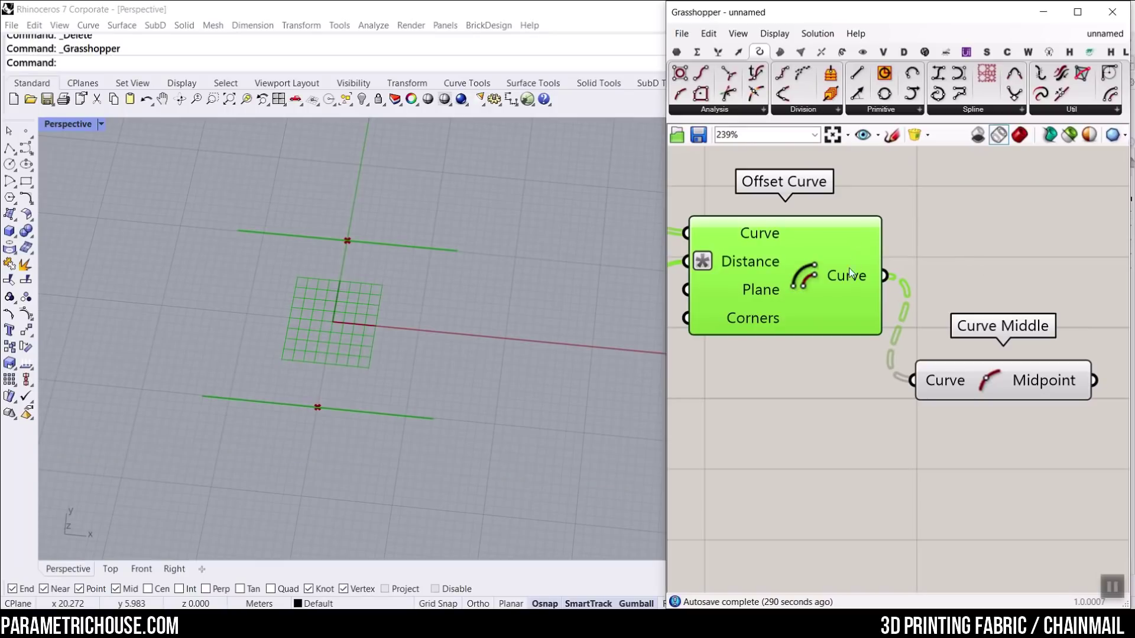
pyautogui.moveTo(1056, 176); pyautogui.dragTo(1094, 88)
pyautogui.moveTo(1066, 121)
pyautogui.mouseDown()
pyautogui.moveTo(1093, 88)
pyautogui.moveTo(1112, 139)
pyautogui.mouseUp()
pyautogui.press('Escape')
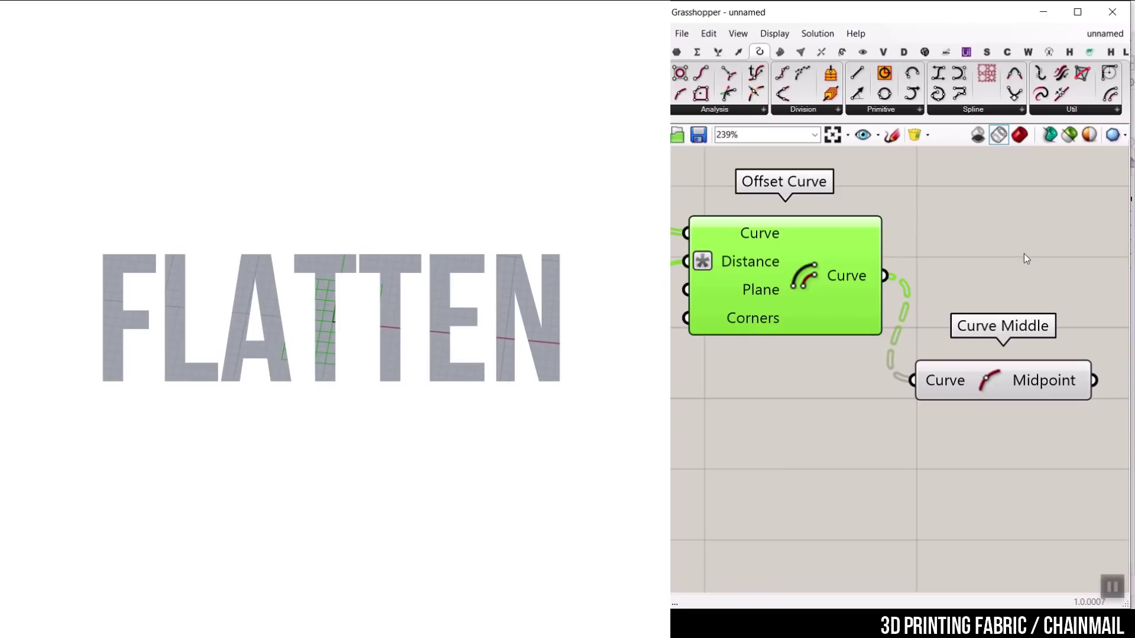
# - Flatten the Curve output of Offset Curve and inspect its data list
pyautogui.scroll(3, 899, 276)
pyautogui.rightClick(815, 267)
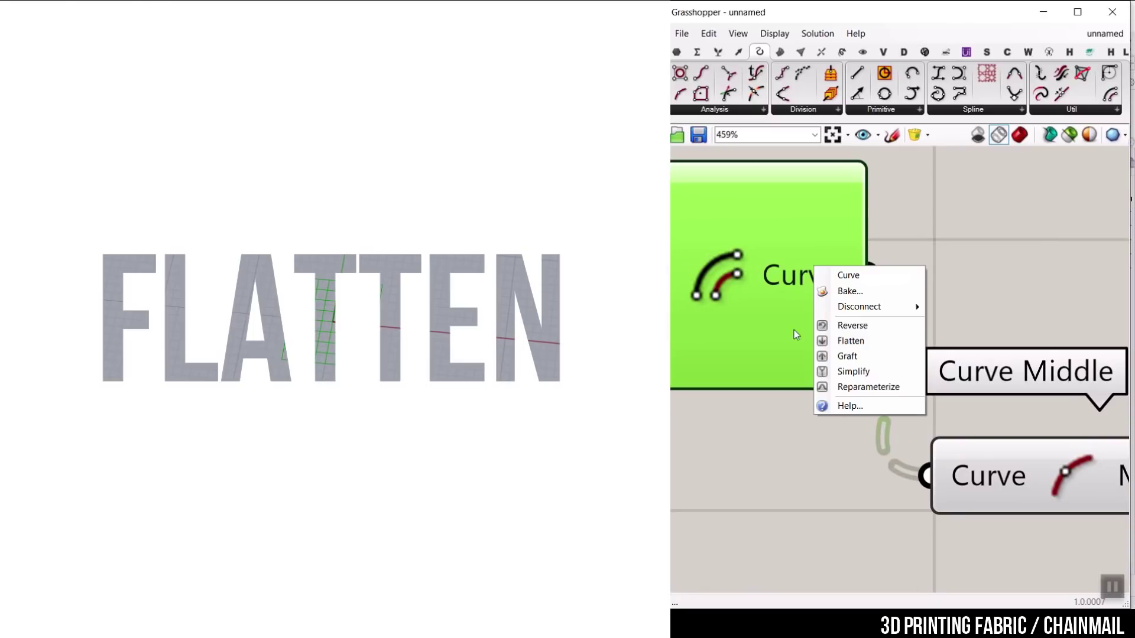
pyautogui.click(847, 343)
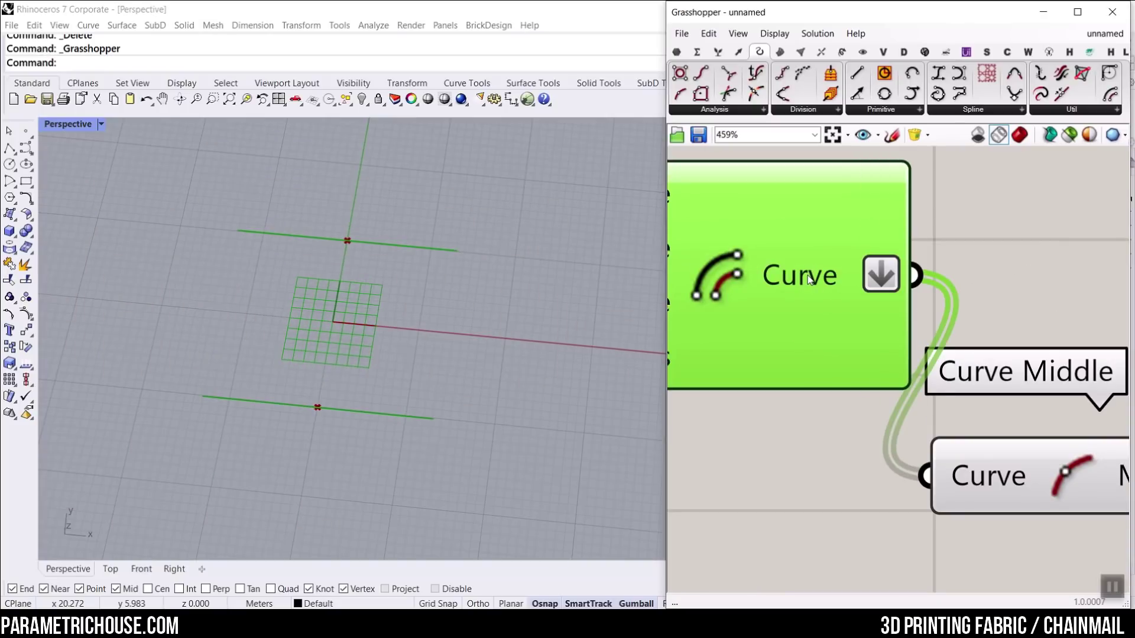
pyautogui.moveTo(809, 279)
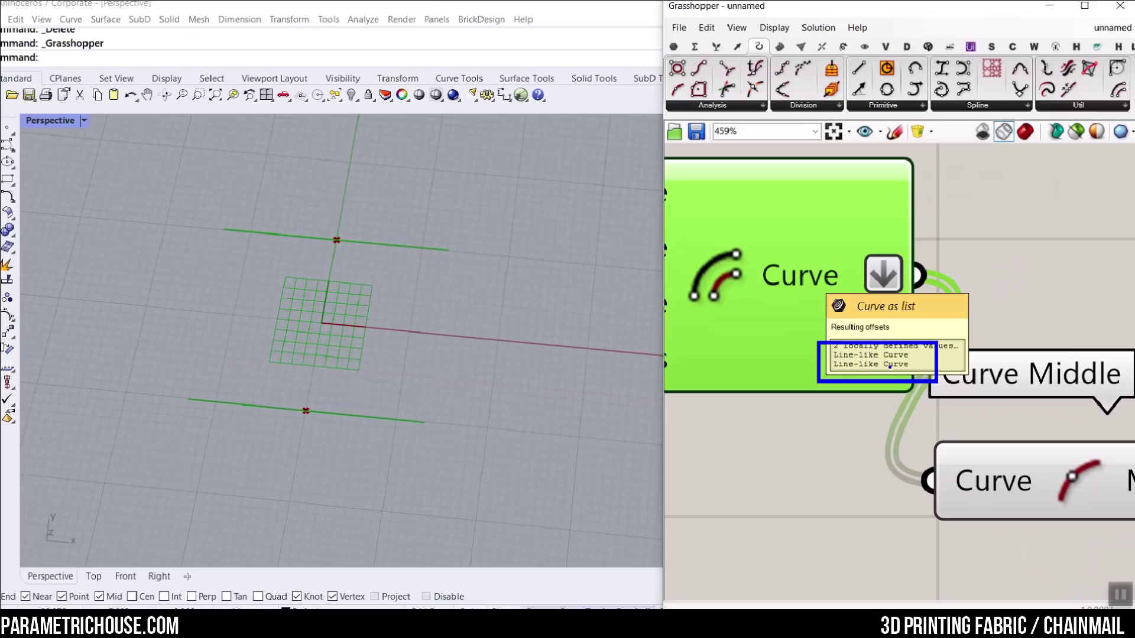
pyautogui.scroll(-5, 857, 296)
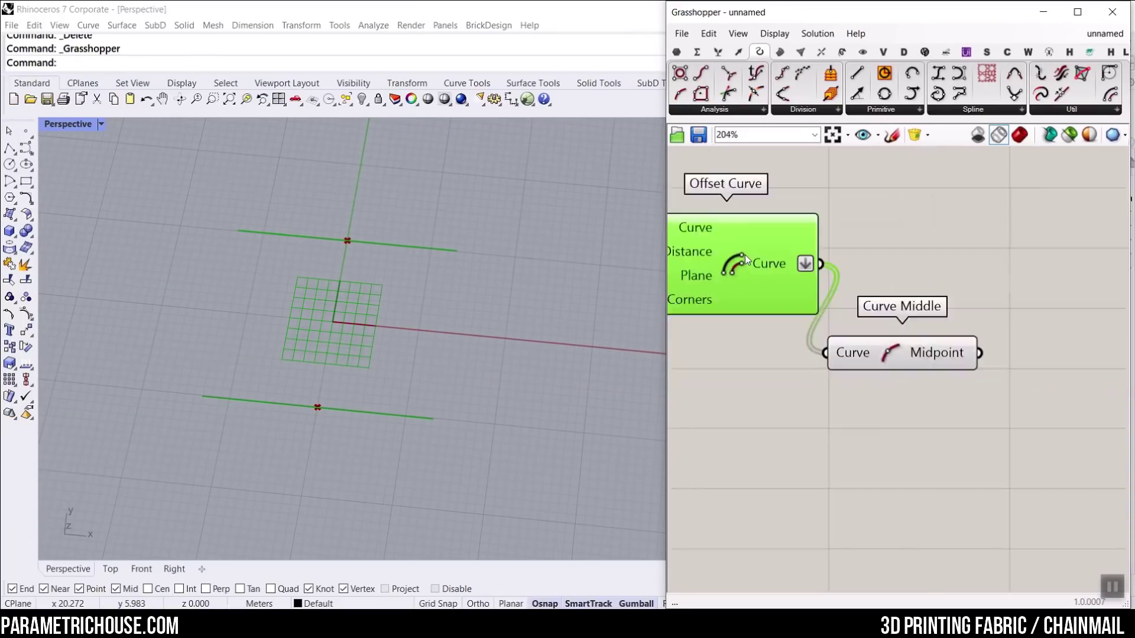
# - Move Curve Middle closer to Offset Curve and remove the flattening from Offset Curve's Curve output
pyautogui.moveTo(892, 312); pyautogui.dragTo(851, 265, button='right')
pyautogui.click(875, 285)
pyautogui.moveTo(874, 284); pyautogui.dragTo(922, 224)
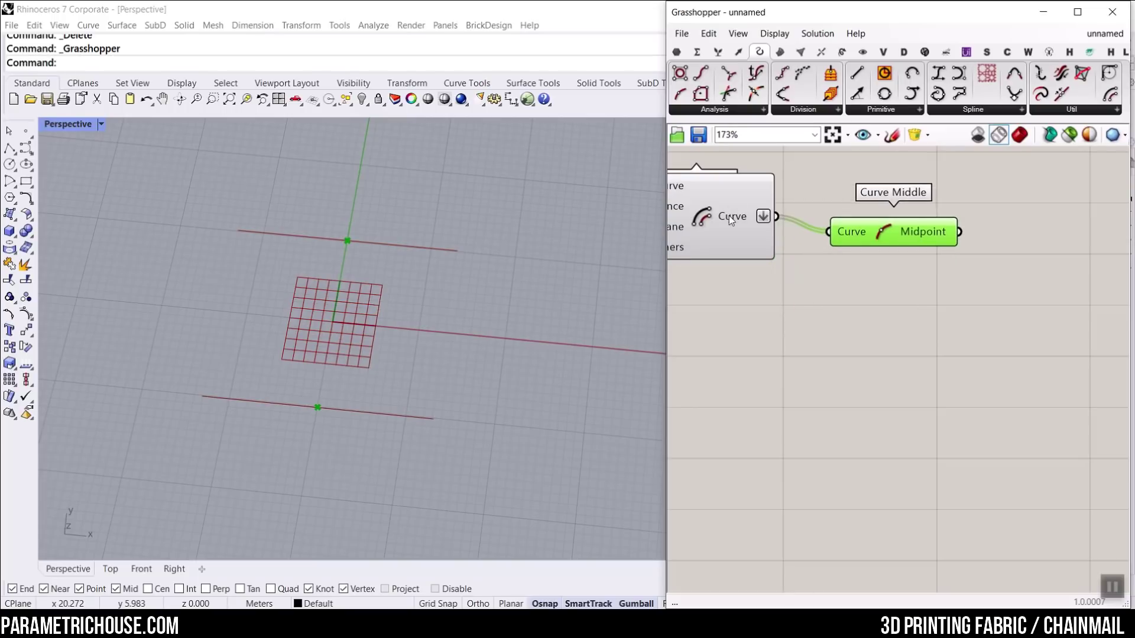
pyautogui.rightClick(730, 218)
pyautogui.click(768, 289)
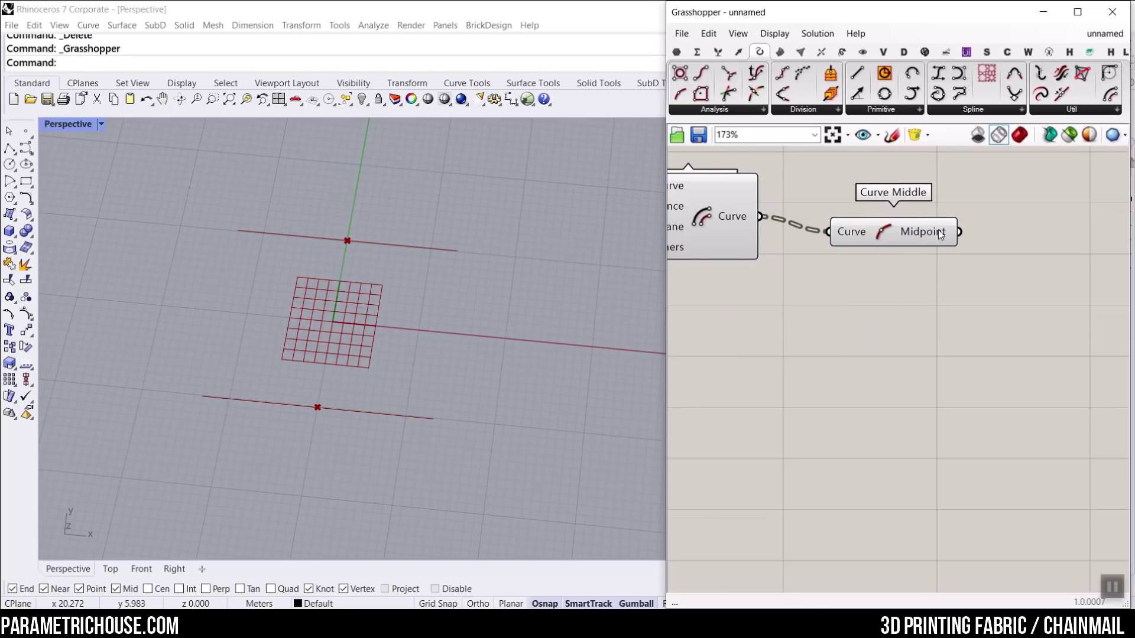
# - Add a PolyLine component after Curve Middle and connect the Midpoint output to its Vertices input
pyautogui.moveTo(941, 234); pyautogui.dragTo(885, 333, button='right')
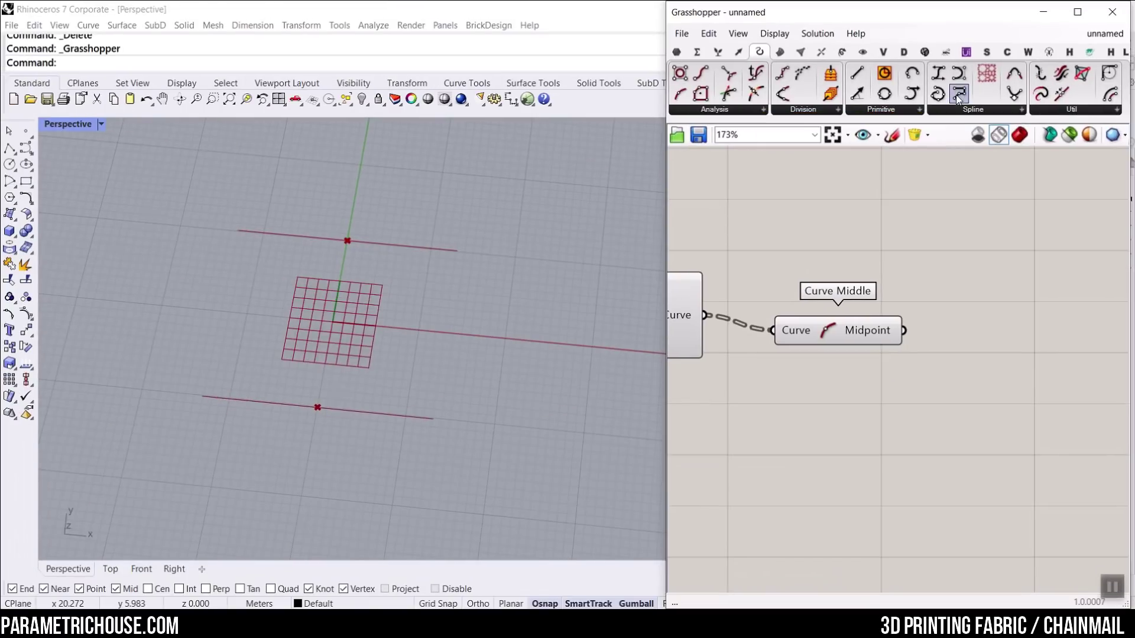
pyautogui.click(957, 97)
pyautogui.click(986, 386)
pyautogui.moveTo(903, 332); pyautogui.dragTo(923, 375)
pyautogui.moveTo(975, 380); pyautogui.dragTo(1001, 346)
# - Check the data structure of Curve Middle's Midpoint output and widen the Grasshopper window over the Rhino viewport
pyautogui.scroll(1, 851, 331)
pyautogui.scroll(3, 851, 332)
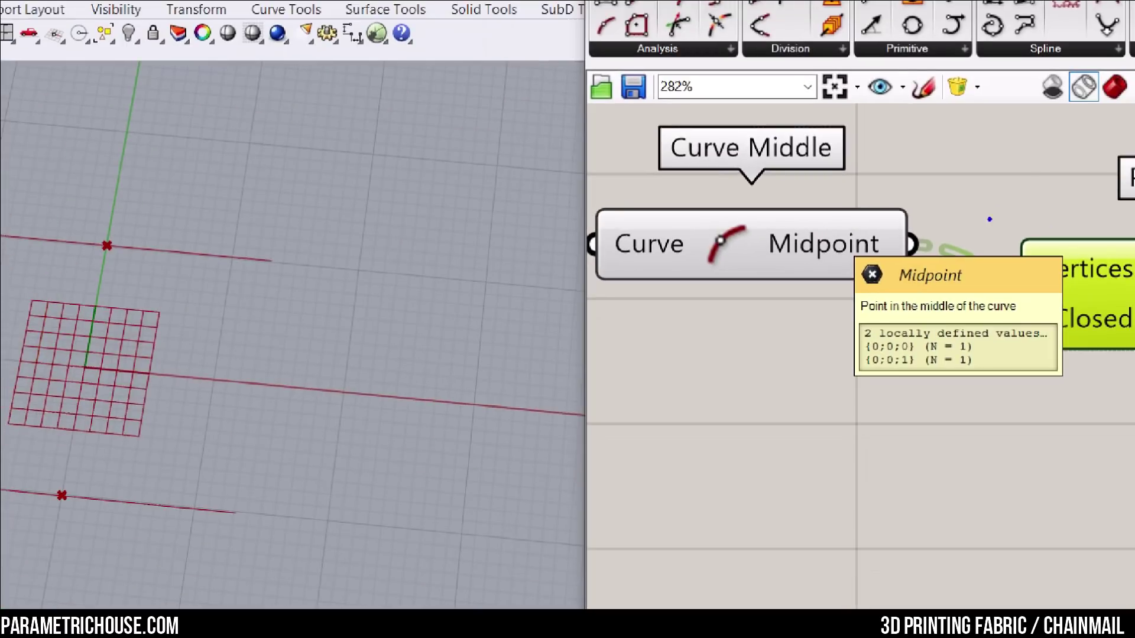
pyautogui.moveTo(810, 355); pyautogui.dragTo(866, 356)
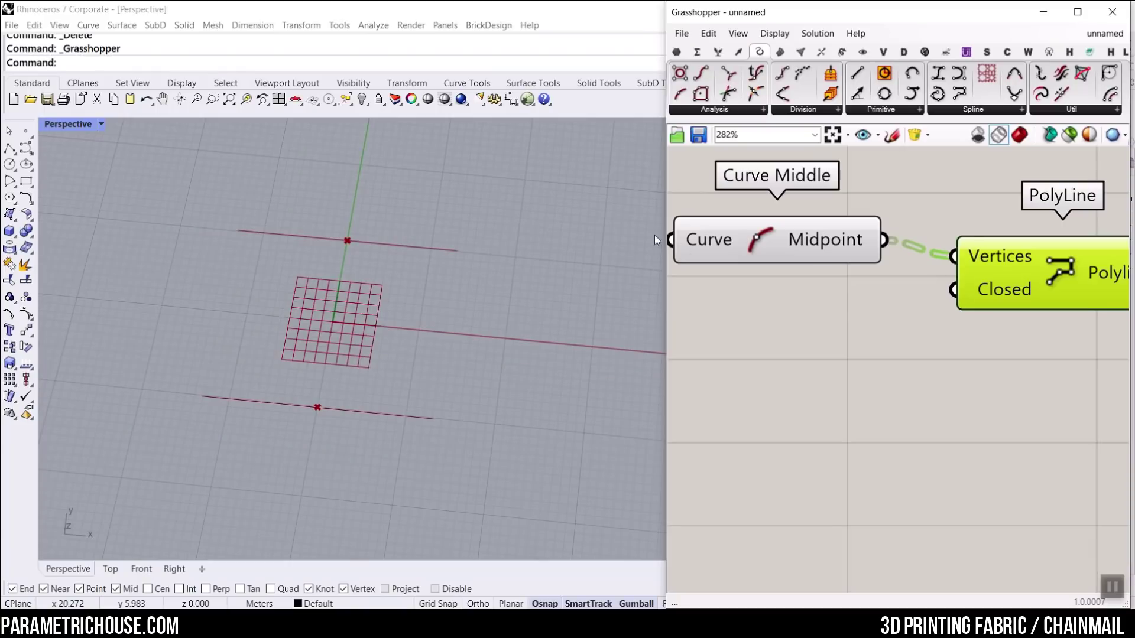
pyautogui.moveTo(666, 248); pyautogui.dragTo(448, 255)
# - Flatten the Midpoint output of Curve Middle
pyautogui.moveTo(652, 275); pyautogui.dragTo(717, 362, button='right')
pyautogui.scroll(2, 655, 315)
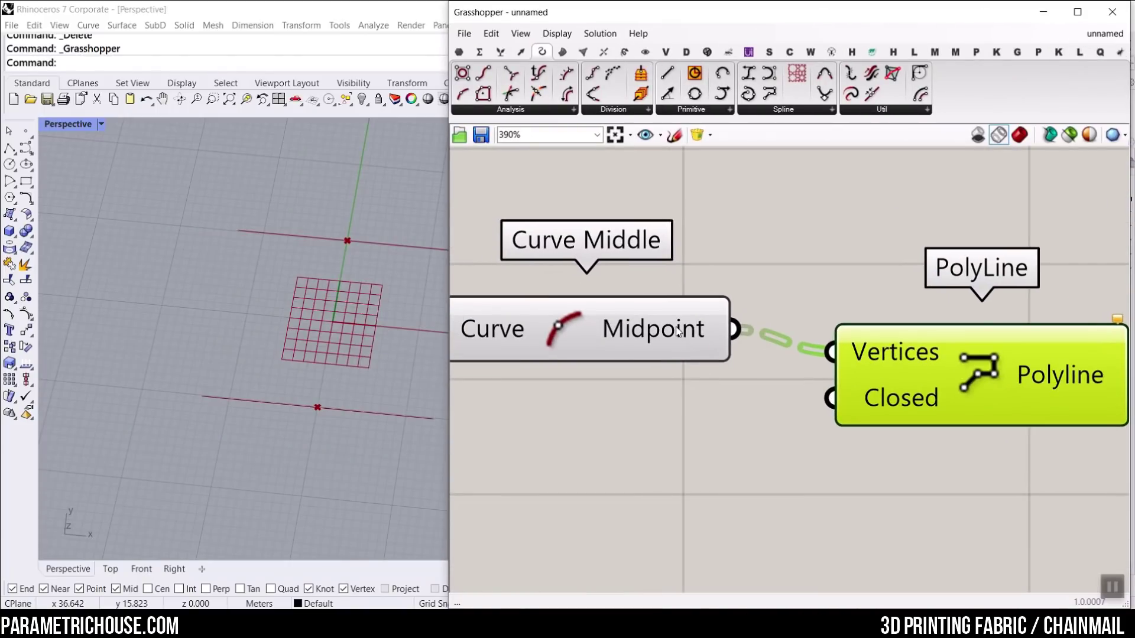
pyautogui.moveTo(678, 331)
pyautogui.rightClick(660, 335)
pyautogui.click(686, 407)
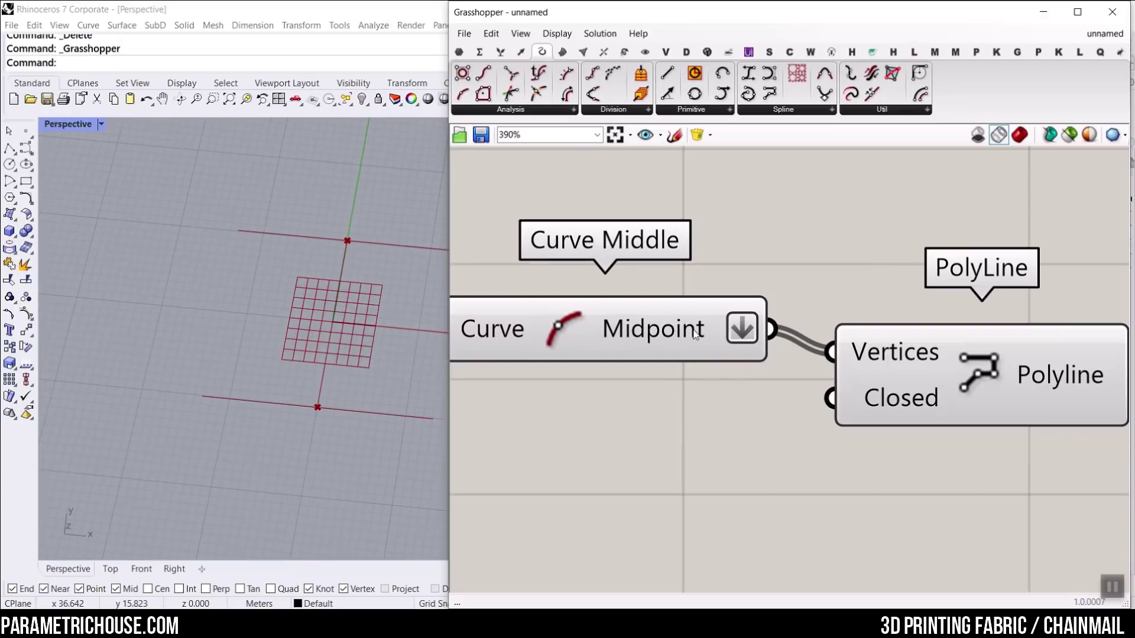
# - Remove the flattening from Curve Middle's Midpoint output and flatten Offset Curve's Curve output instead
pyautogui.scroll(-2, 656, 407)
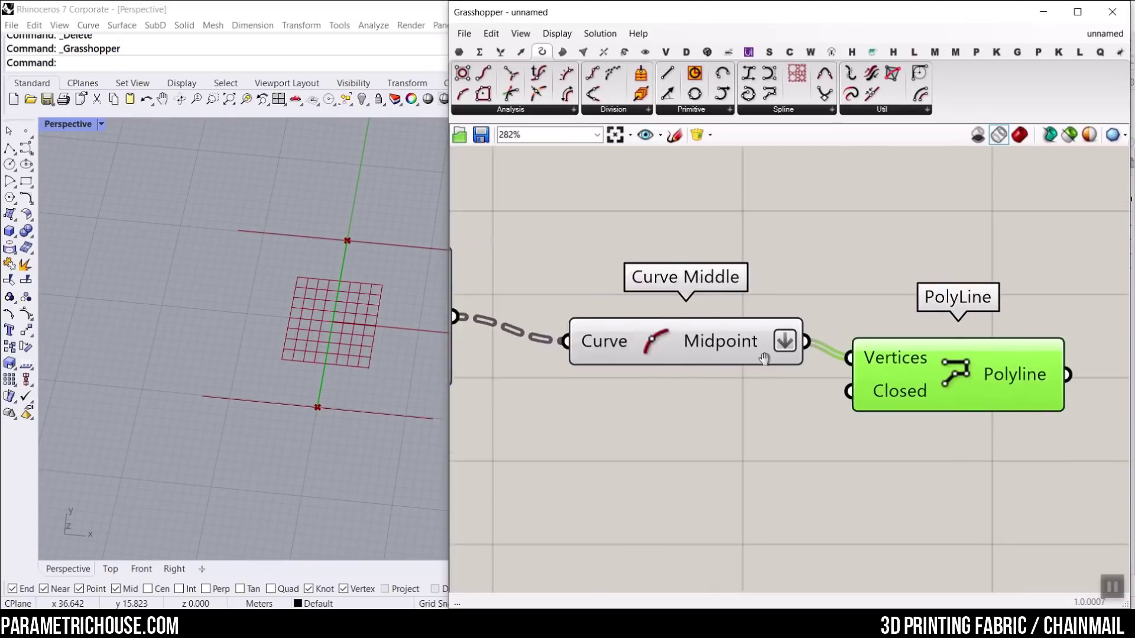
pyautogui.scroll(-2, 810, 355)
pyautogui.rightClick(842, 334)
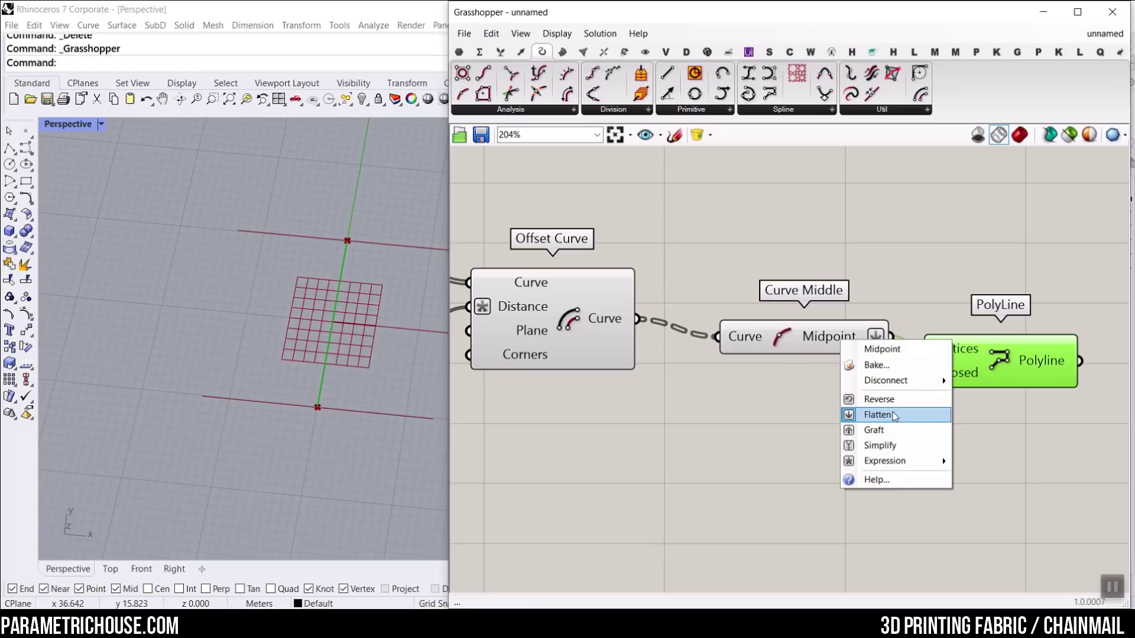
pyautogui.click(874, 394)
pyautogui.rightClick(602, 318)
pyautogui.click(637, 387)
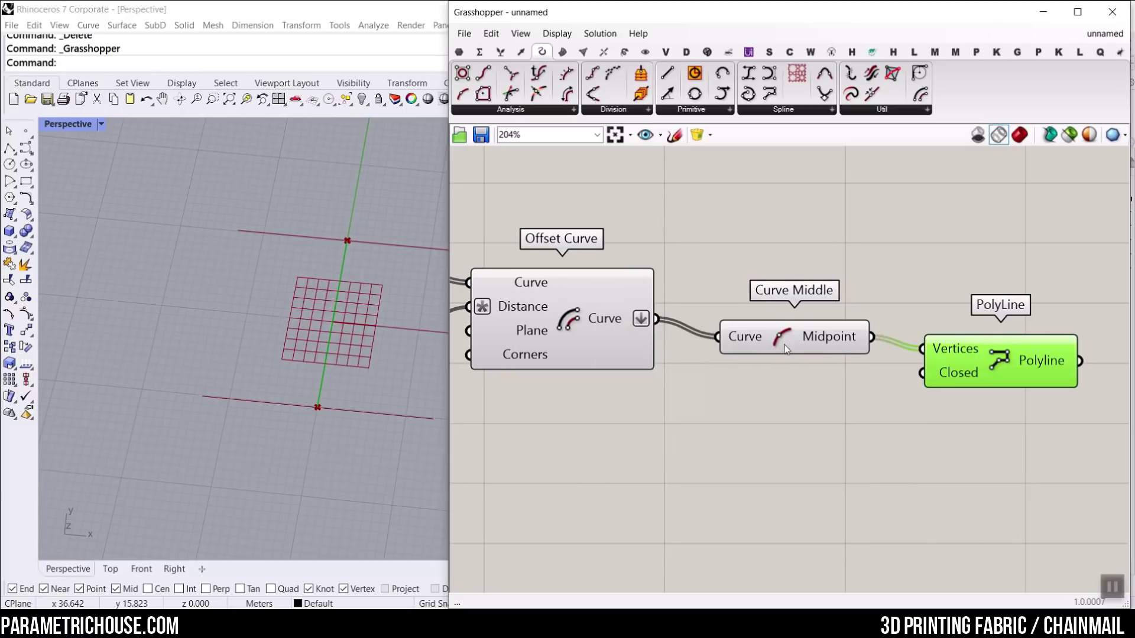
# - Arrange Curve Middle and PolyLine in a straight row right after Offset Curve
pyautogui.moveTo(789, 340); pyautogui.dragTo(745, 322)
pyautogui.moveTo(1002, 370); pyautogui.dragTo(960, 343)
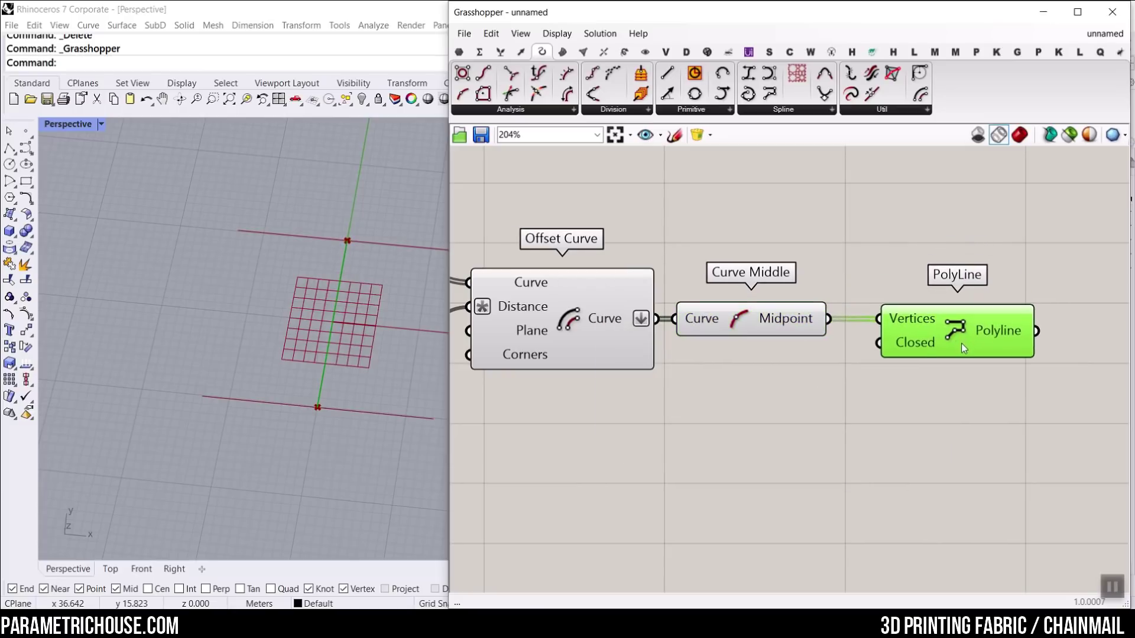
pyautogui.click(864, 381)
pyautogui.scroll(-4, 747, 369)
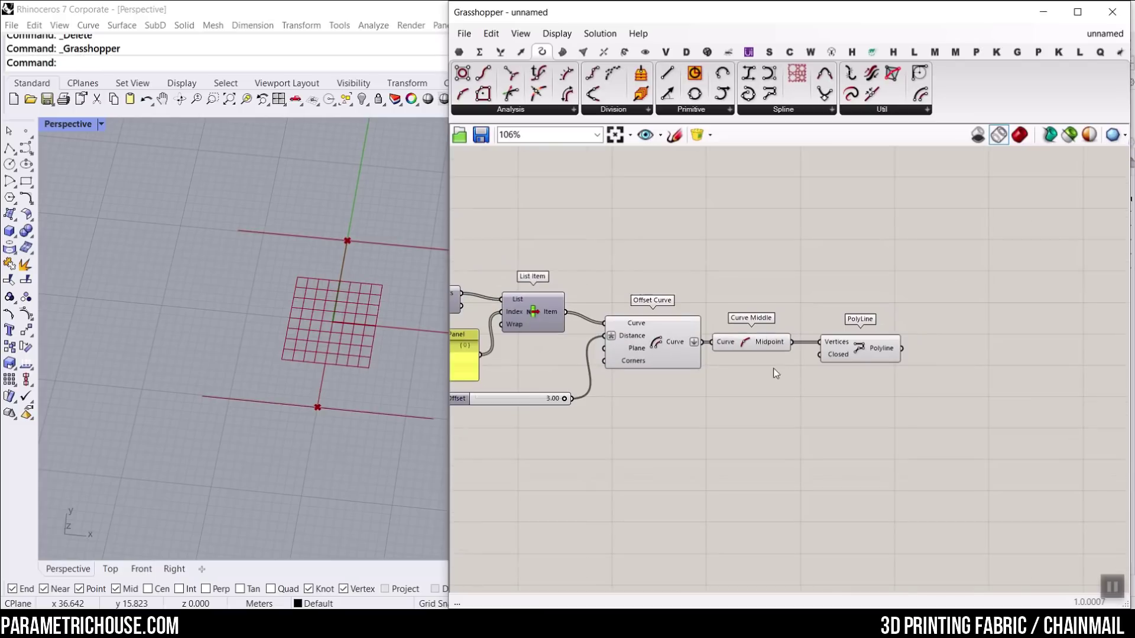
pyautogui.scroll(4, 721, 363)
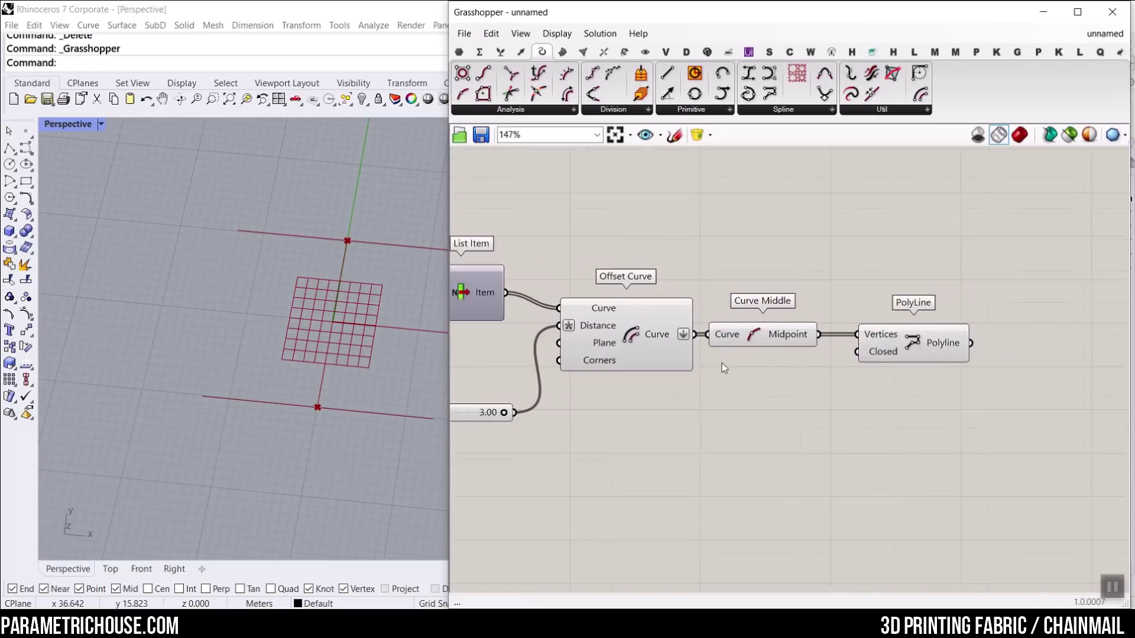
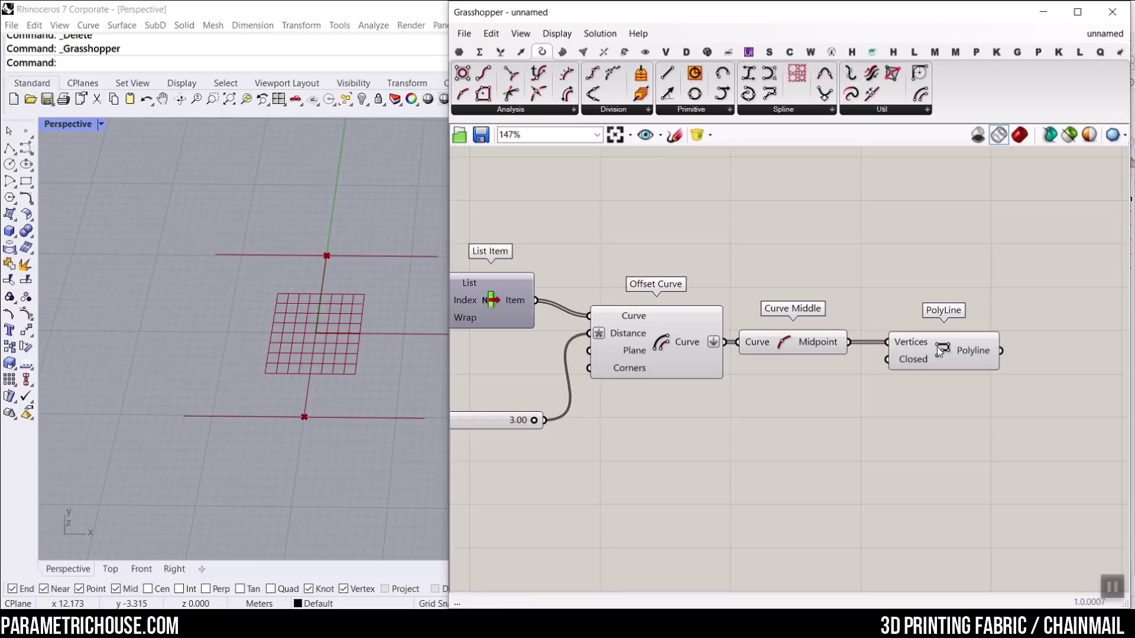
# - Add a Pipe component after PolyLine and flatten its Curve input
pyautogui.scroll(-3, 836, 375)
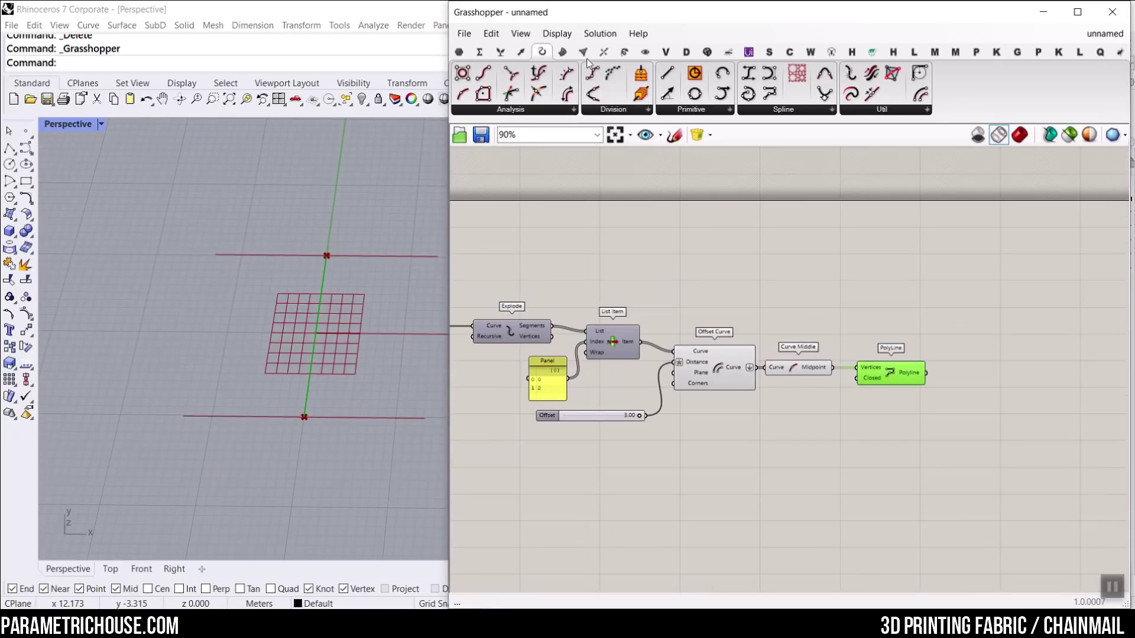
pyautogui.click(562, 53)
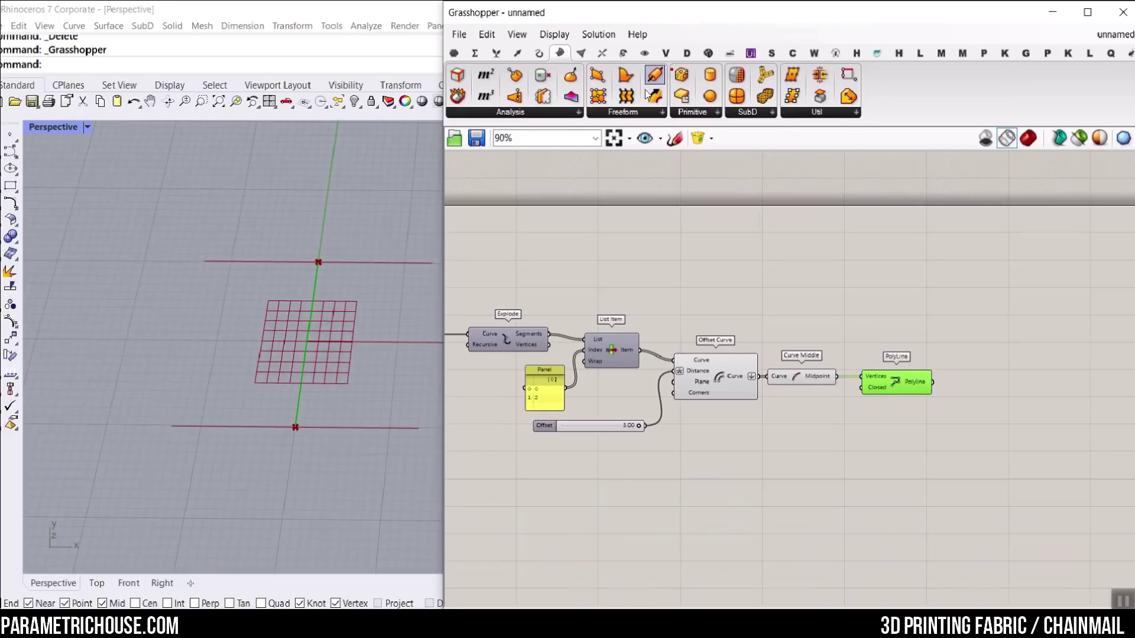
pyautogui.click(652, 86)
pyautogui.scroll(4, 1002, 362)
pyautogui.click(975, 334)
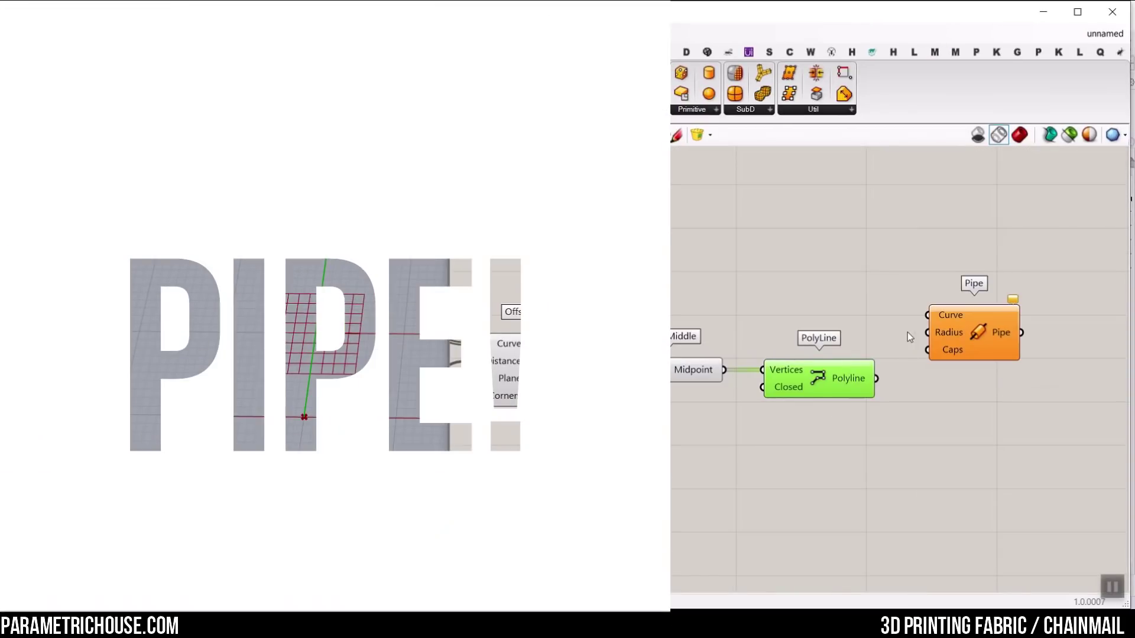
pyautogui.rightClick(920, 300)
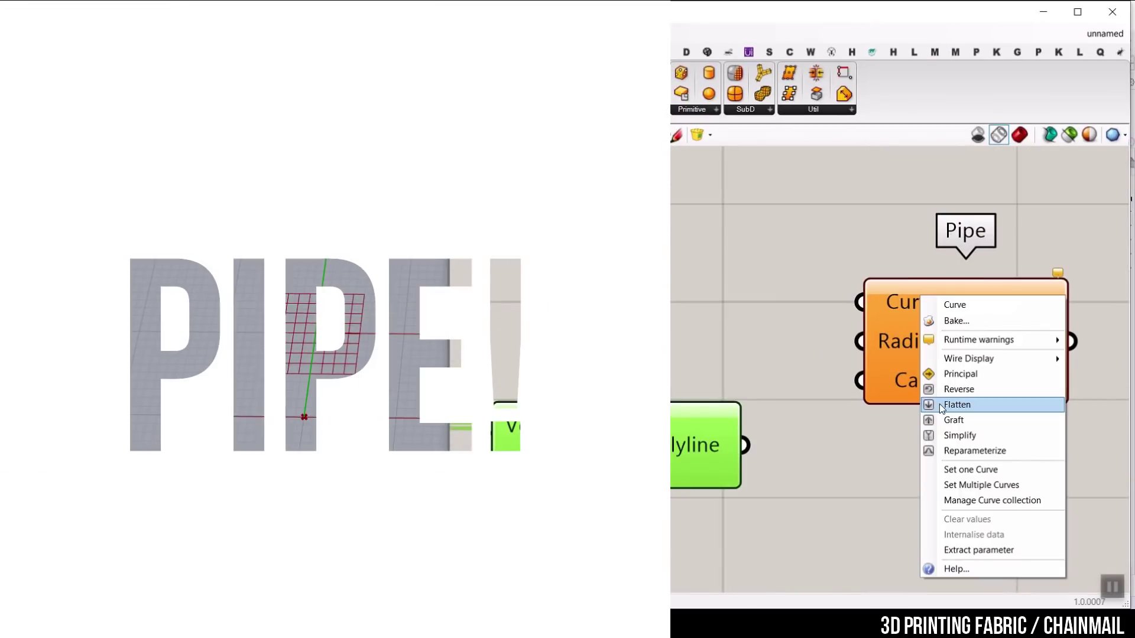
pyautogui.click(939, 403)
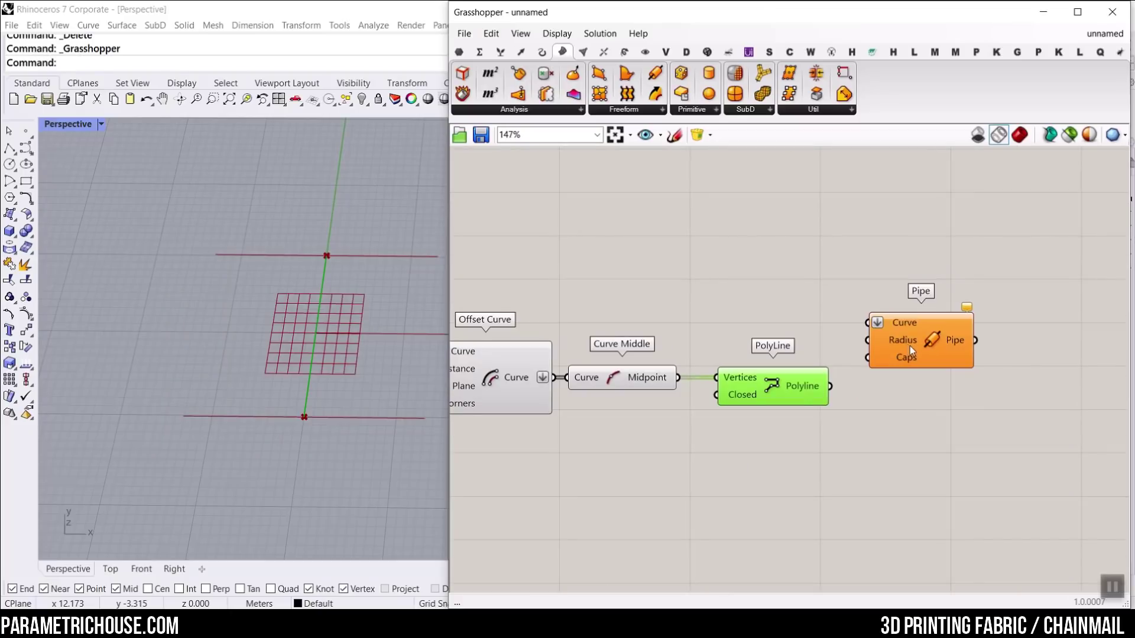
pyautogui.click(910, 346)
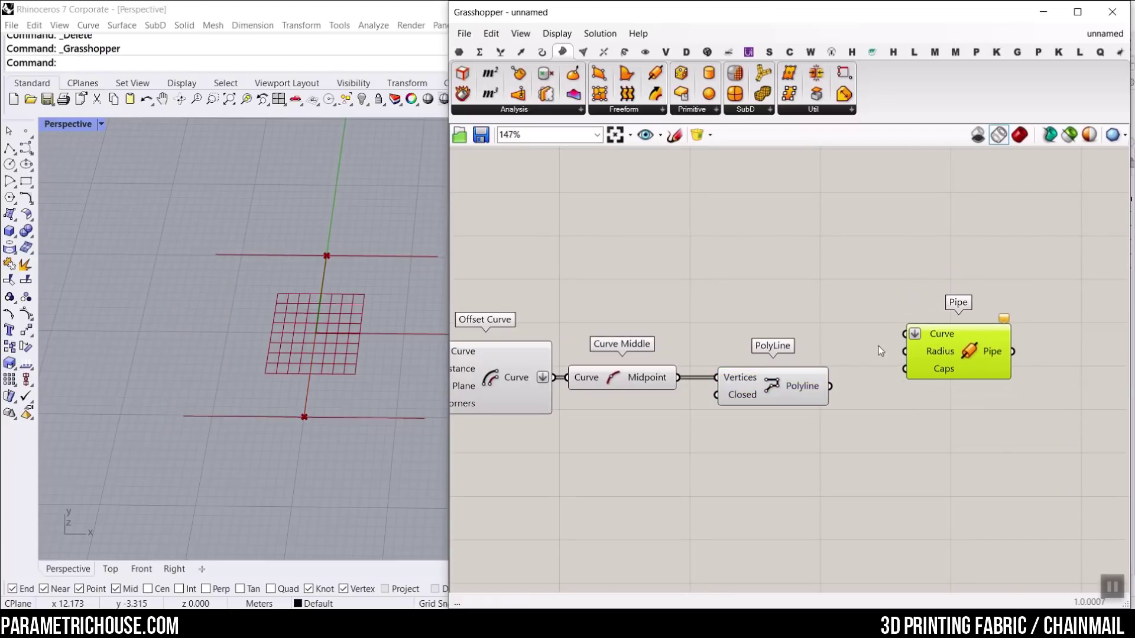
# - Connect Offset Curve's Curve output to Pipe's Curve input and add the PolyLine output to the same input
pyautogui.scroll(3, 904, 342)
pyautogui.scroll(-4, 899, 348)
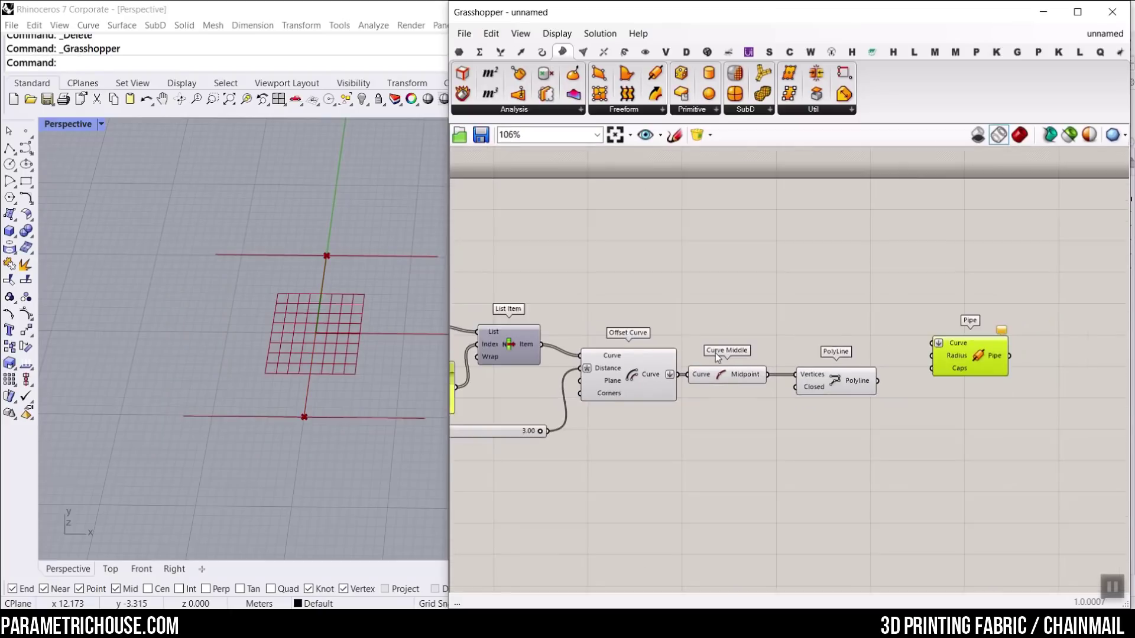
pyautogui.moveTo(642, 368); pyautogui.dragTo(1027, 352)
pyautogui.scroll(3, 1024, 363)
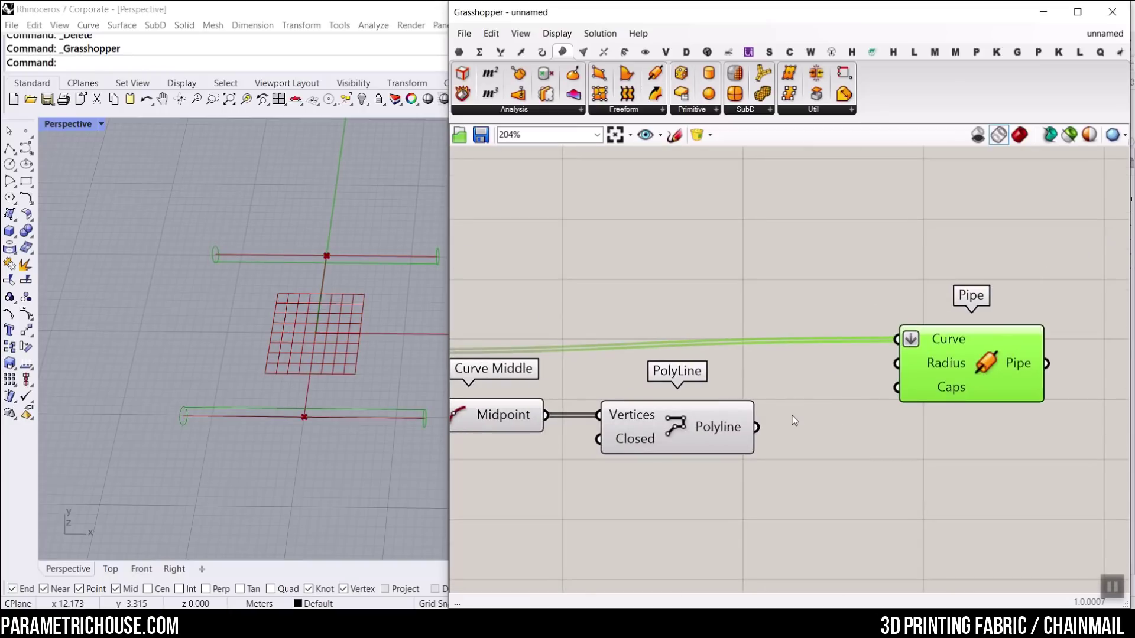
pyautogui.keyDown('shift'); pyautogui.moveTo(758, 427); pyautogui.dragTo(910, 342); pyautogui.keyUp('shift')
# - Replace the wires into Pipe's Curve input with the PolyLine output alone
pyautogui.moveTo(775, 407); pyautogui.dragTo(862, 352)
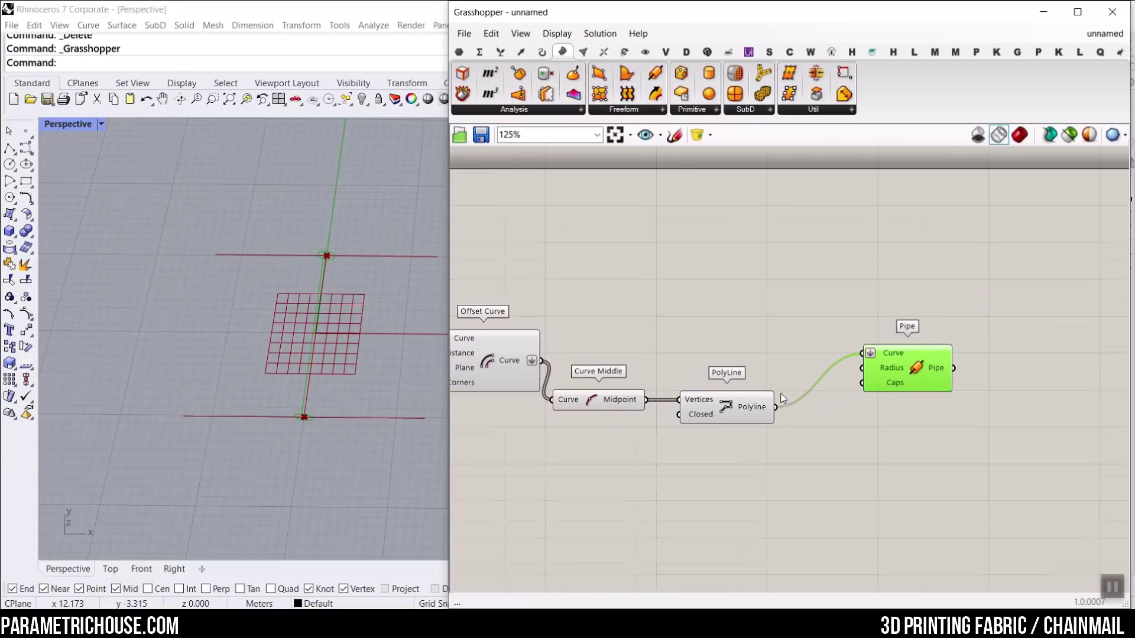
pyautogui.scroll(3, 781, 398)
pyautogui.scroll(-3, 746, 359)
# - Feed both the flattened Offset Curve output and the PolyLine output into Pipe's Curve input
pyautogui.moveTo(534, 348); pyautogui.dragTo(853, 340)
pyautogui.scroll(2, 781, 395)
pyautogui.keyDown('shift'); pyautogui.moveTo(781, 397); pyautogui.dragTo(875, 324); pyautogui.keyUp('shift')
pyautogui.moveTo(935, 351); pyautogui.dragTo(916, 367)
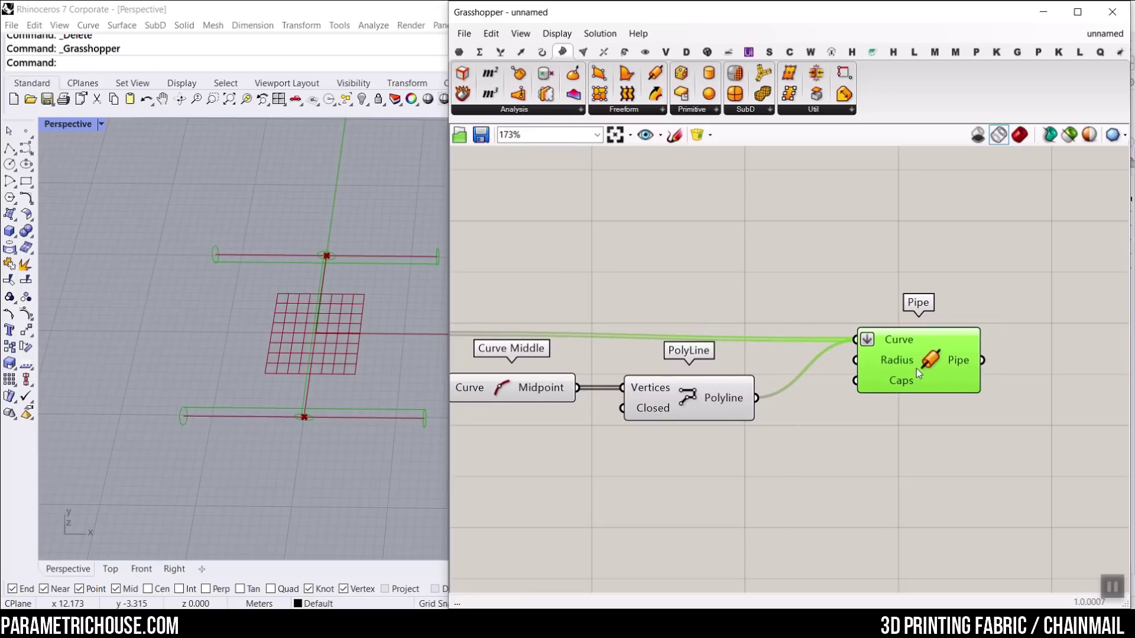
# - Switch the geometry preview to shaded and set Pipe's Caps option to Flat
pyautogui.click(869, 435)
pyautogui.click(1018, 136)
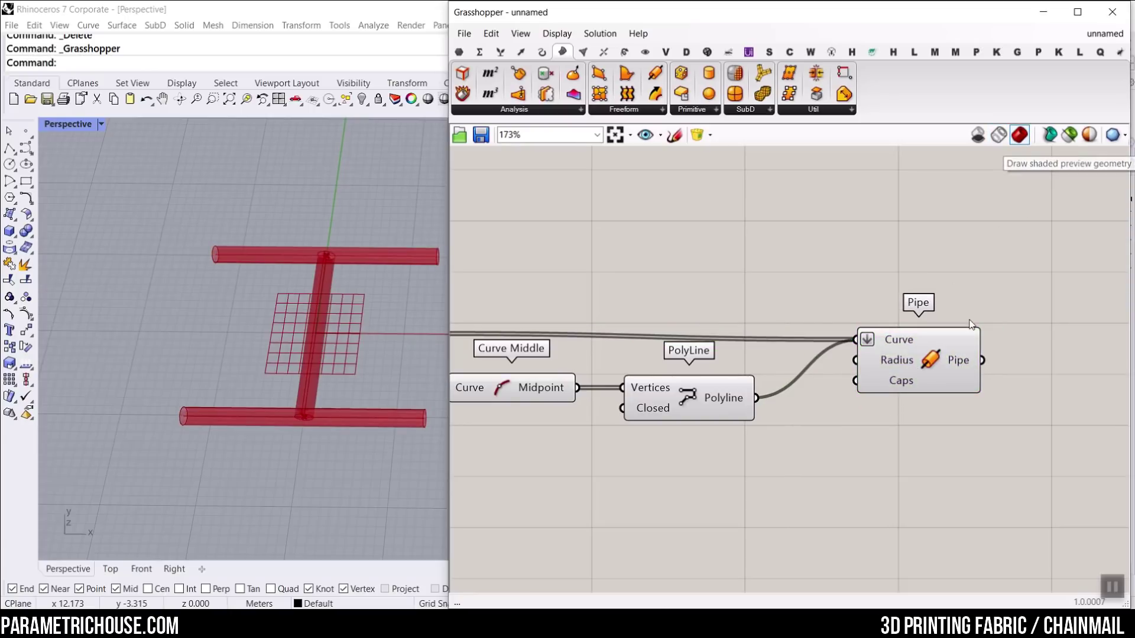
pyautogui.scroll(4, 903, 389)
pyautogui.moveTo(902, 389); pyautogui.dragTo(753, 416, button='right')
pyautogui.rightClick(753, 416)
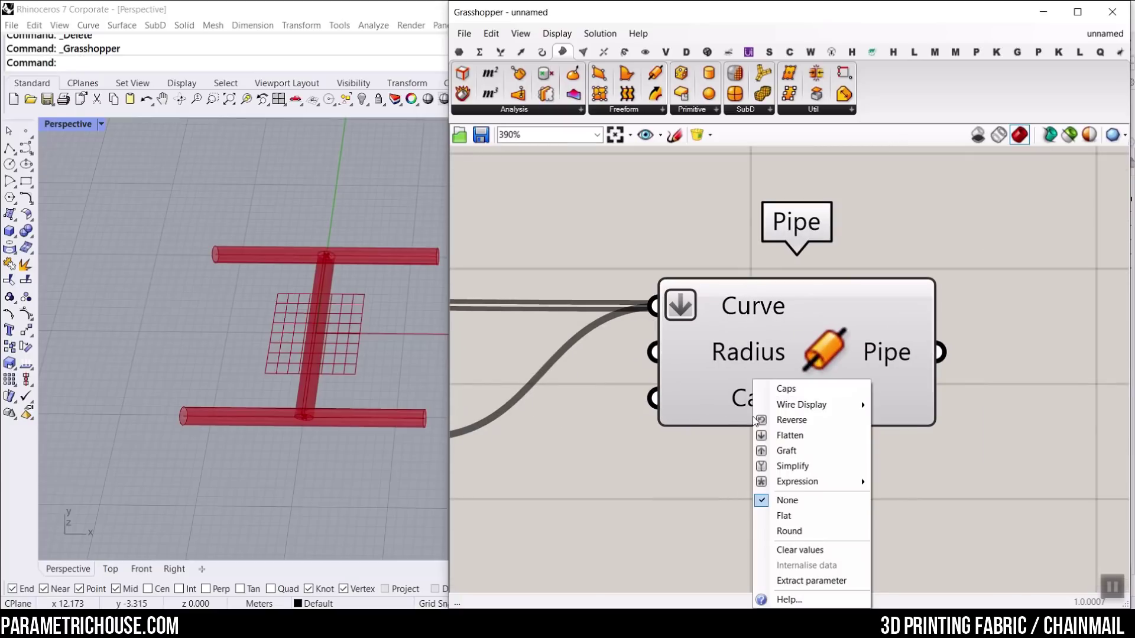
pyautogui.click(789, 522)
pyautogui.scroll(-3, 860, 400)
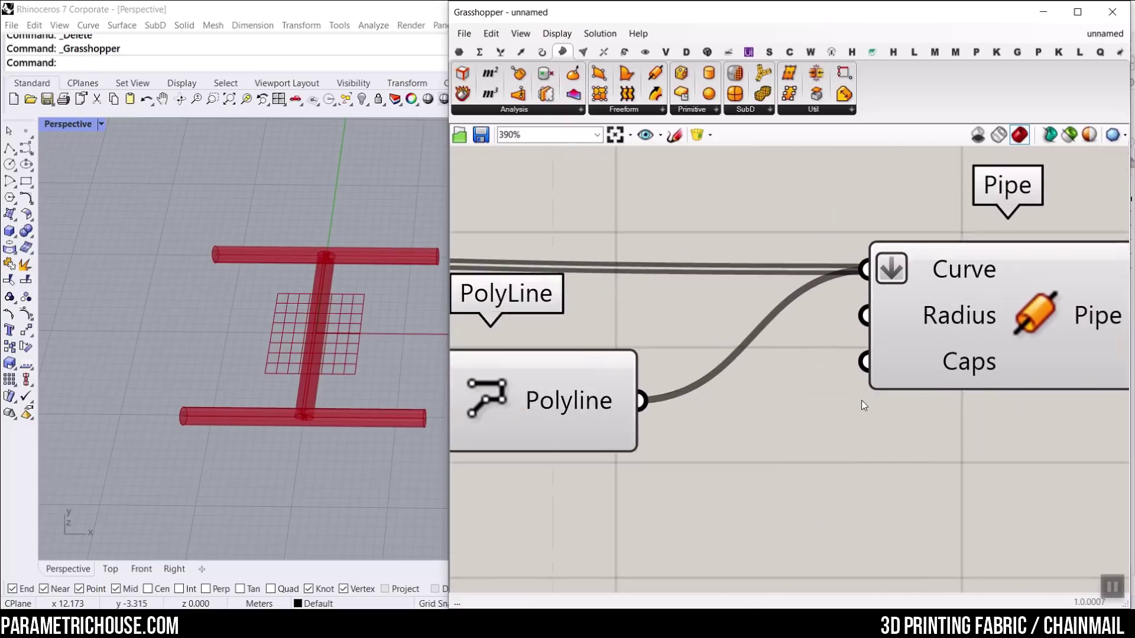
pyautogui.scroll(-5, 238, 356)
pyautogui.moveTo(338, 340); pyautogui.dragTo(305, 340, button='right')
pyautogui.scroll(5, 305, 341)
pyautogui.moveTo(897, 343); pyautogui.dragTo(960, 326, button='right')
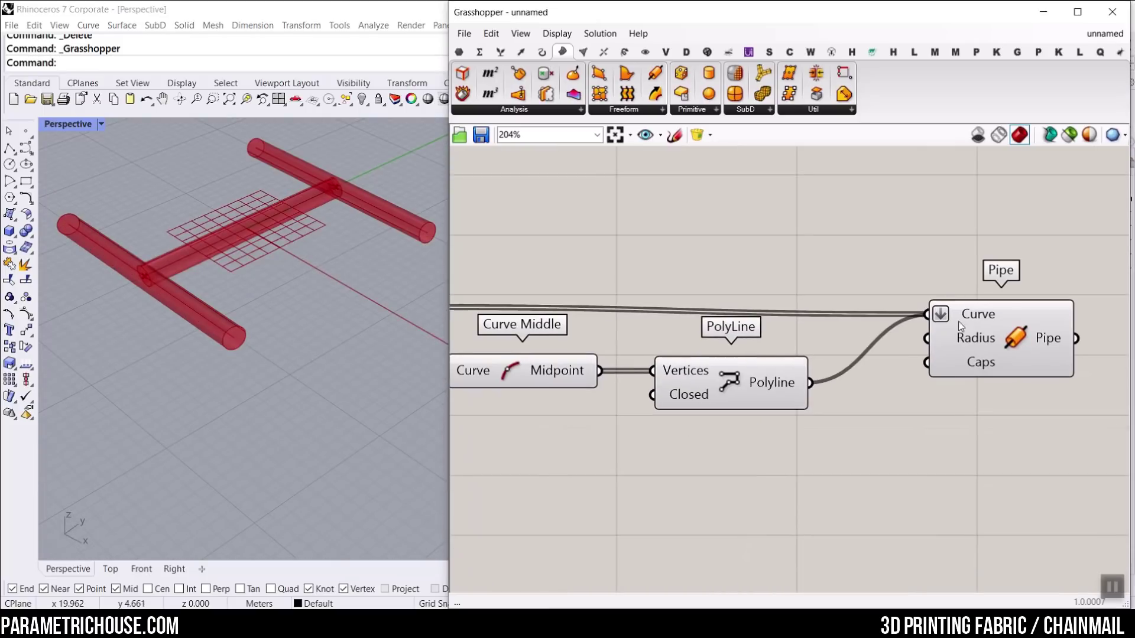
# - Connect the Offset slider to Pipe's Radius input so the same value drives the pipe thickness
pyautogui.scroll(-4, 963, 372)
pyautogui.moveTo(640, 402); pyautogui.dragTo(739, 403, button='right')
pyautogui.scroll(2, 668, 442)
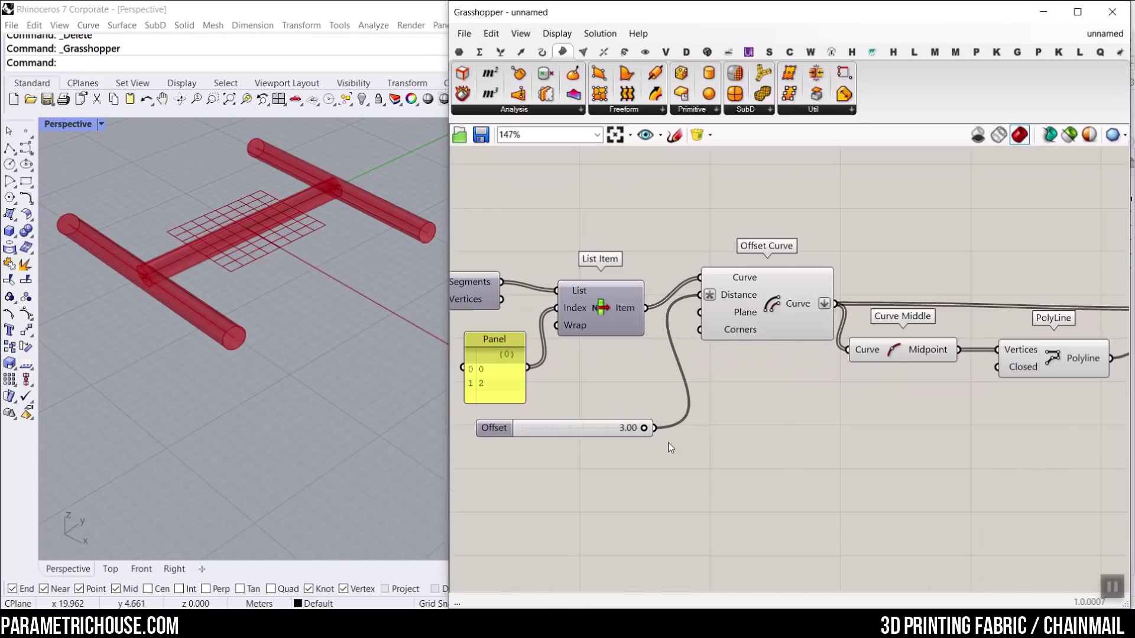
pyautogui.scroll(-5, 663, 428)
pyautogui.moveTo(662, 428); pyautogui.dragTo(984, 462)
pyautogui.scroll(4, 859, 410)
pyautogui.click(975, 375)
pyautogui.scroll(-7, 230, 286)
pyautogui.moveTo(230, 286); pyautogui.dragTo(269, 413, button='right')
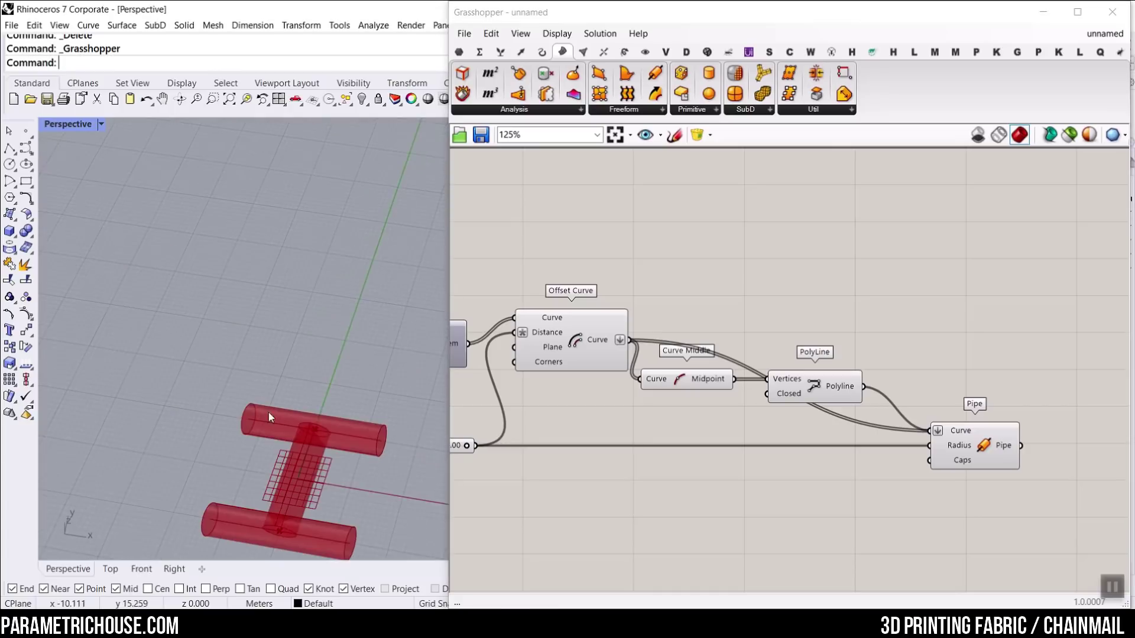
pyautogui.scroll(5, 269, 415)
pyautogui.click(229, 99)
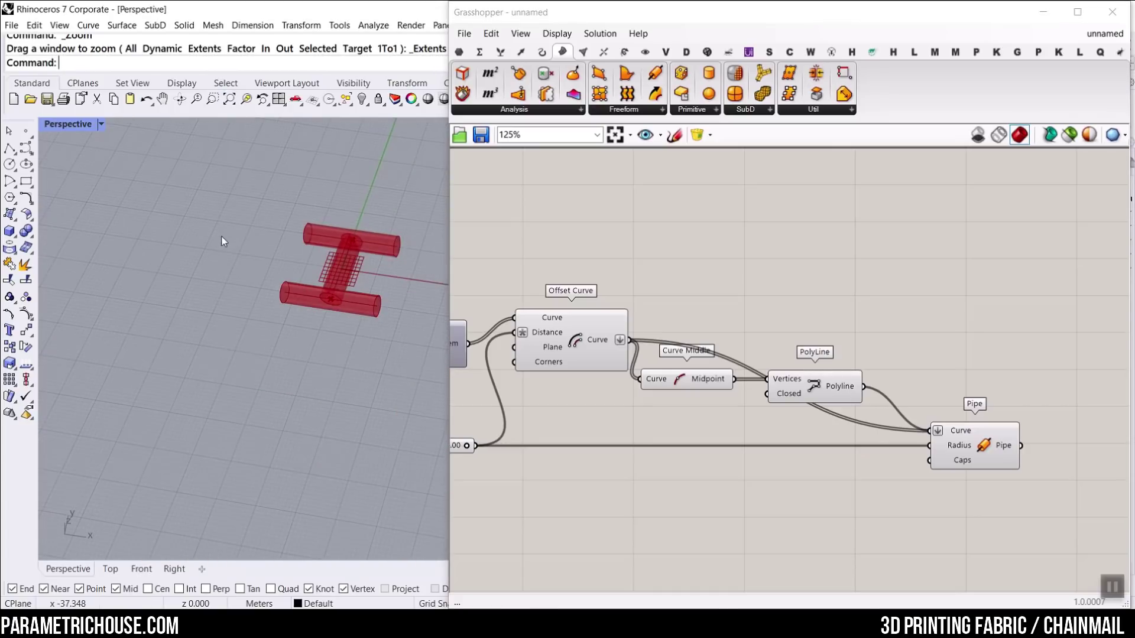
# - Add a Solid Union component and connect Pipe's output to its Breps input
pyautogui.click(787, 336)
pyautogui.scroll(5, 795, 342)
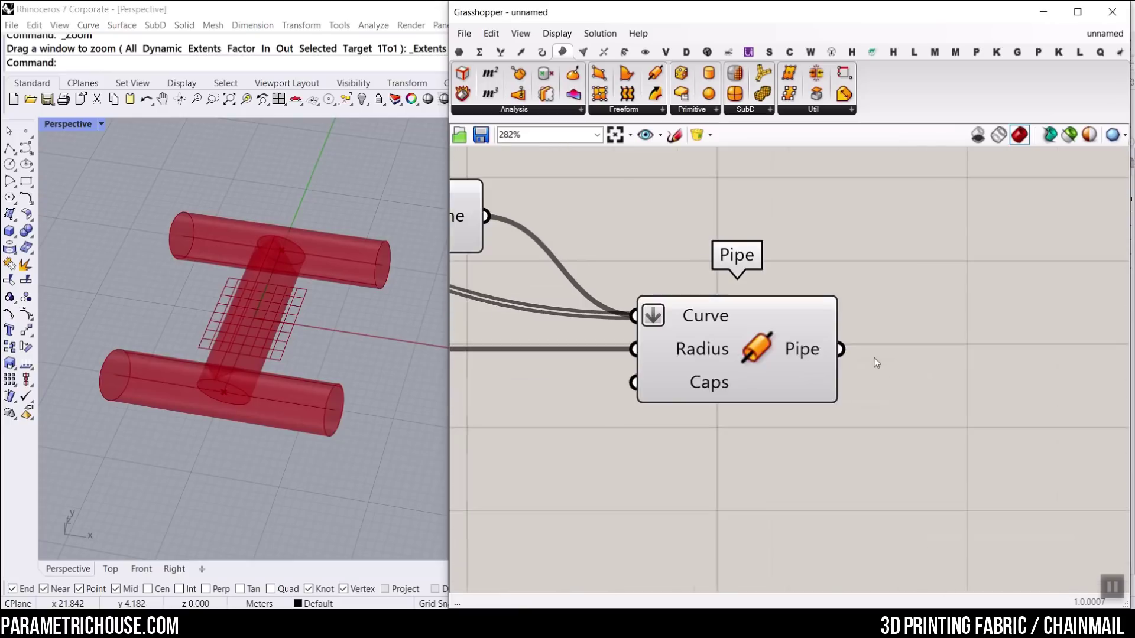
pyautogui.click(604, 53)
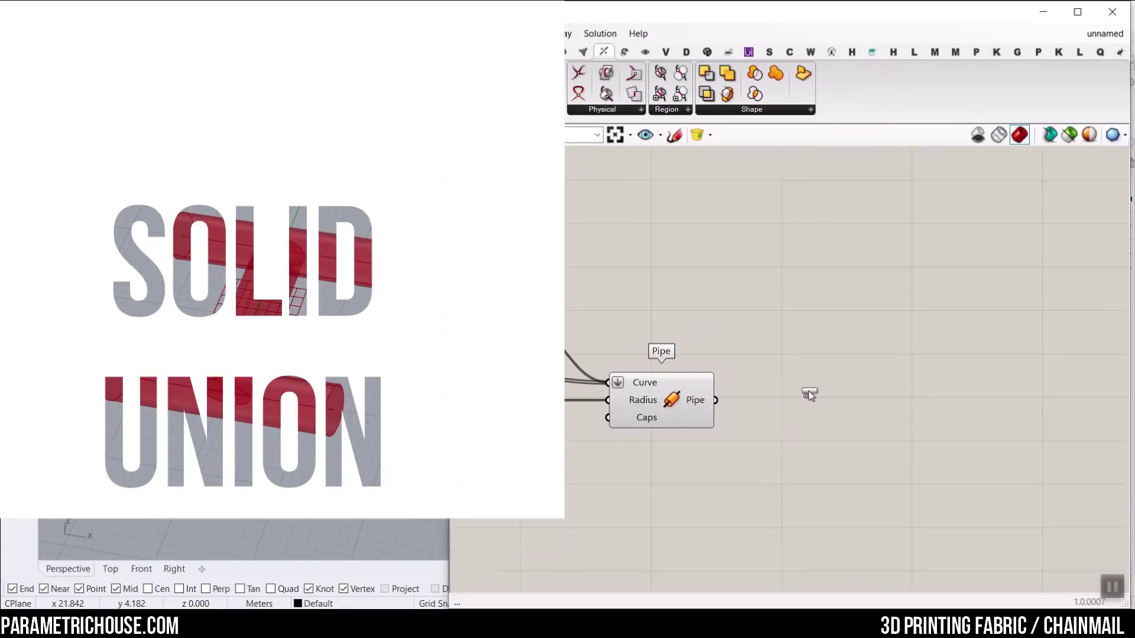
pyautogui.moveTo(808, 392); pyautogui.dragTo(812, 392)
pyautogui.scroll(3, 727, 395)
pyautogui.moveTo(732, 389); pyautogui.dragTo(830, 370)
pyautogui.moveTo(934, 399)
pyautogui.mouseDown()
pyautogui.moveTo(926, 389)
pyautogui.moveTo(939, 394)
pyautogui.mouseUp()
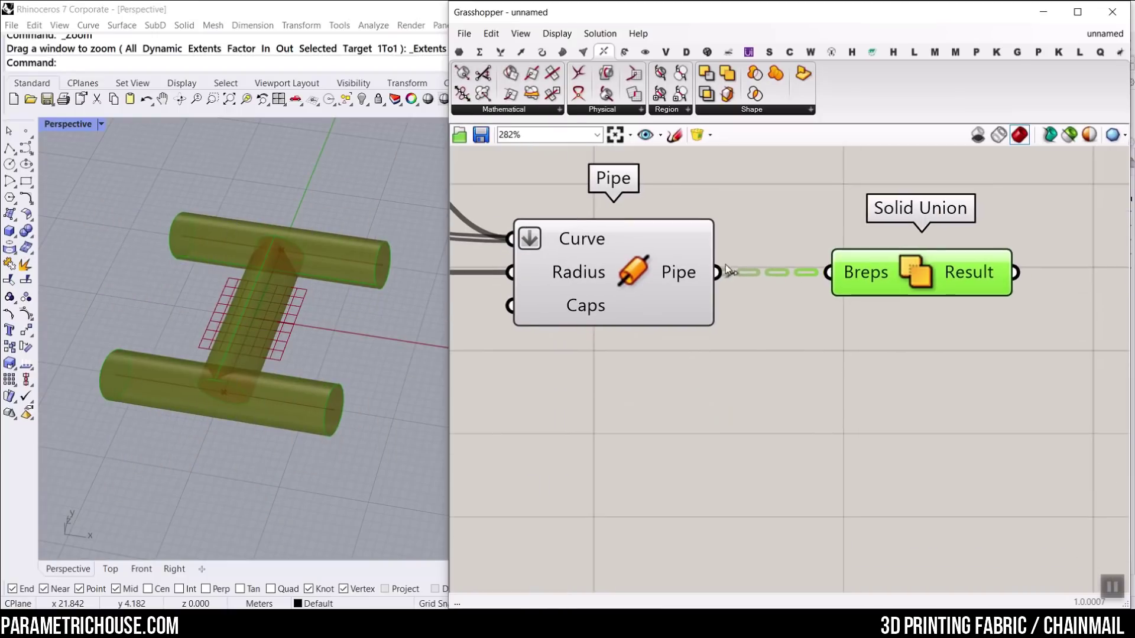
# - Flatten Pipe's output and remove Flatten from Pipe's Curve input
pyautogui.moveTo(676, 371)
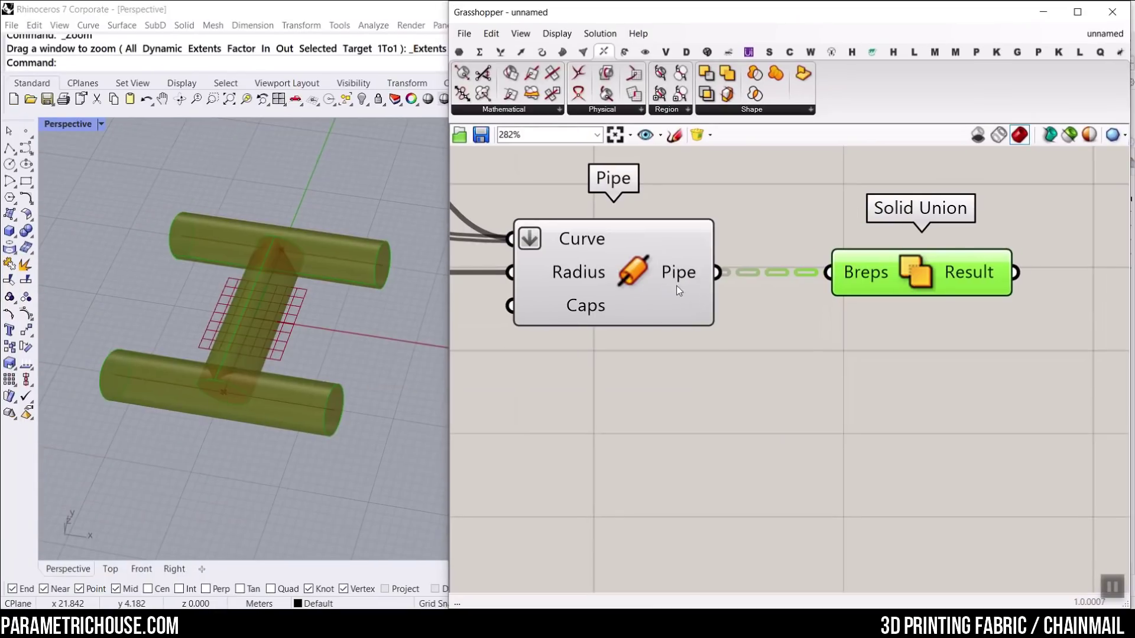
pyautogui.rightClick(715, 271)
pyautogui.click(715, 329)
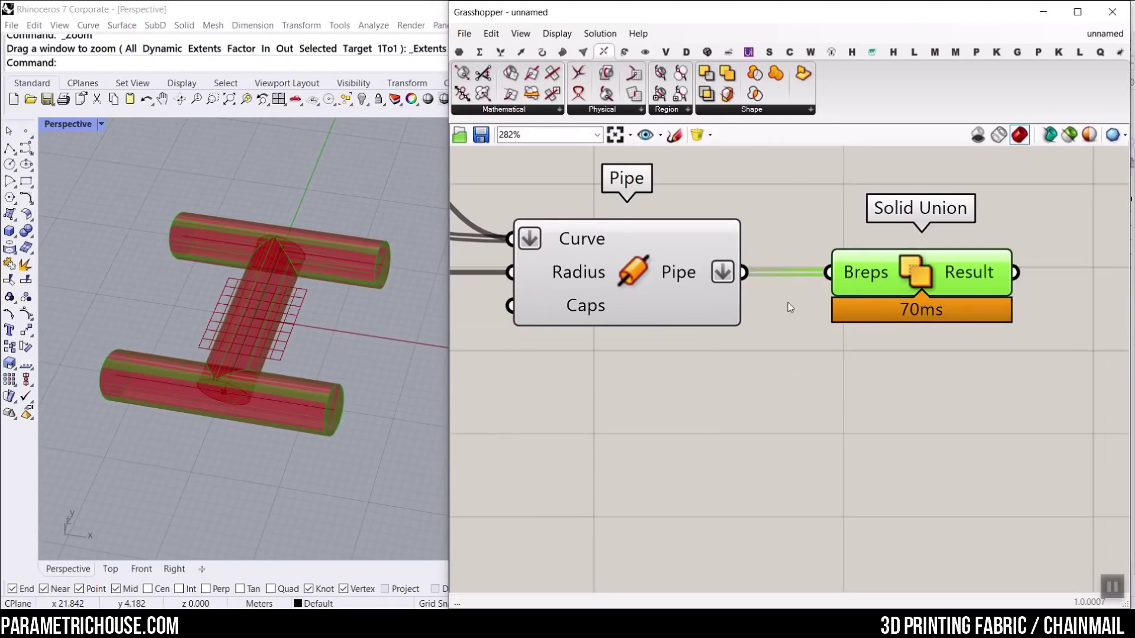
pyautogui.scroll(-4, 790, 306)
pyautogui.scroll(2, 810, 312)
pyautogui.rightClick(737, 277)
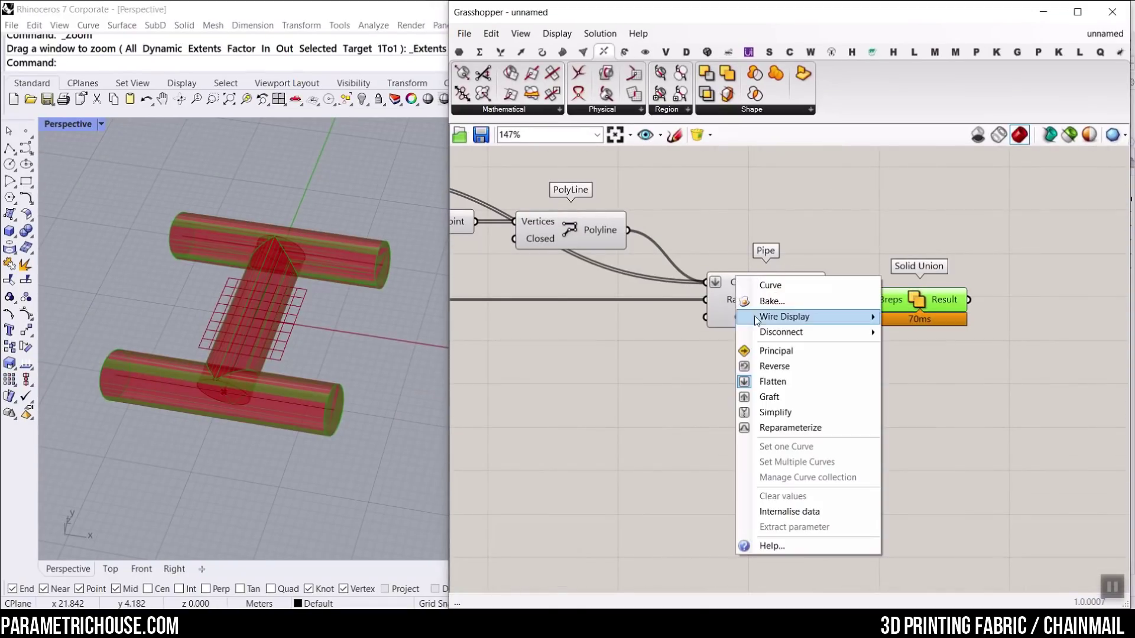
pyautogui.click(780, 382)
pyautogui.scroll(3, 794, 303)
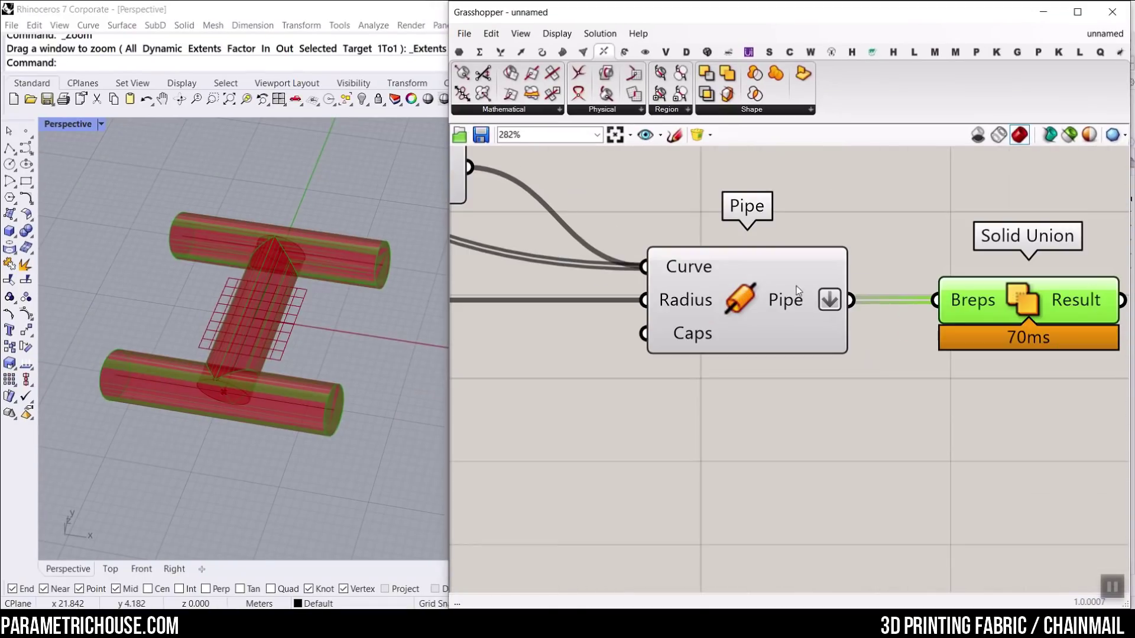
# - Hide the preview of the components upstream of Solid Union, including Pipe
pyautogui.scroll(-7, 846, 345)
pyautogui.moveTo(849, 382); pyautogui.dragTo(560, 256)
pyautogui.rightClick(667, 242)
pyautogui.click(712, 266)
pyautogui.scroll(8, 851, 336)
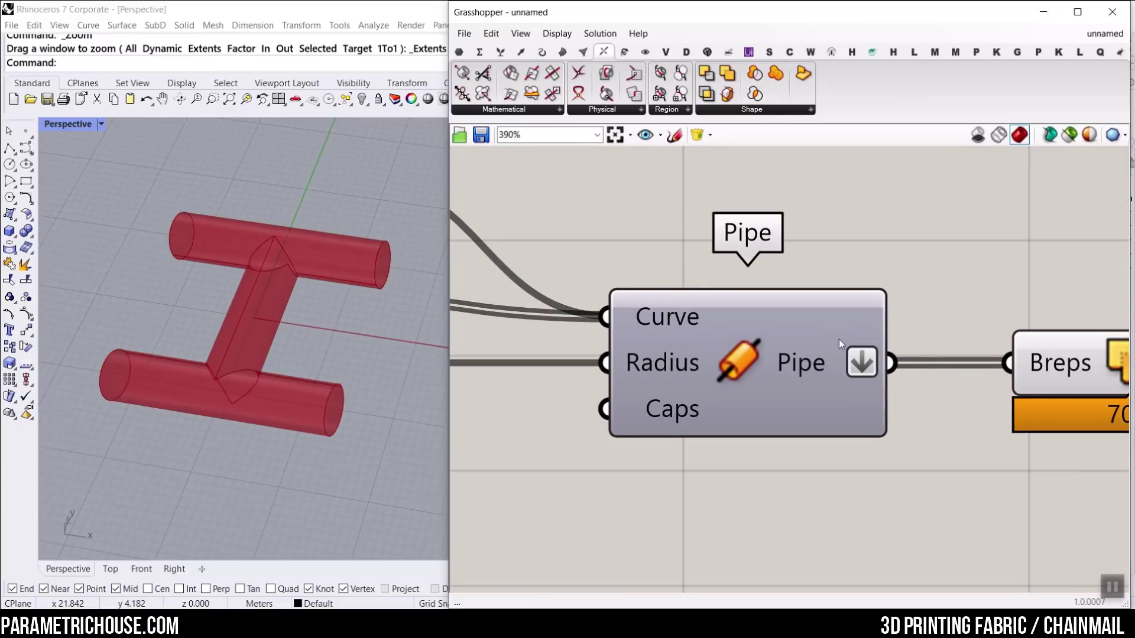
# - Bake Solid Union's Result into Rhino
pyautogui.scroll(-7, 842, 337)
pyautogui.moveTo(846, 337)
pyautogui.scroll(4, 672, 289)
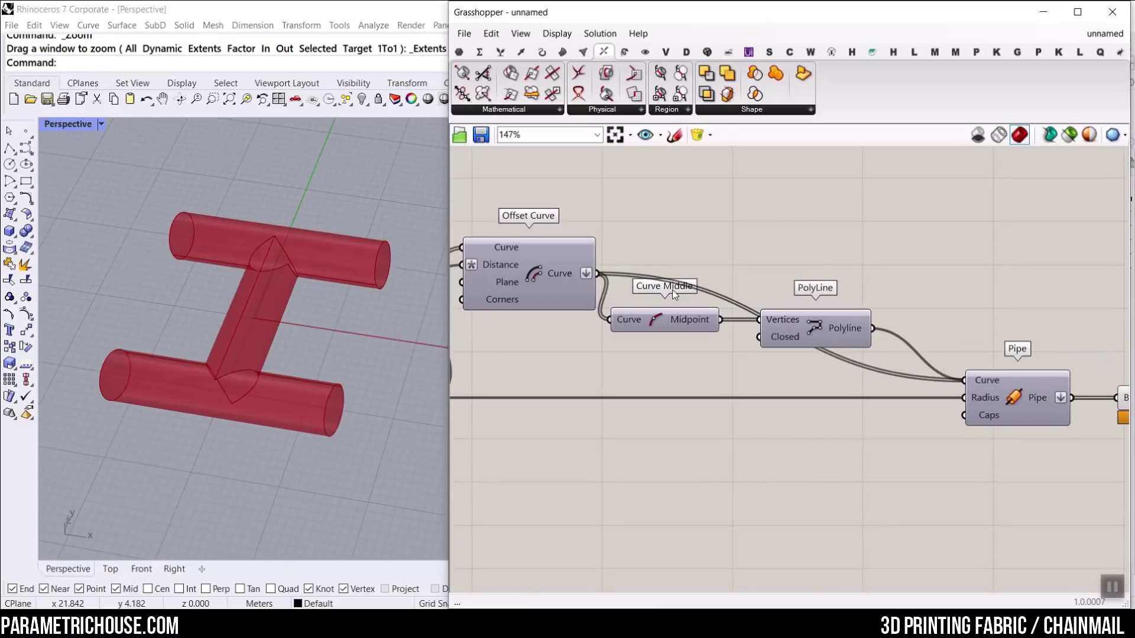
pyautogui.moveTo(844, 323); pyautogui.dragTo(638, 254, button='right')
pyautogui.scroll(-5, 638, 254)
pyautogui.scroll(6, 804, 294)
pyautogui.scroll(3, 777, 299)
pyautogui.rightClick(760, 252)
pyautogui.click(774, 274)
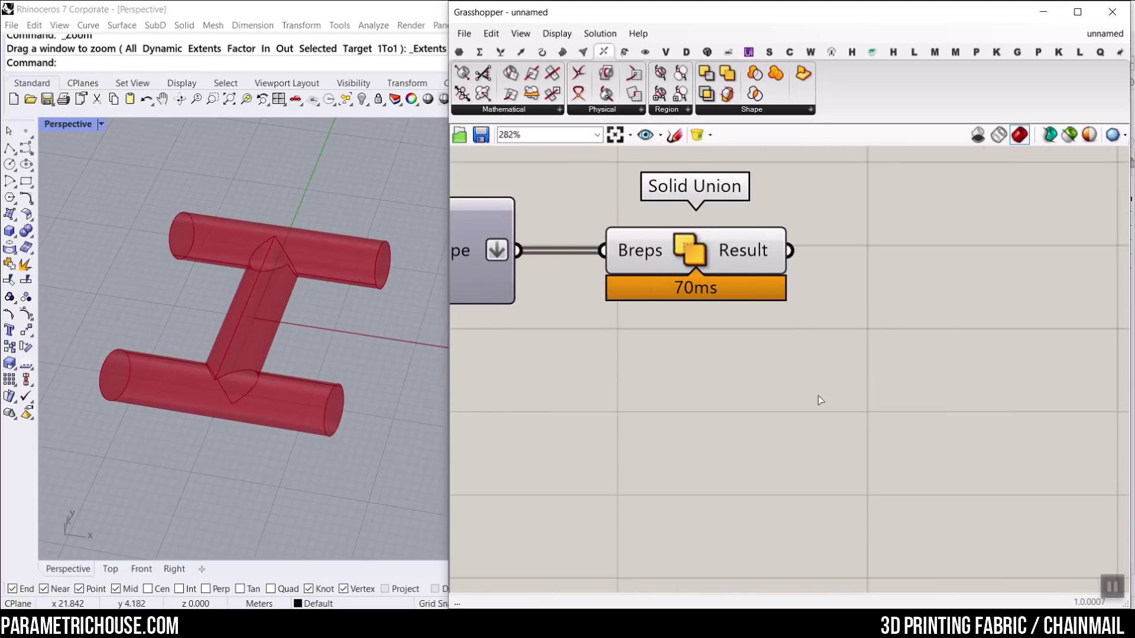
pyautogui.click(802, 410)
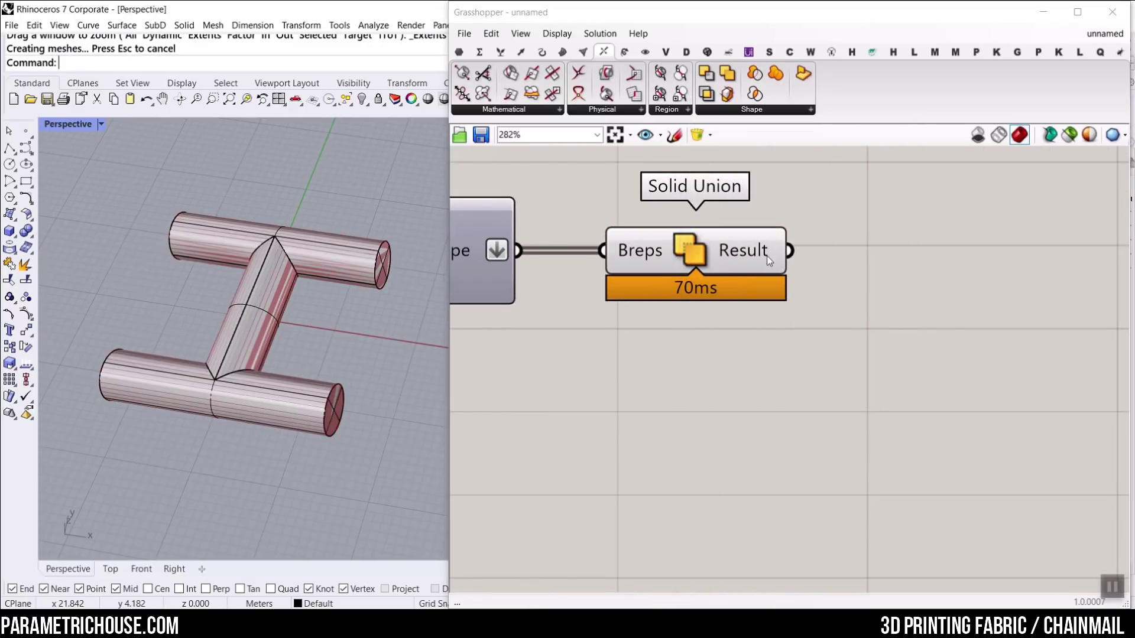
# - Turn Flatten off and back on for Pipe's output to compare the Solid Union input data
pyautogui.moveTo(743, 249)
pyautogui.rightClick(474, 245)
pyautogui.click(499, 320)
pyautogui.moveTo(742, 253)
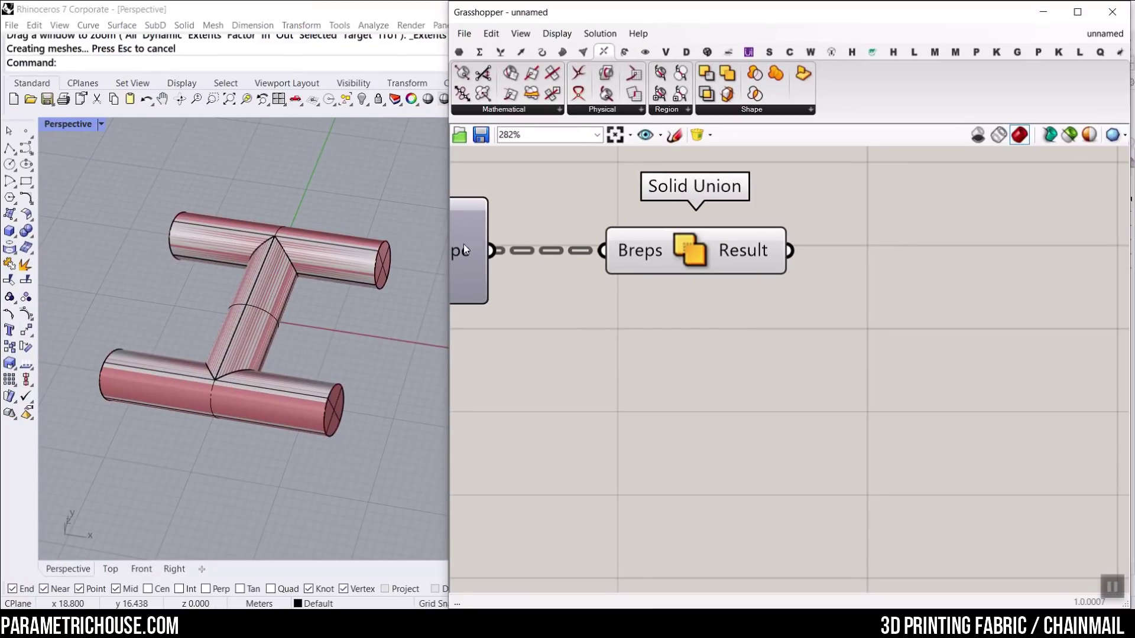
pyautogui.rightClick(463, 244)
pyautogui.click(528, 321)
# - Undo the bake, bake Solid Union's Result once more and undo that bake as well
pyautogui.click(367, 213)
pyautogui.hotkey('ctrl', 'z')
pyautogui.rightClick(756, 271)
pyautogui.click(770, 276)
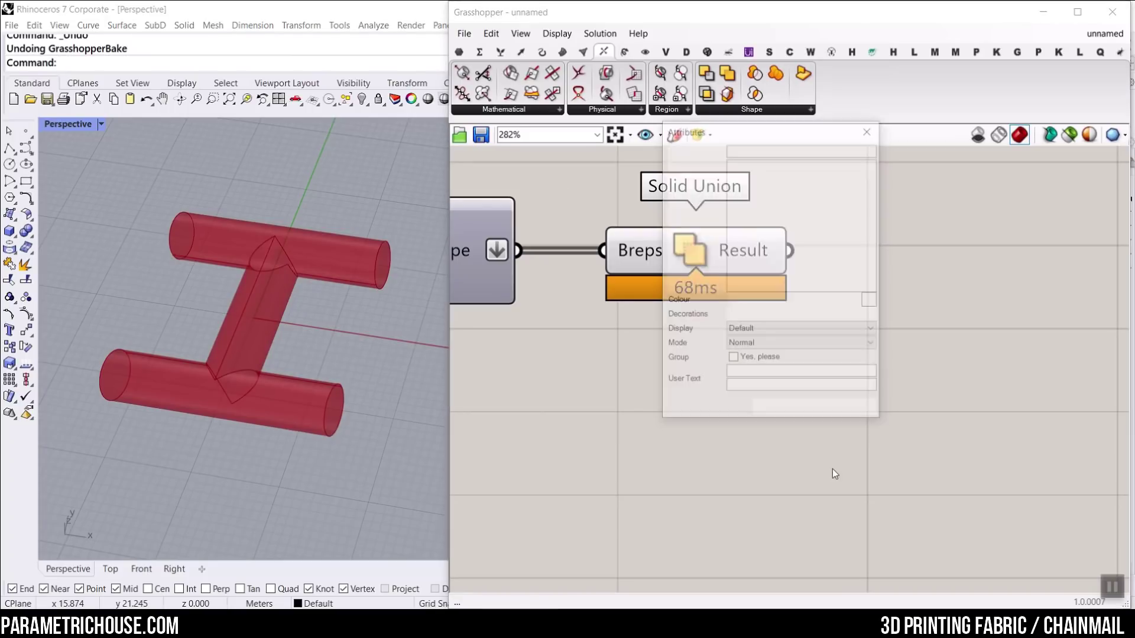
pyautogui.click(787, 408)
pyautogui.moveTo(371, 363)
pyautogui.mouseDown(button='right')
pyautogui.moveTo(279, 333)
pyautogui.moveTo(349, 359)
pyautogui.moveTo(362, 377)
pyautogui.mouseUp(button='right')
pyautogui.hotkey('ctrl', 'z')
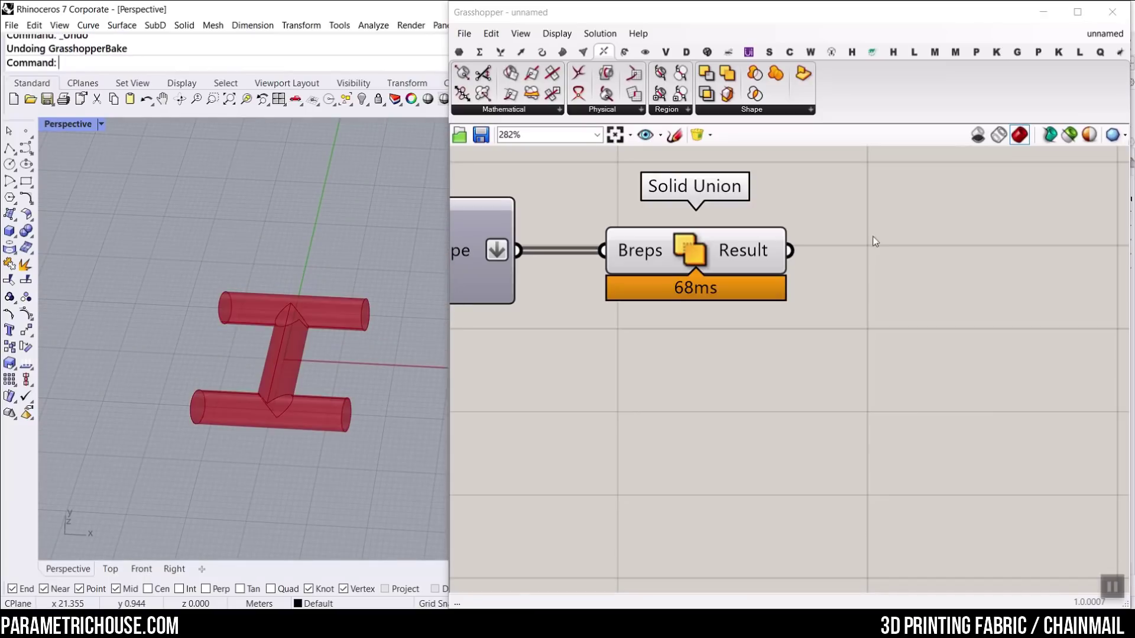
# - Add a Brep | Plane intersection component and connect Solid Union's Result to its Brep input
pyautogui.moveTo(605, 55)
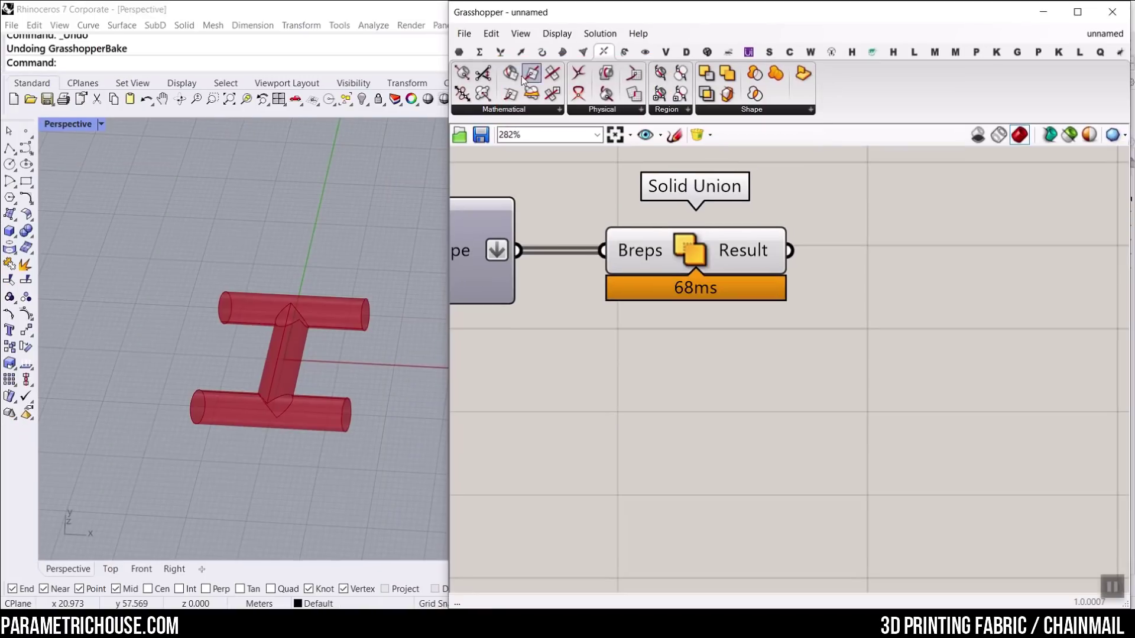
pyautogui.moveTo(511, 72); pyautogui.dragTo(933, 321)
pyautogui.scroll(3, 805, 255)
pyautogui.moveTo(774, 249); pyautogui.dragTo(870, 371)
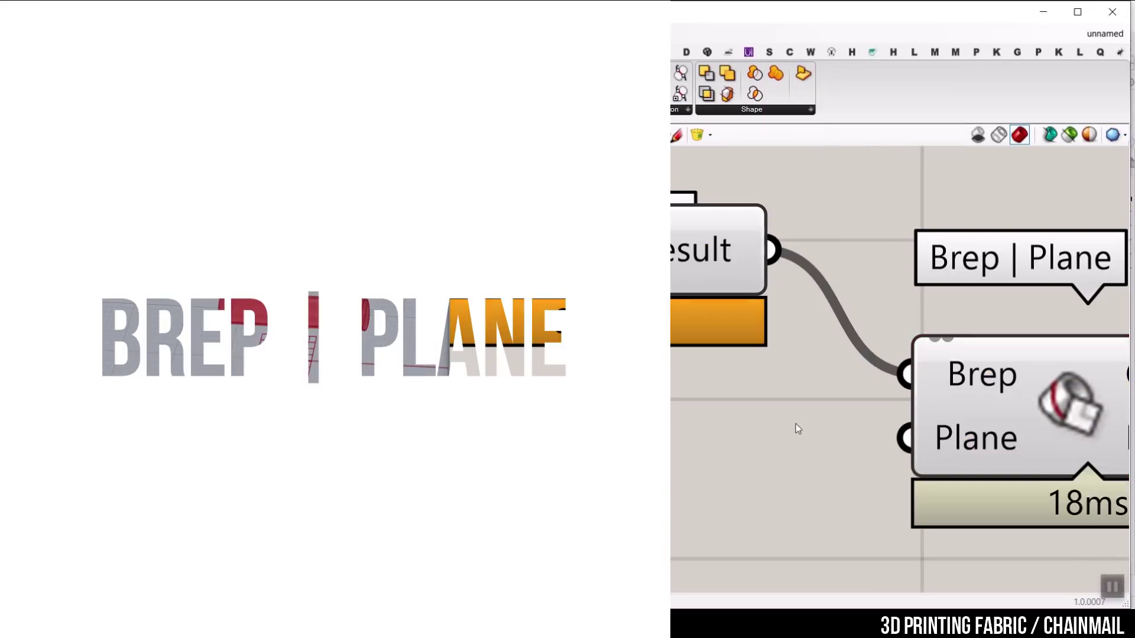
pyautogui.moveTo(795, 423); pyautogui.dragTo(691, 286, button='right')
pyautogui.scroll(-2, 693, 290)
pyautogui.moveTo(798, 304)
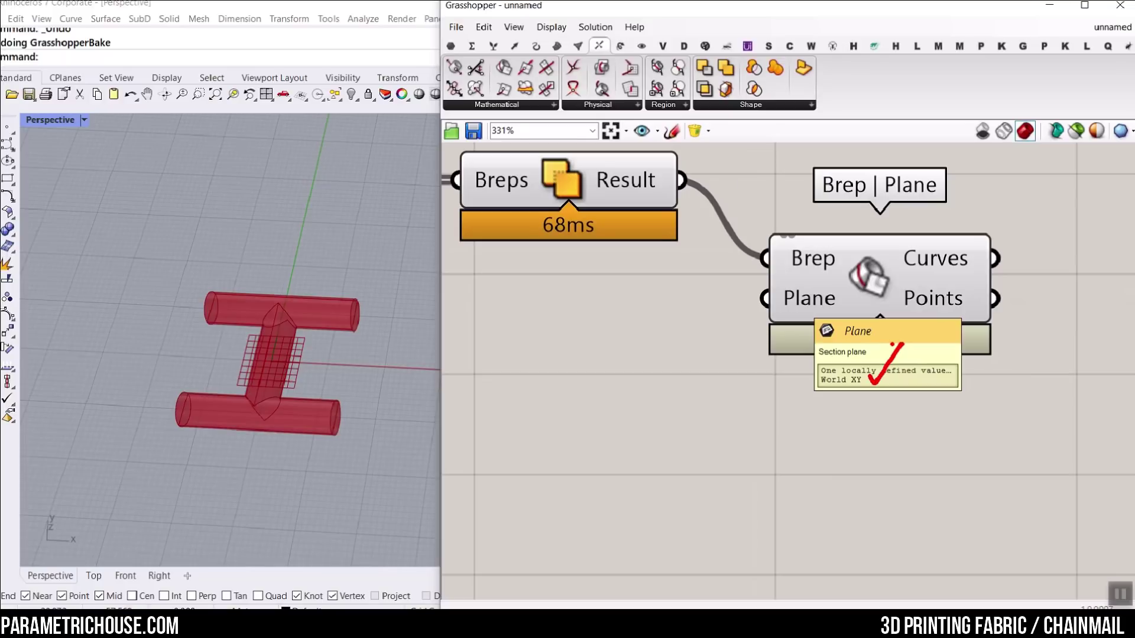
# - Hide the preview of the components up to Solid Union and align Brep | Plane beside it
pyautogui.scroll(-3, 518, 307)
pyautogui.moveTo(581, 240); pyautogui.dragTo(711, 282, button='right')
pyautogui.scroll(-5, 753, 289)
pyautogui.moveTo(758, 235); pyautogui.dragTo(533, 328)
pyautogui.rightClick(568, 223)
pyautogui.click(606, 246)
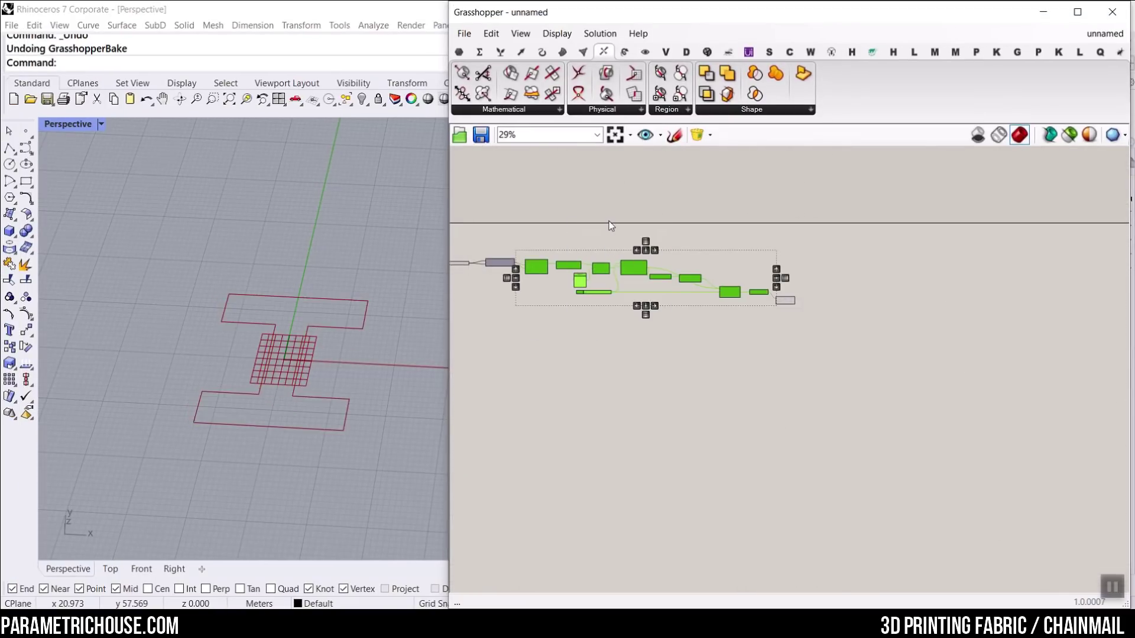
pyautogui.click(609, 221)
pyautogui.scroll(6, 761, 303)
pyautogui.moveTo(726, 289); pyautogui.dragTo(751, 236)
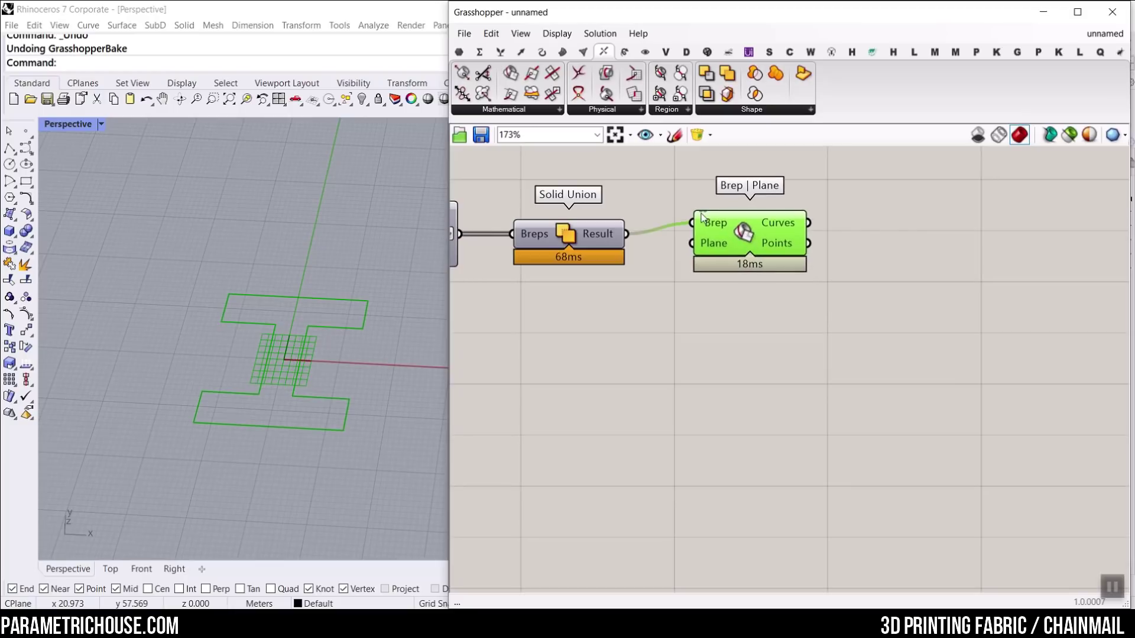
# - Add a Surface parameter and connect the Curves output of Brep | Plane to it
pyautogui.click(459, 52)
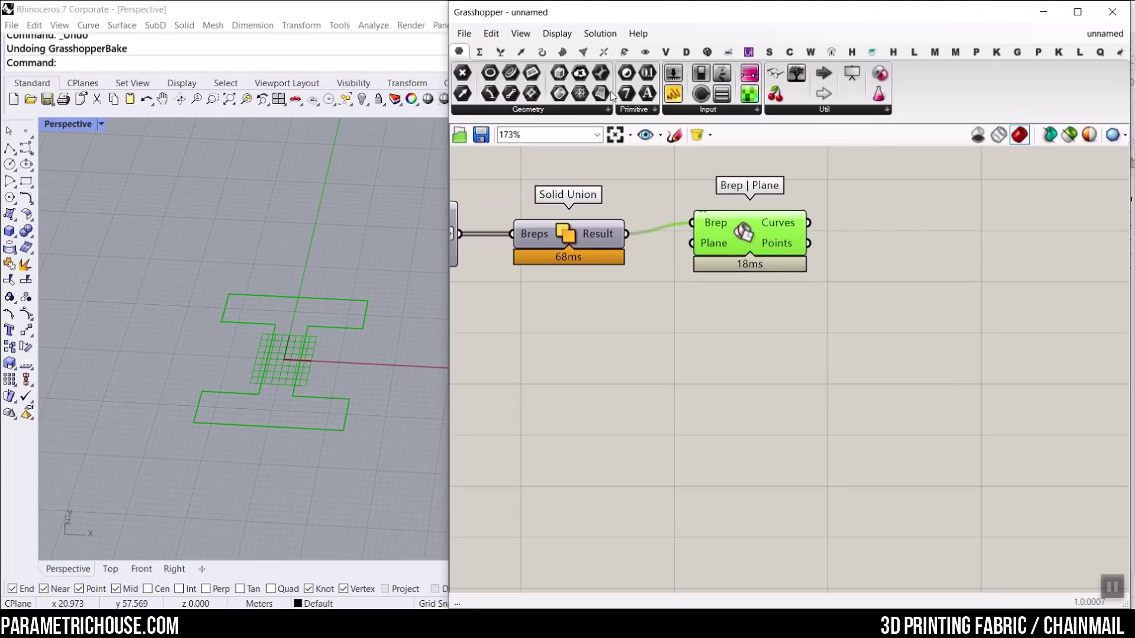
pyautogui.click(873, 220)
pyautogui.scroll(3, 861, 228)
pyautogui.moveTo(760, 218); pyautogui.dragTo(919, 244)
pyautogui.moveTo(854, 276); pyautogui.dragTo(952, 270, button='right')
# - Hide the preview of every component upstream of the Surface parameter, including Brep | Plane
pyautogui.scroll(-10, 952, 268)
pyautogui.moveTo(884, 334); pyautogui.dragTo(576, 220)
pyautogui.rightClick(577, 220)
pyautogui.click(626, 240)
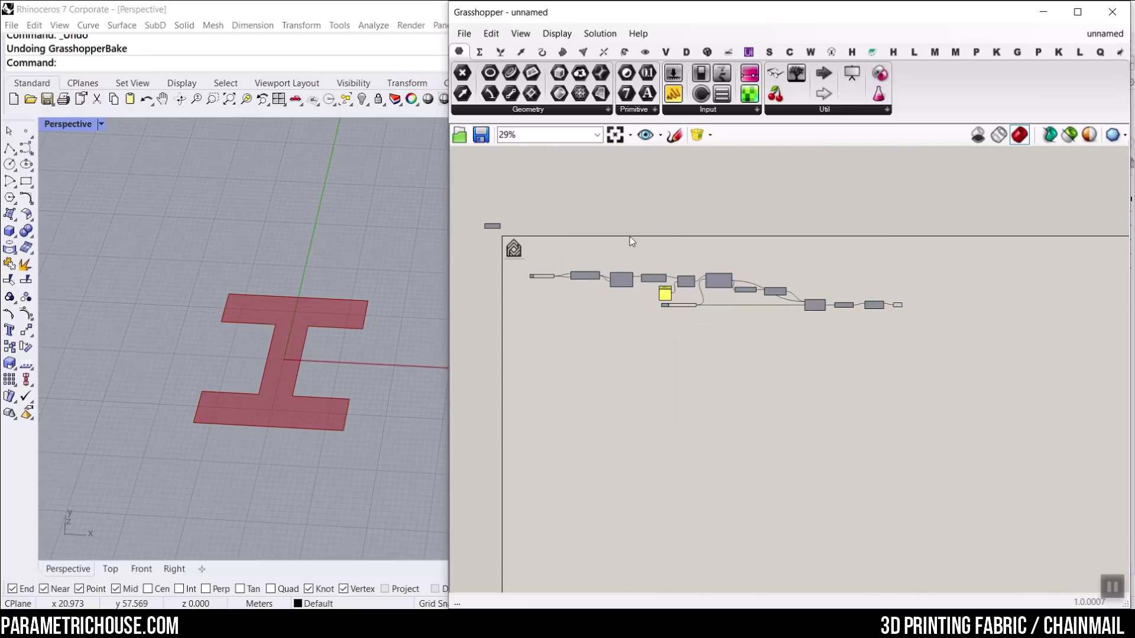
# - Test the module's proportions with its sliders, setting the one feeding Construct Domain to 14.98 and keeping Offset at 3.00
pyautogui.scroll(8, 553, 275)
pyautogui.scroll(1, 485, 265)
pyautogui.moveTo(484, 265)
pyautogui.mouseDown()
pyautogui.moveTo(524, 268)
pyautogui.moveTo(495, 275)
pyautogui.moveTo(502, 268)
pyautogui.mouseUp()
pyautogui.scroll(-6, 768, 302)
pyautogui.scroll(7, 768, 302)
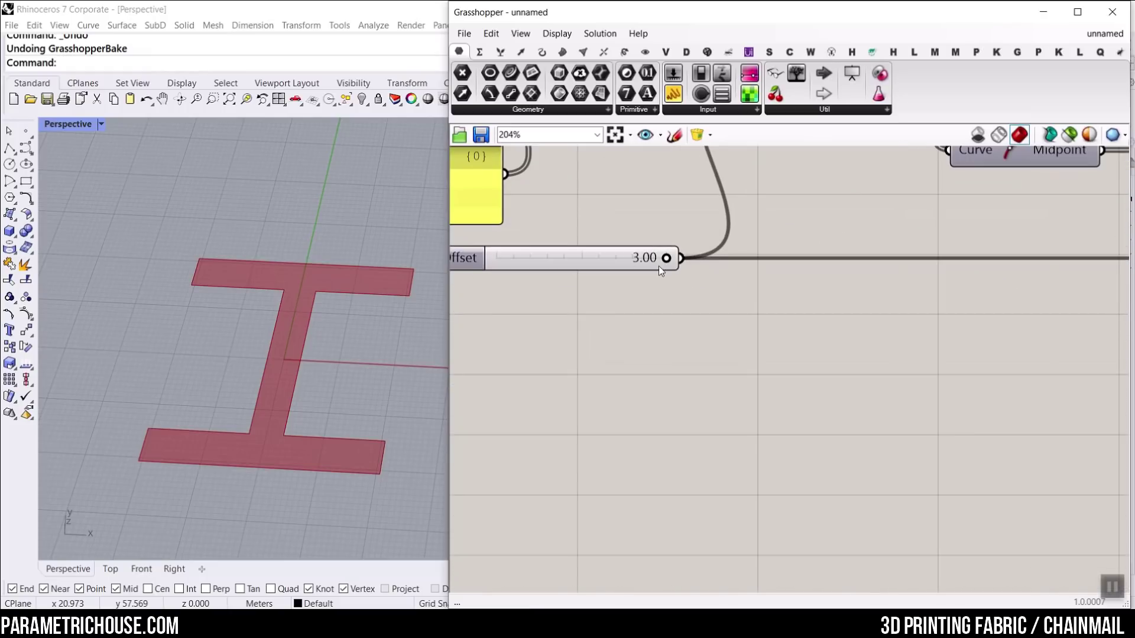
pyautogui.moveTo(664, 259); pyautogui.dragTo(766, 260)
pyautogui.moveTo(624, 362); pyautogui.dragTo(879, 364, button='right')
pyautogui.scroll(-4, 878, 365)
pyautogui.scroll(4, 521, 229)
pyautogui.moveTo(503, 223)
pyautogui.mouseDown()
pyautogui.moveTo(479, 224)
pyautogui.moveTo(492, 223)
pyautogui.mouseUp()
pyautogui.scroll(-8, 711, 314)
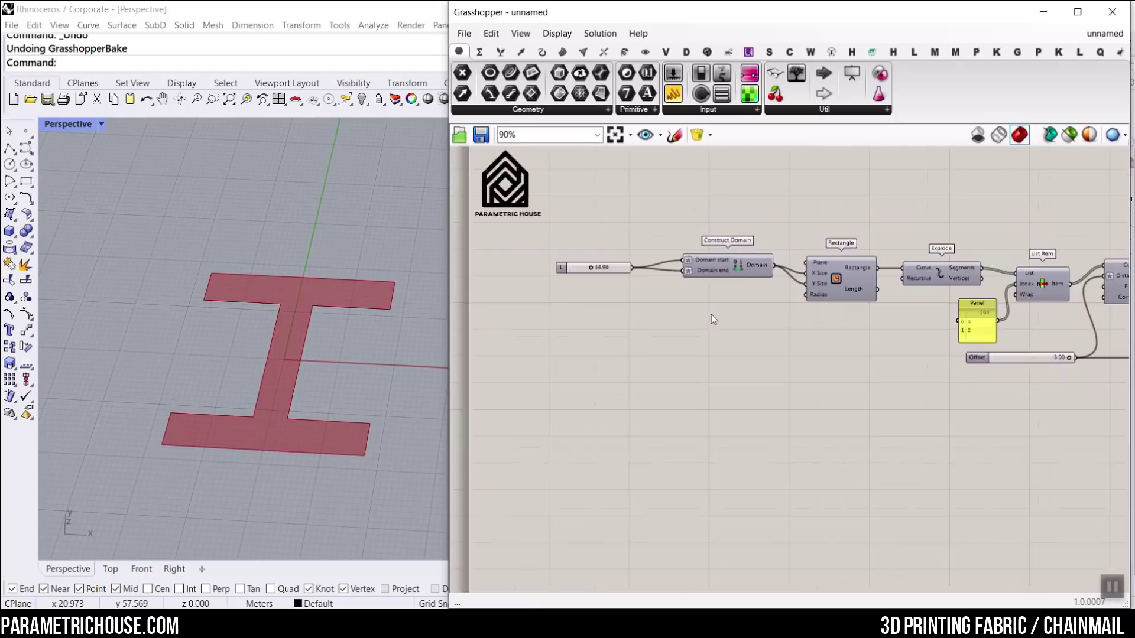
# - Add an Extrude component and connect the Surface parameter to its Base input
pyautogui.scroll(6, 874, 336)
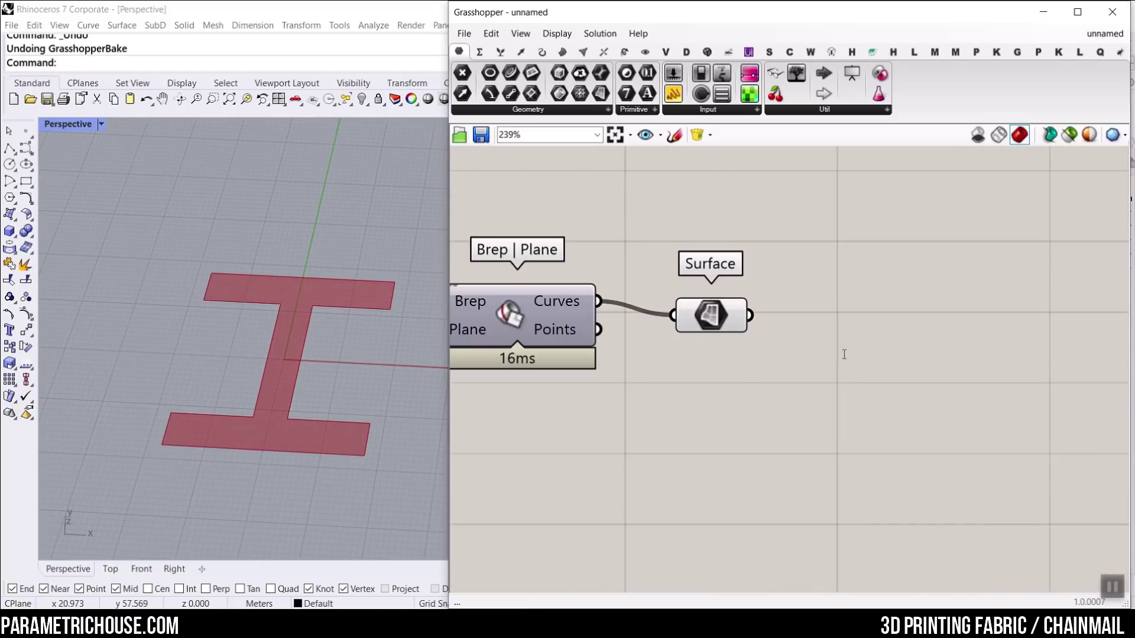
pyautogui.doubleClick(842, 353)
pyautogui.write('extrude')
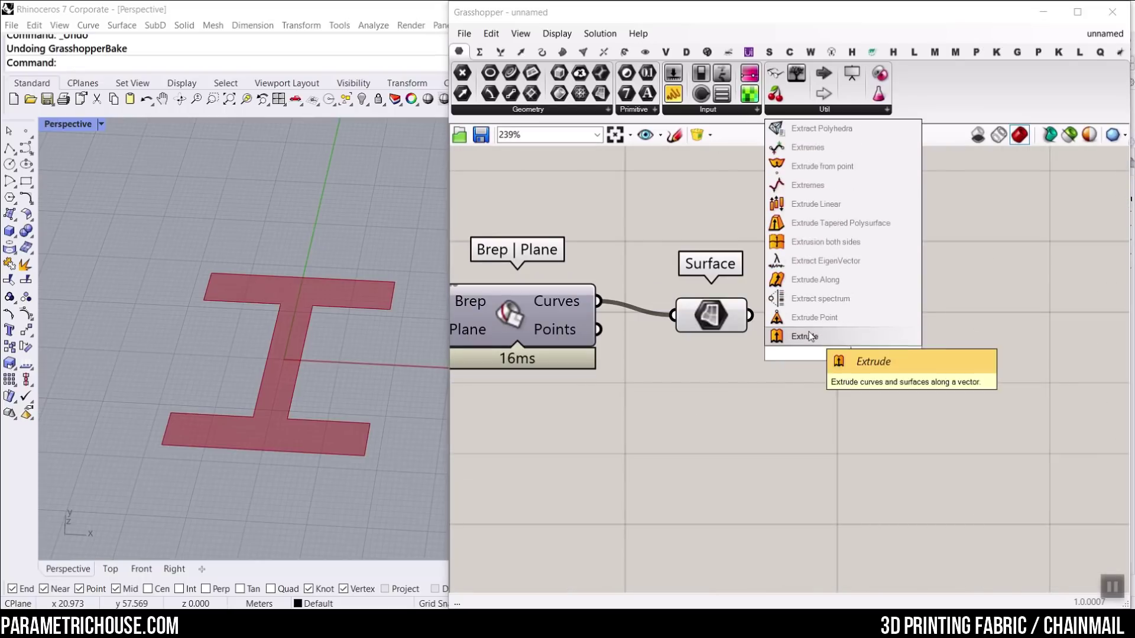
pyautogui.press('Return')
pyautogui.moveTo(853, 374); pyautogui.dragTo(979, 394)
pyautogui.moveTo(866, 359); pyautogui.dragTo(751, 316)
# - Add a Unit Z component and connect its Unit vector output to Extrude's Direction input
pyautogui.doubleClick(766, 419)
pyautogui.write('z')
pyautogui.click(743, 403)
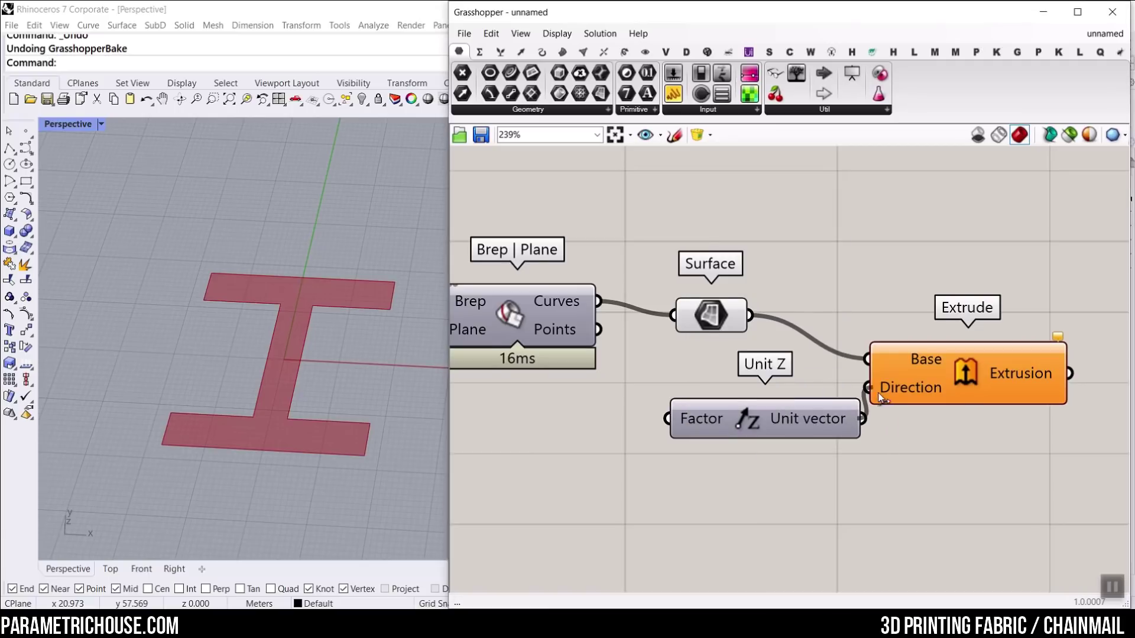
pyautogui.moveTo(879, 395); pyautogui.dragTo(878, 393)
pyautogui.moveTo(797, 428); pyautogui.dragTo(871, 376, button='right')
pyautogui.scroll(-2, 870, 376)
pyautogui.moveTo(841, 377); pyautogui.dragTo(818, 406)
pyautogui.moveTo(708, 405); pyautogui.dragTo(790, 401, button='right')
pyautogui.click(685, 404)
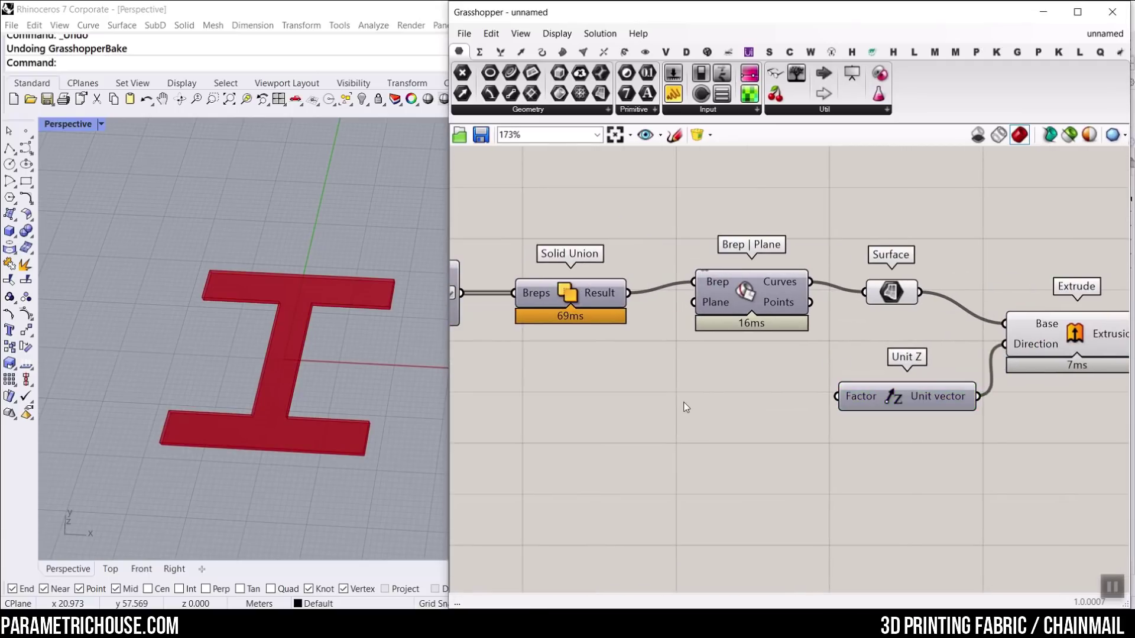
# - Add a number slider with the value 0.10 near Unit Z and name it Thickness
pyautogui.doubleClick(685, 408)
pyautogui.write('0.1.')
pyautogui.press('Return')
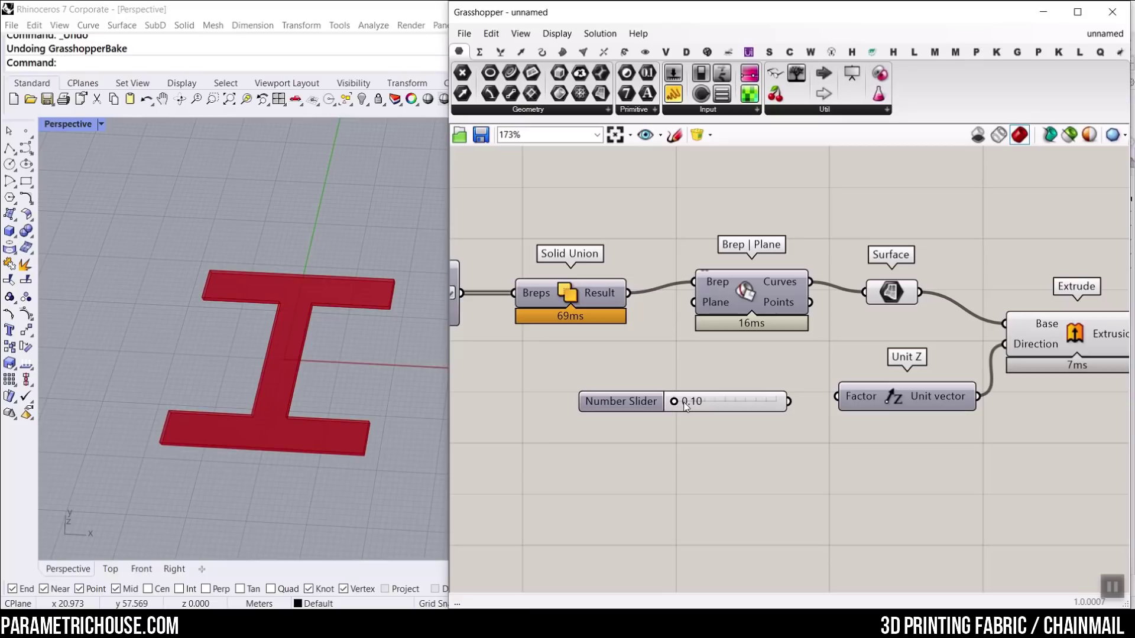
pyautogui.rightClick(684, 402)
pyautogui.moveTo(771, 411); pyautogui.dragTo(666, 415)
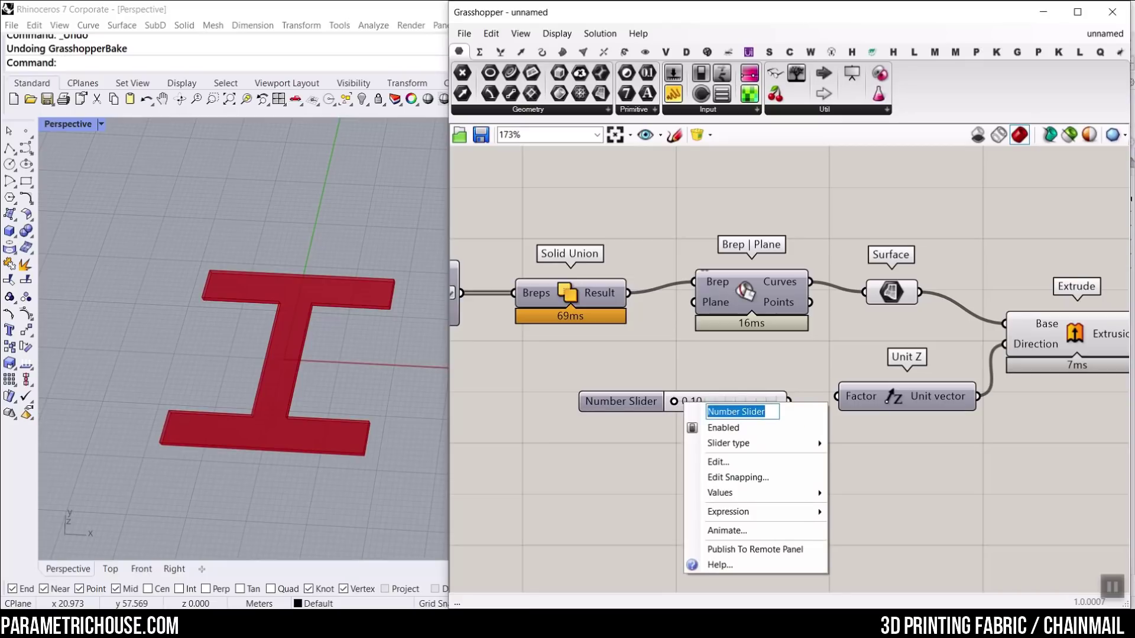
pyautogui.write('Thcikn')
pyautogui.press('BackSpace')
pyautogui.press('BackSpace')
pyautogui.press('BackSpace')
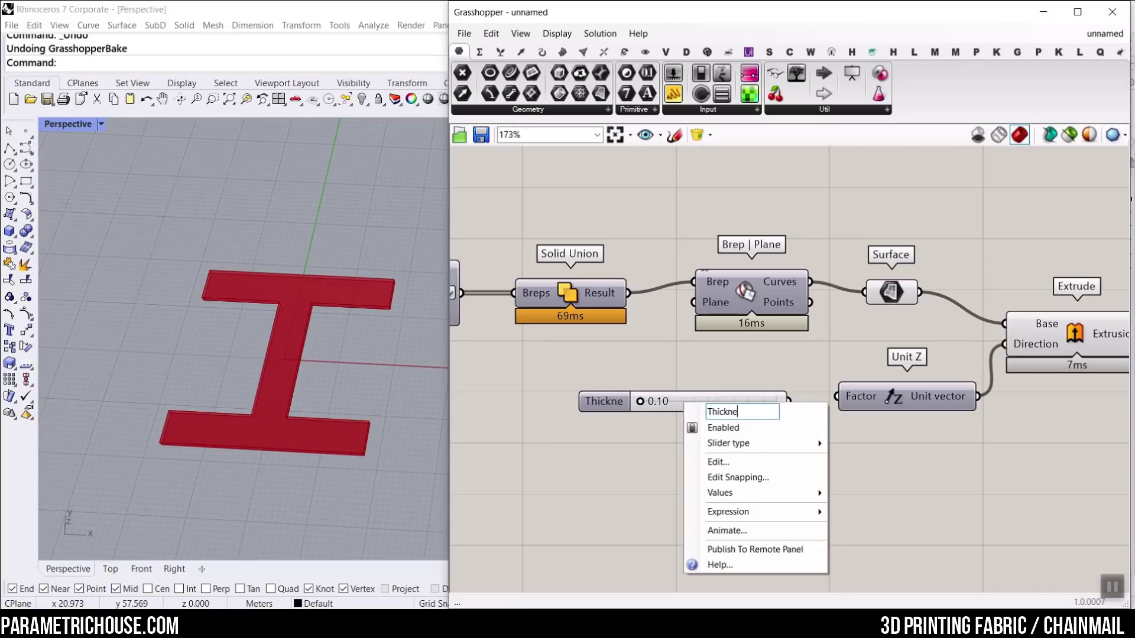
pyautogui.click(656, 381)
# - Connect the Thickness slider to Unit Z's Factor input and raise the thickness to about 2.09
pyautogui.scroll(-6, 630, 380)
pyautogui.moveTo(591, 402); pyautogui.dragTo(981, 443, button='right')
pyautogui.scroll(7, 631, 379)
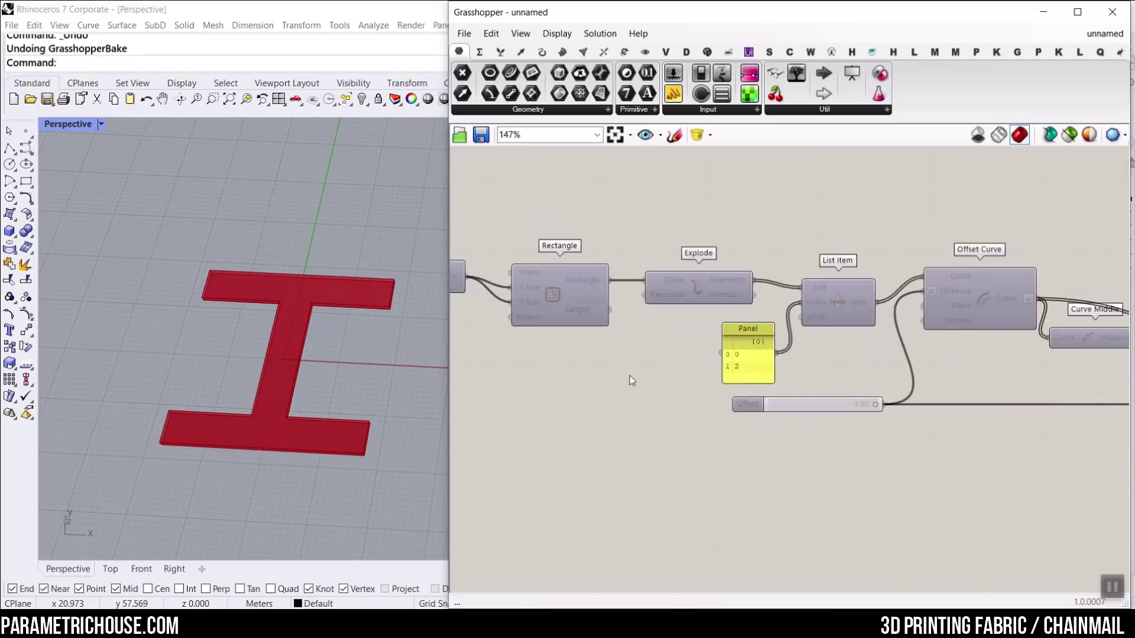
pyautogui.scroll(-5, 760, 399)
pyautogui.moveTo(497, 367); pyautogui.dragTo(684, 366, button='right')
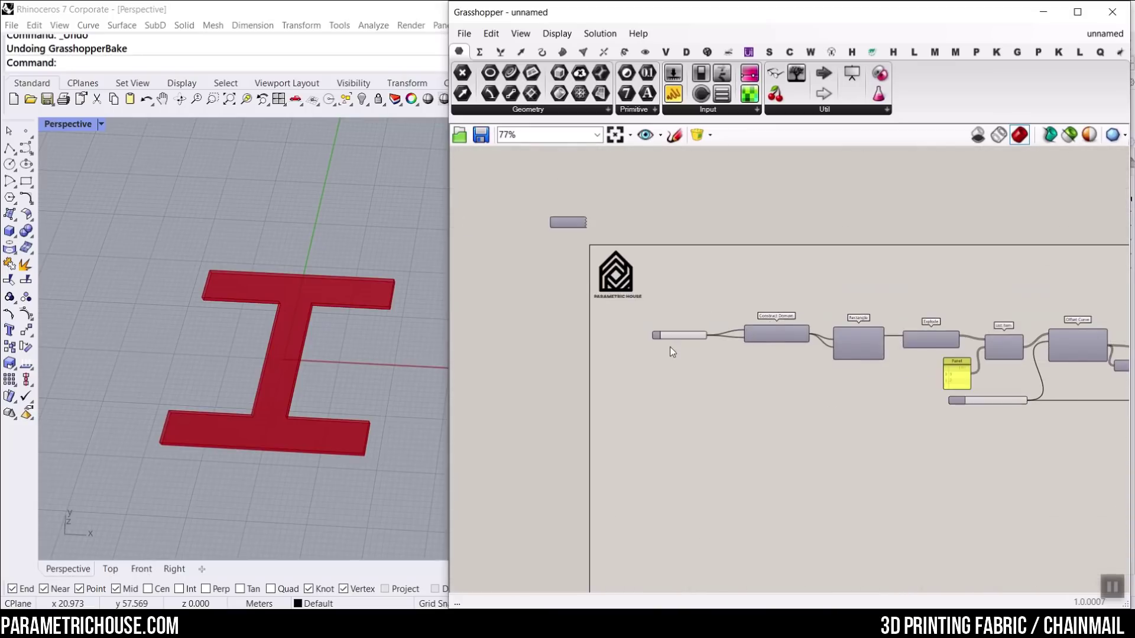
pyautogui.scroll(7, 665, 343)
pyautogui.scroll(-8, 636, 330)
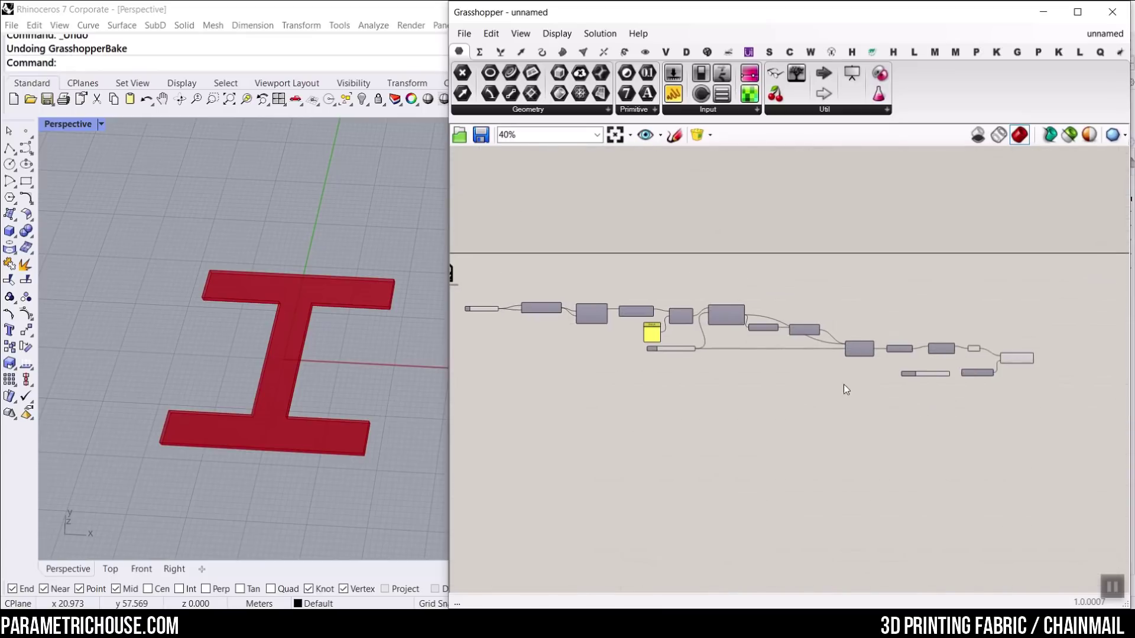
pyautogui.scroll(8, 845, 373)
pyautogui.moveTo(834, 375); pyautogui.dragTo(853, 360)
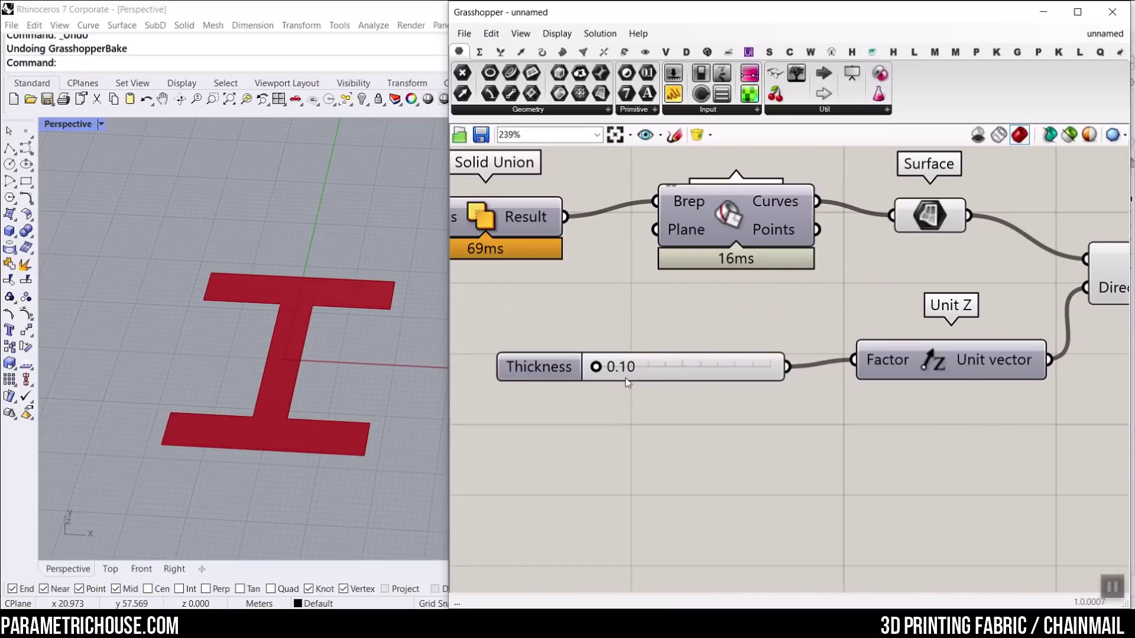
pyautogui.moveTo(595, 366); pyautogui.dragTo(705, 367)
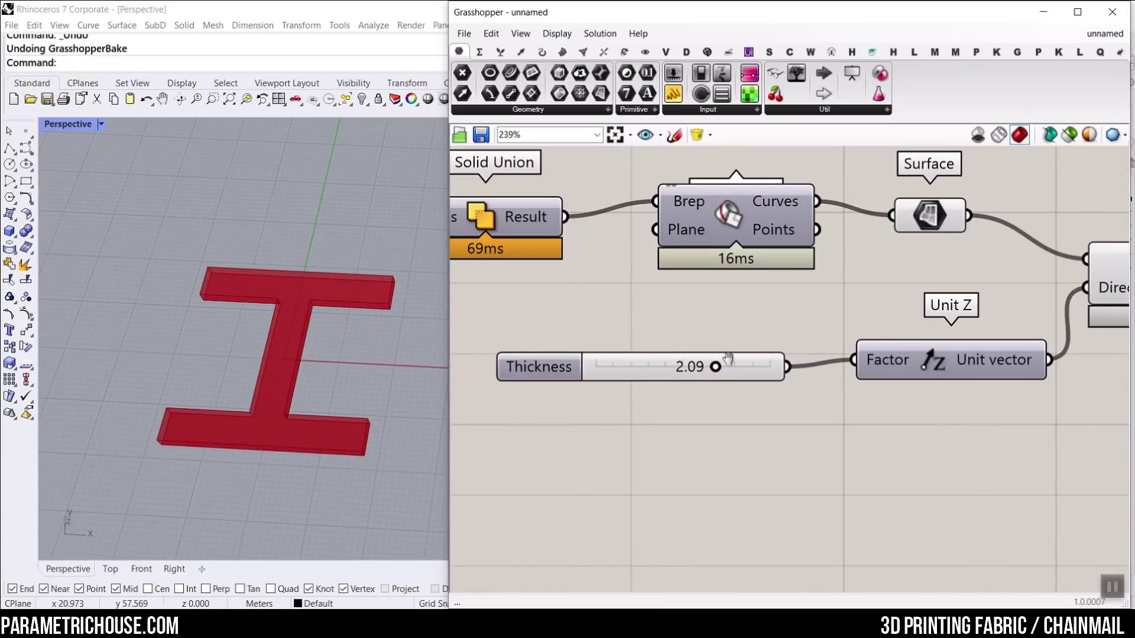
# - Add a Move component, connecting Extrude's Extrusion output to its Geometry input and Unit Z's Unit vector to its Motion input
pyautogui.scroll(-6, 769, 343)
pyautogui.scroll(5, 821, 314)
pyautogui.doubleClick(825, 318)
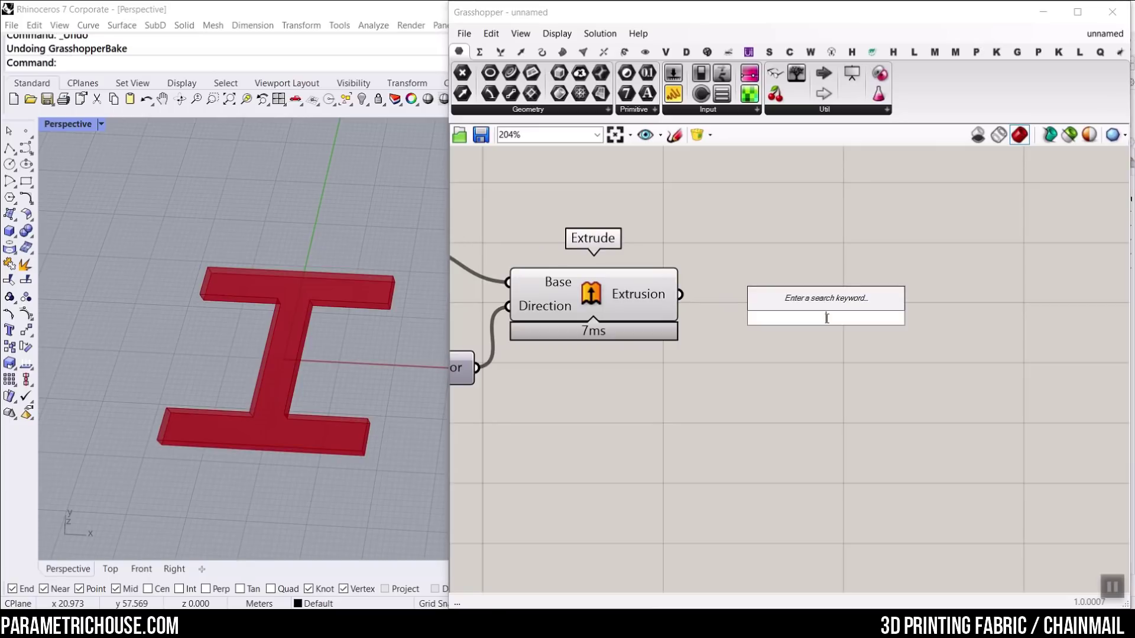
pyautogui.write('me')
pyautogui.click(819, 343)
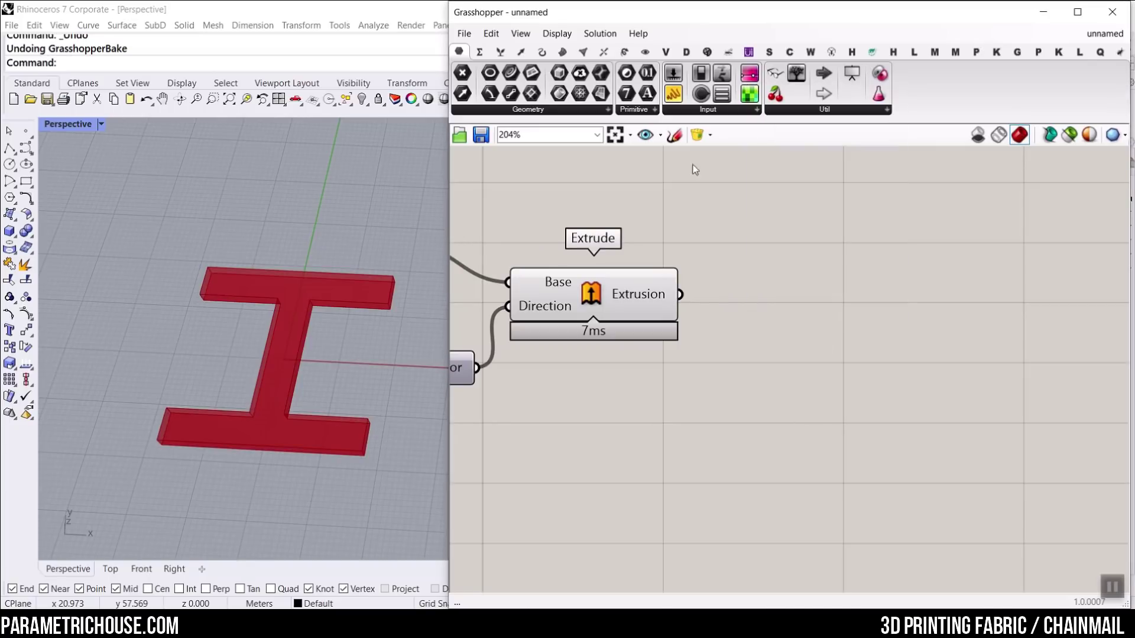
pyautogui.click(627, 53)
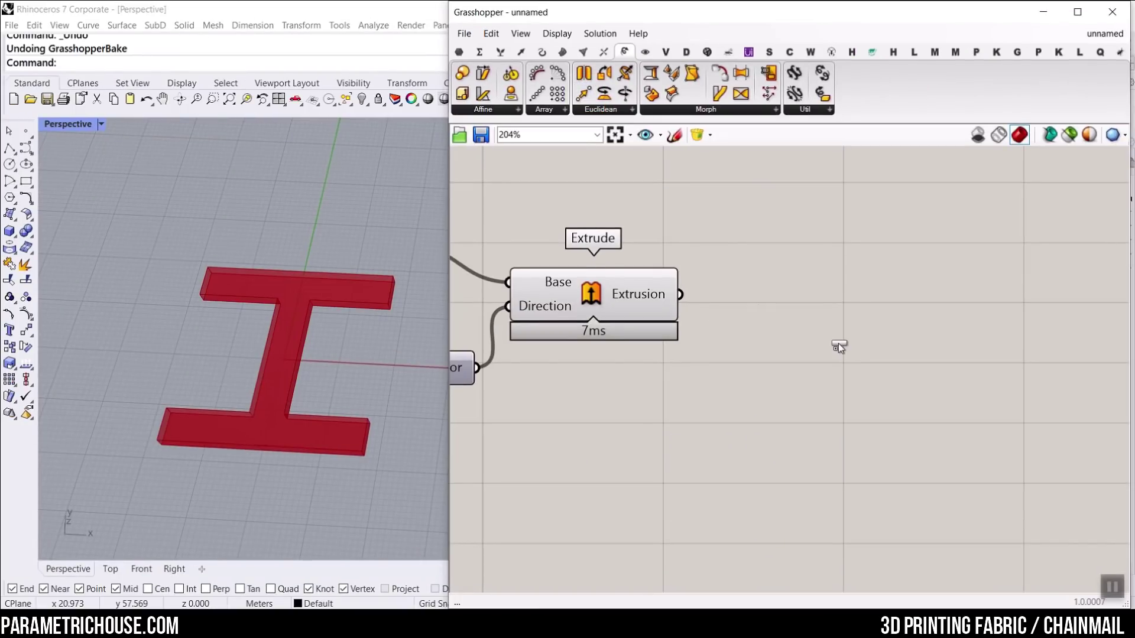
pyautogui.moveTo(839, 347); pyautogui.dragTo(838, 346)
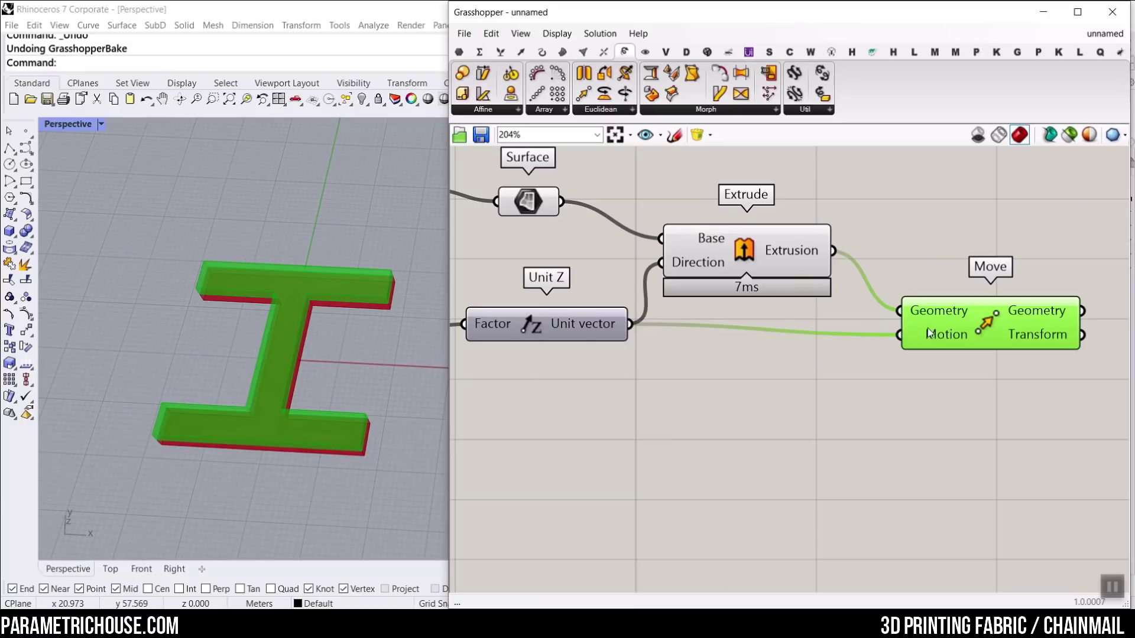
pyautogui.moveTo(956, 319); pyautogui.dragTo(956, 307)
pyautogui.moveTo(402, 345); pyautogui.dragTo(289, 360, button='right')
pyautogui.scroll(5, 299, 339)
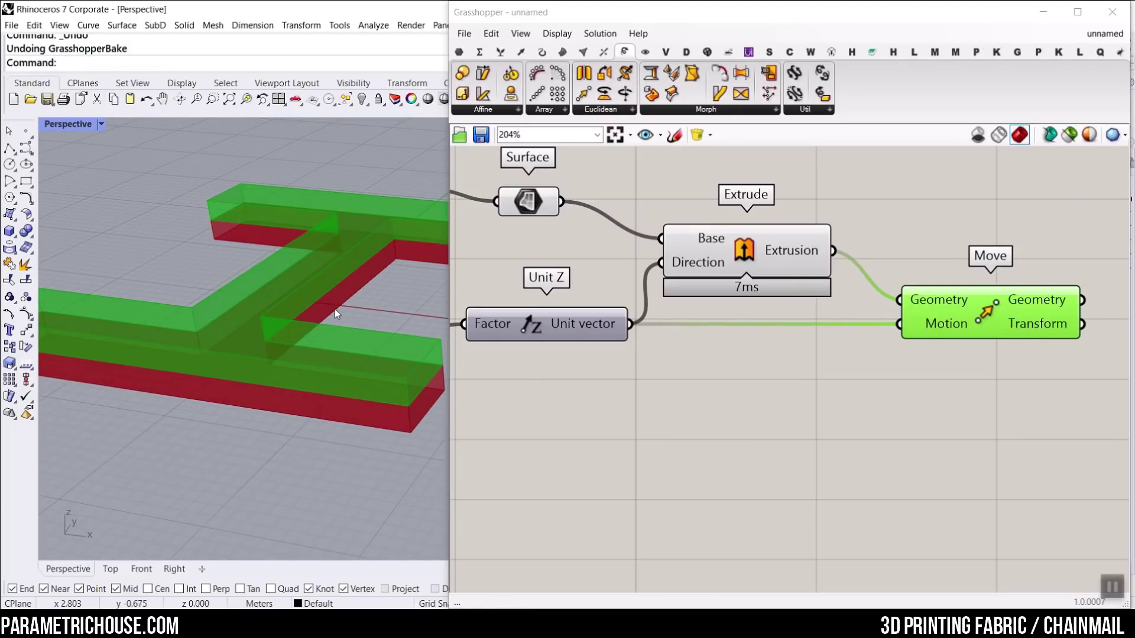
# - Add a Rotate 3D component, connect Move's Geometry output to its Geometry input, and check its Center, Axis and Angle inputs
pyautogui.moveTo(1073, 342); pyautogui.dragTo(601, 360, button='right')
pyautogui.doubleClick(749, 314)
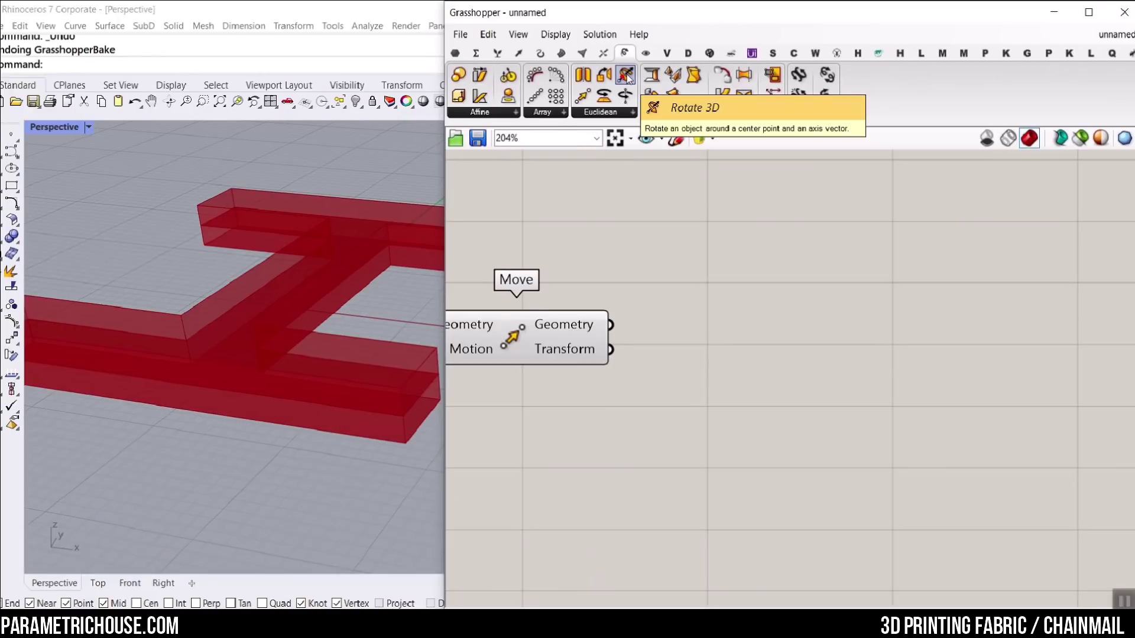
pyautogui.click(626, 77)
pyautogui.click(746, 404)
pyautogui.moveTo(611, 324); pyautogui.dragTo(656, 369)
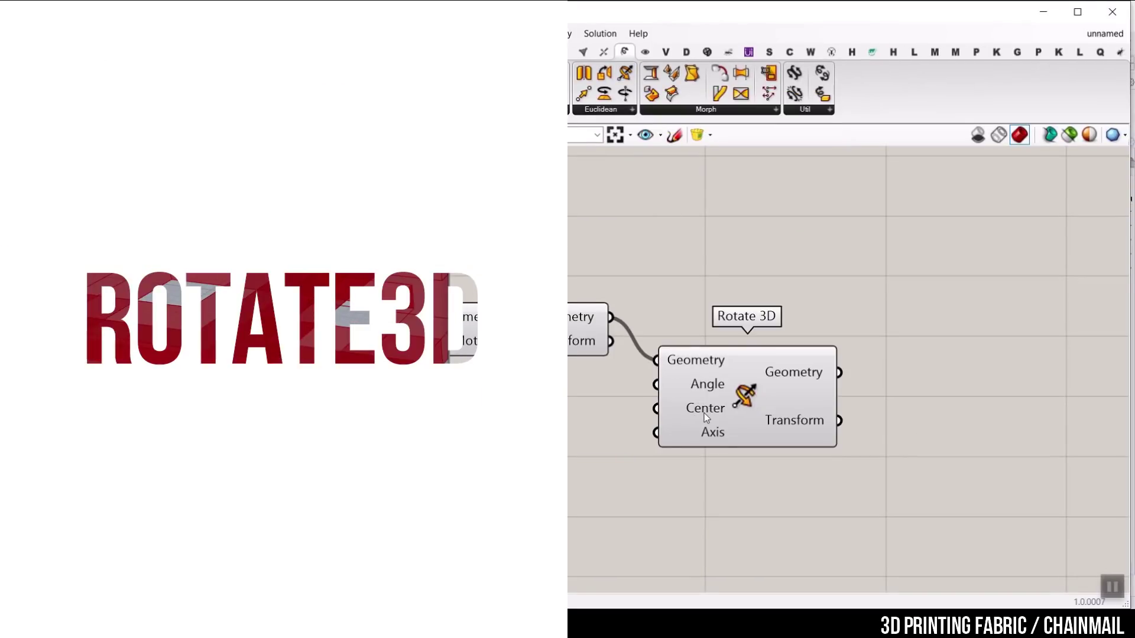
pyautogui.moveTo(703, 411)
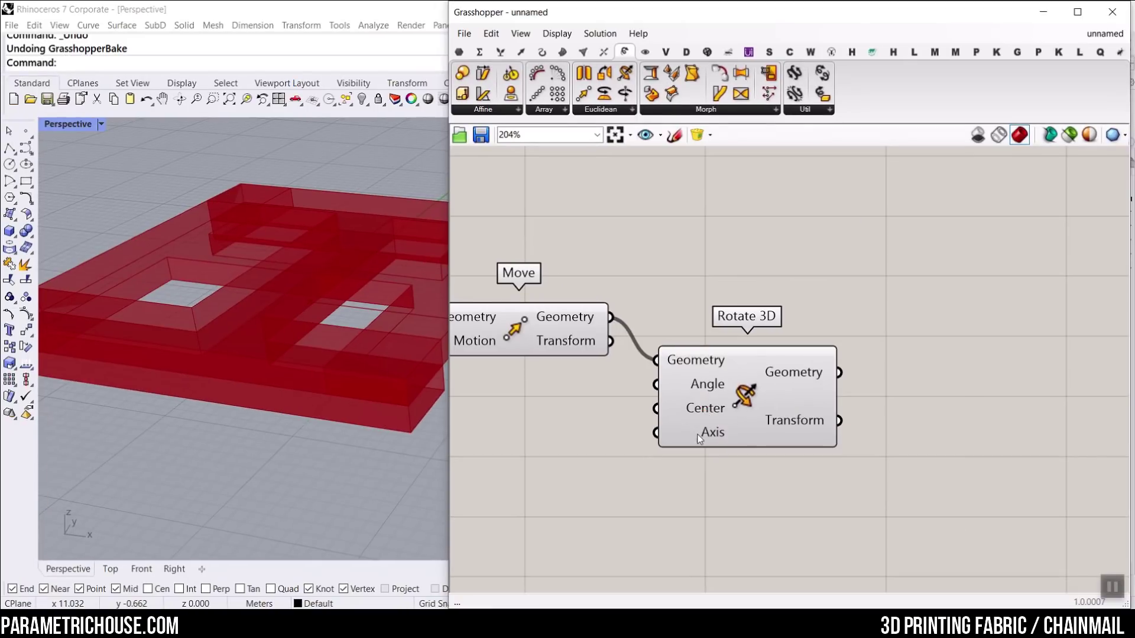
pyautogui.moveTo(700, 435)
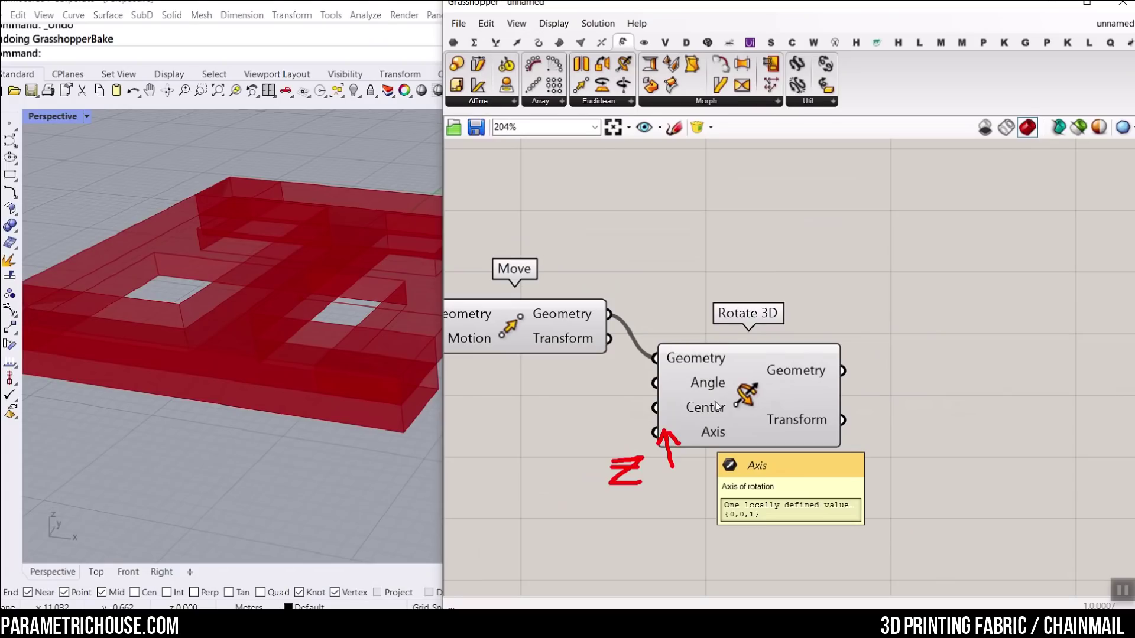
pyautogui.moveTo(708, 386)
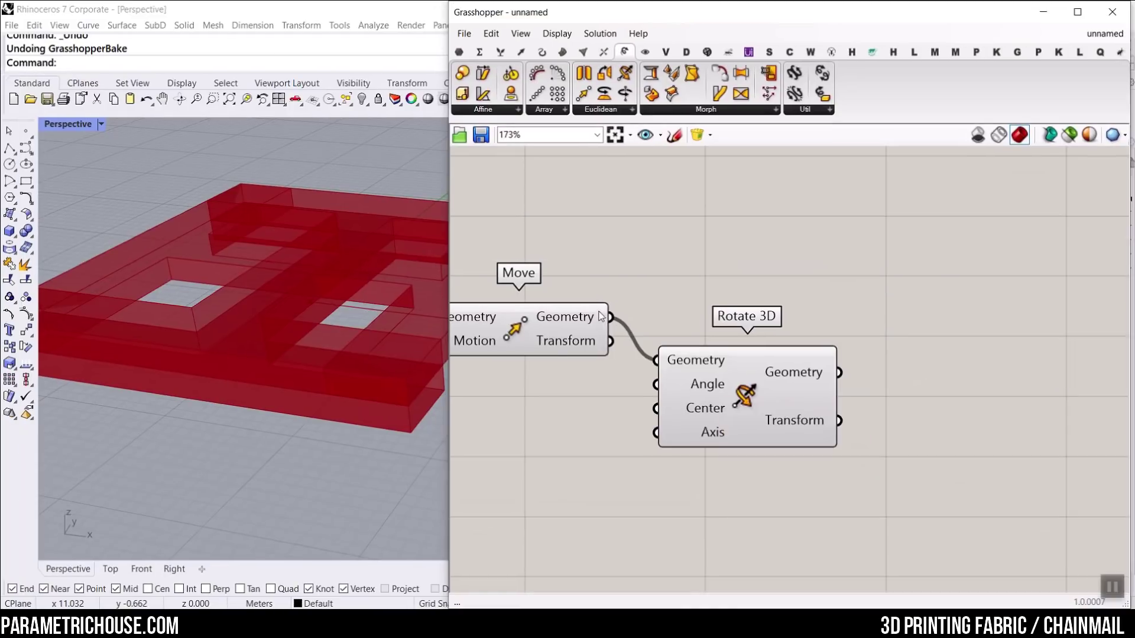
# - Turn off the preview of the Move component and view the stacked H modules from above
pyautogui.scroll(-3, 613, 326)
pyautogui.rightClick(636, 315)
pyautogui.click(647, 338)
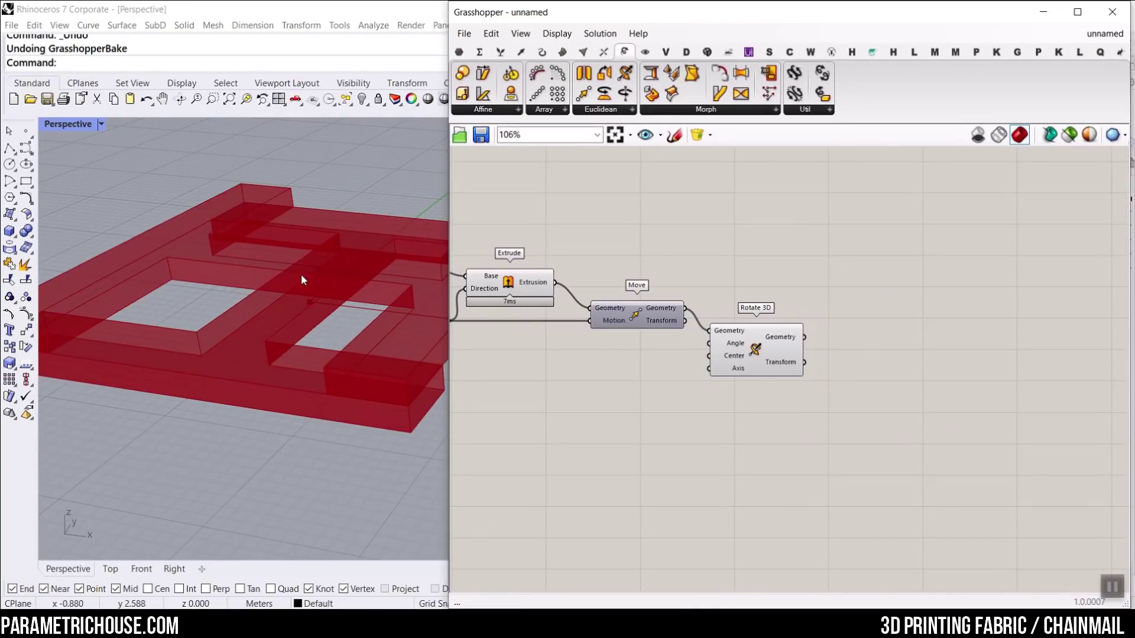
pyautogui.scroll(-8, 301, 275)
pyautogui.moveTo(309, 284); pyautogui.dragTo(363, 335, button='right')
pyautogui.scroll(6, 317, 356)
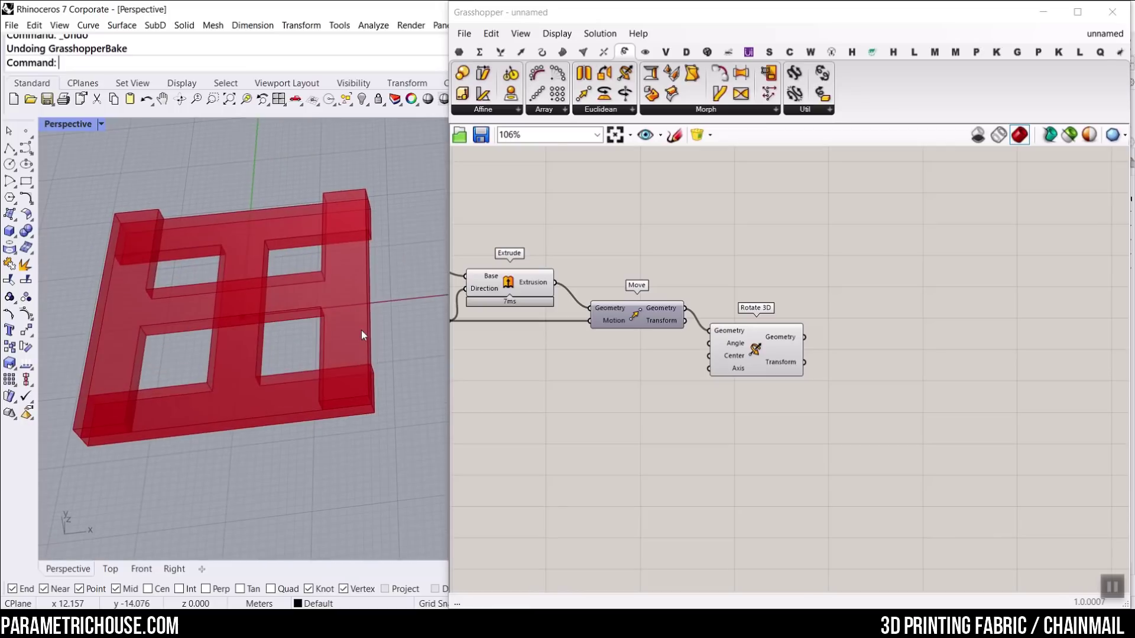
# - Add a Brep parameter and connect Extrude's Extrusion and Rotate 3D's Geometry outputs to it
pyautogui.click(461, 53)
pyautogui.scroll(3, 714, 288)
pyautogui.moveTo(778, 279); pyautogui.dragTo(957, 279)
pyautogui.scroll(-5, 904, 295)
# - Turn off the preview of the Extrude and Rotate 3D components
pyautogui.moveTo(922, 242); pyautogui.dragTo(635, 354)
pyautogui.rightClick(706, 203)
pyautogui.click(732, 228)
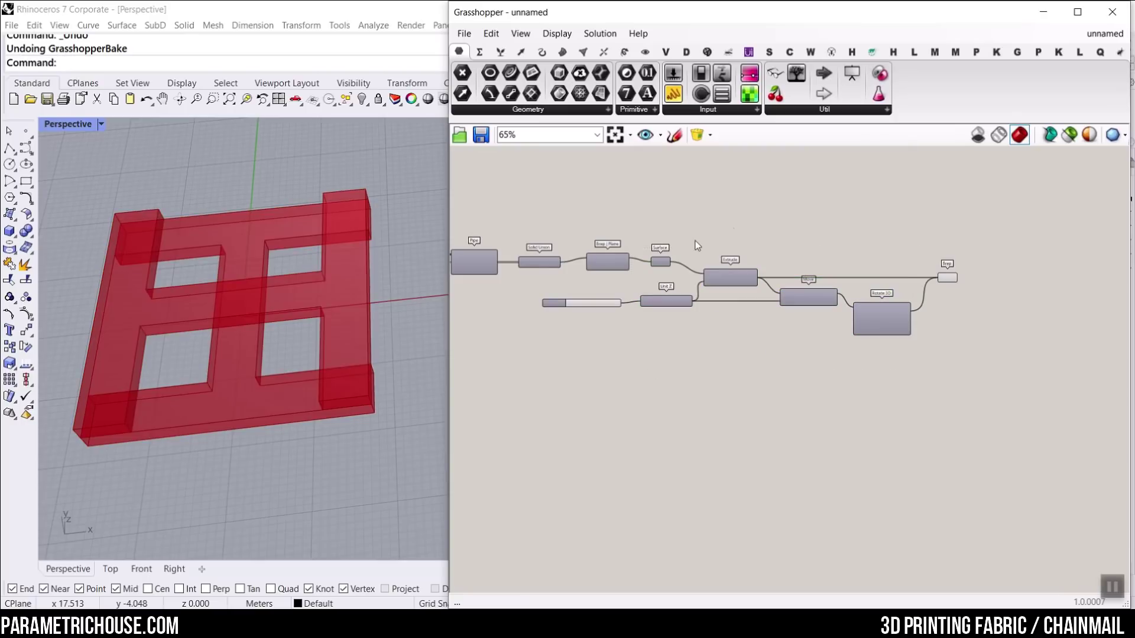
# - Bake the Brep parameter's two H modules with the default attributes and inspect the result in the Rhino viewport
pyautogui.scroll(3, 933, 277)
pyautogui.rightClick(957, 278)
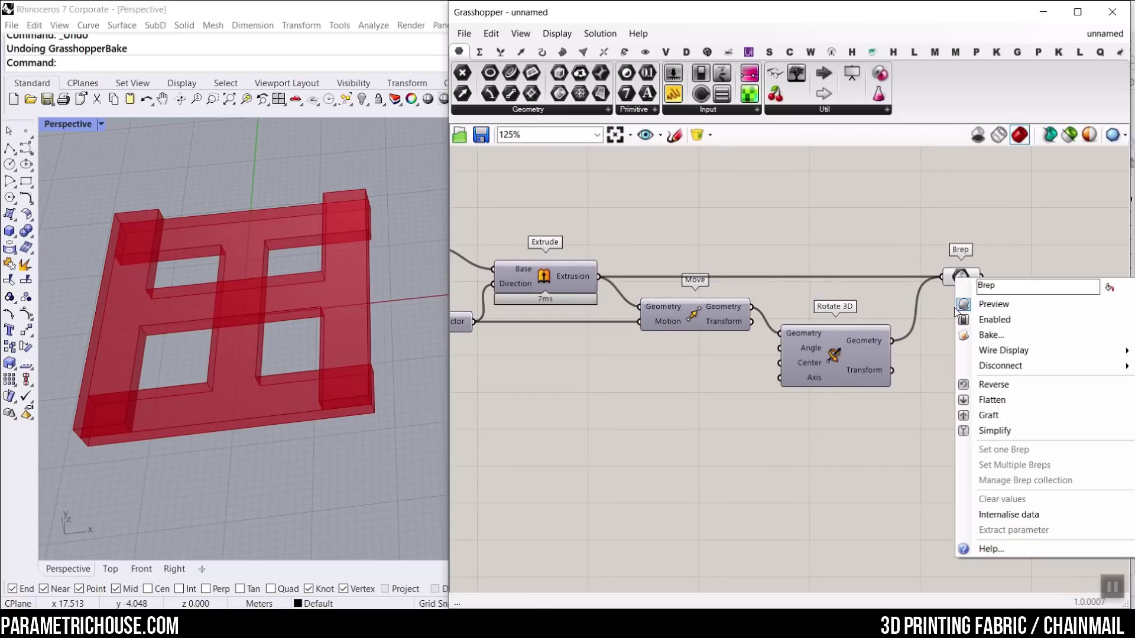
pyautogui.click(991, 335)
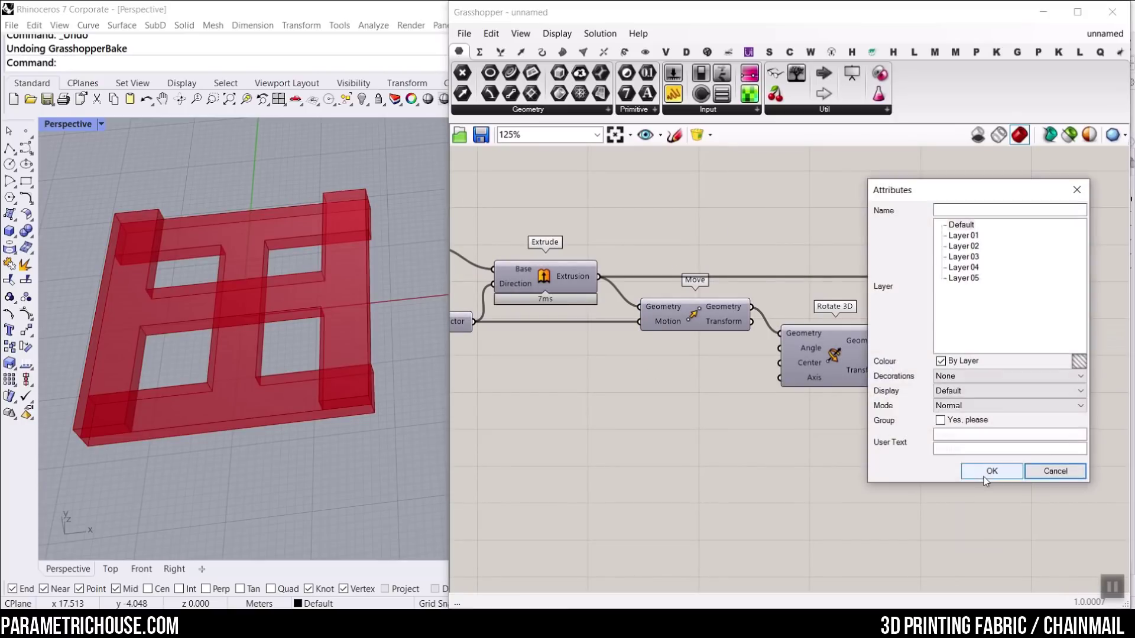
pyautogui.click(989, 471)
pyautogui.moveTo(413, 410); pyautogui.dragTo(257, 348, button='right')
pyautogui.scroll(5, 234, 353)
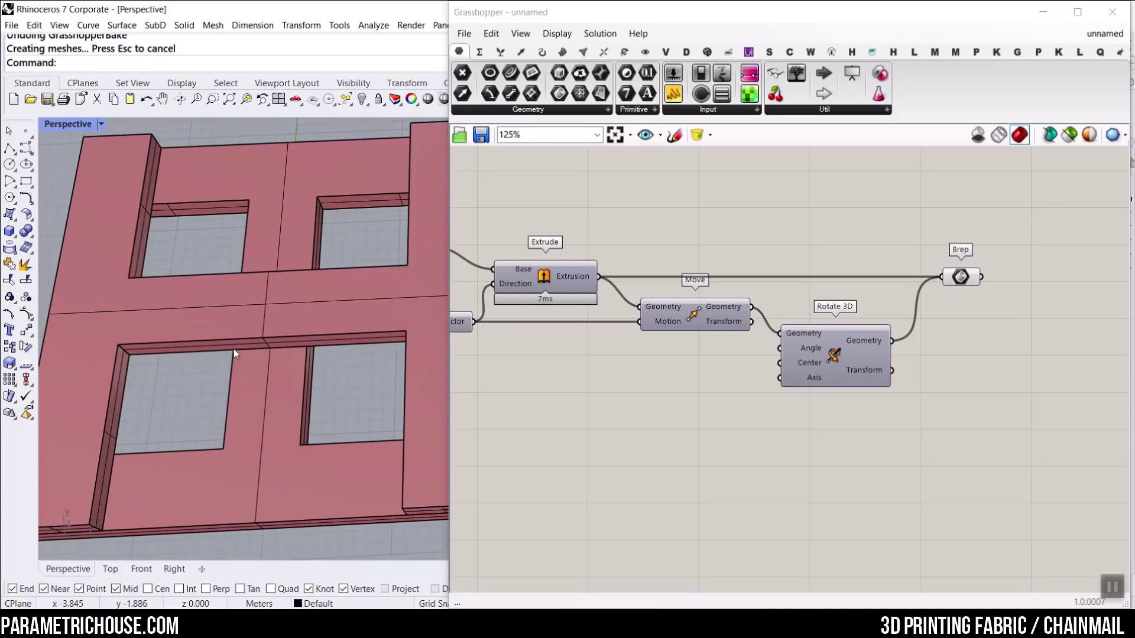
pyautogui.click(1043, 12)
pyautogui.scroll(-5, 579, 342)
pyautogui.scroll(4, 514, 349)
pyautogui.moveTo(488, 329); pyautogui.dragTo(350, 412, button='right')
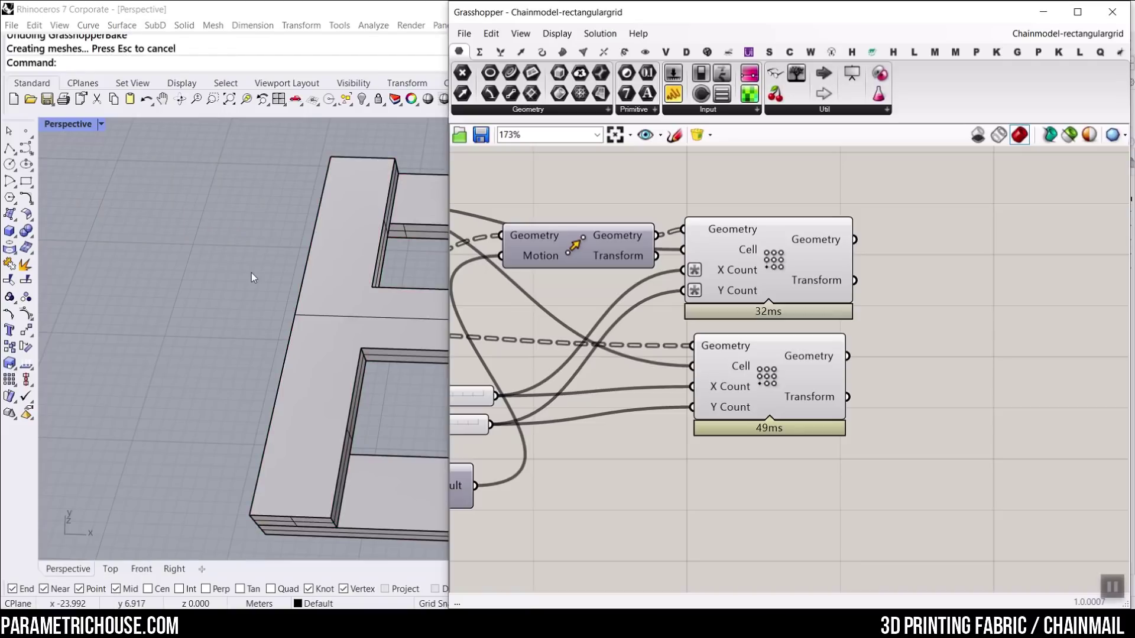
# - Delete the two baked H-module polysurfaces beside the chainmail preview
pyautogui.scroll(-5, 252, 273)
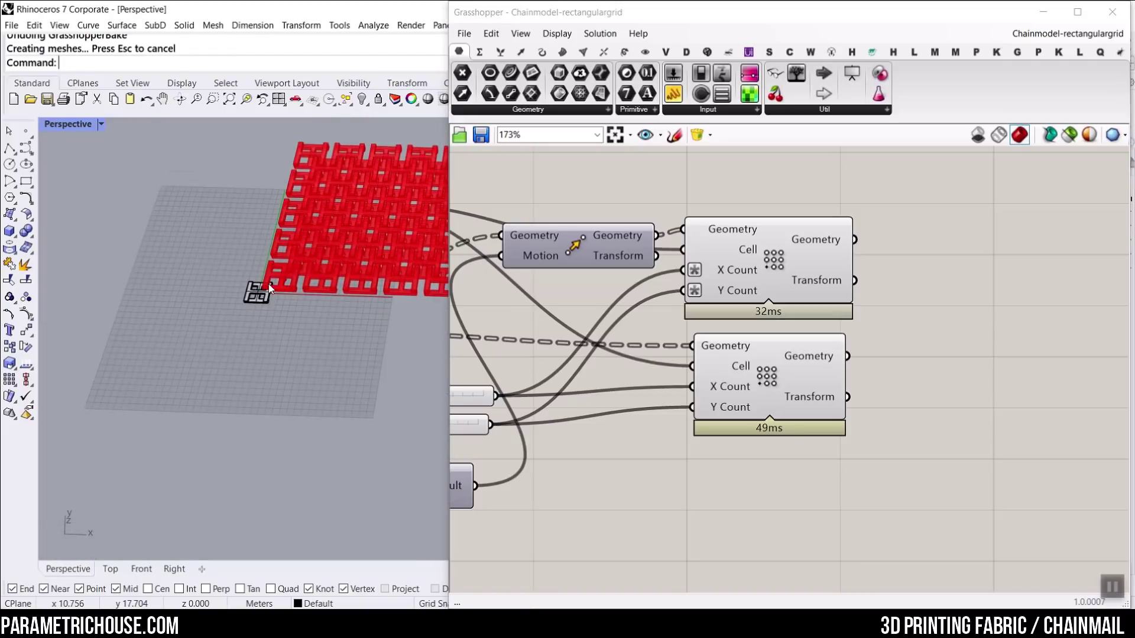
pyautogui.moveTo(303, 356); pyautogui.dragTo(205, 257)
pyautogui.press('Delete')
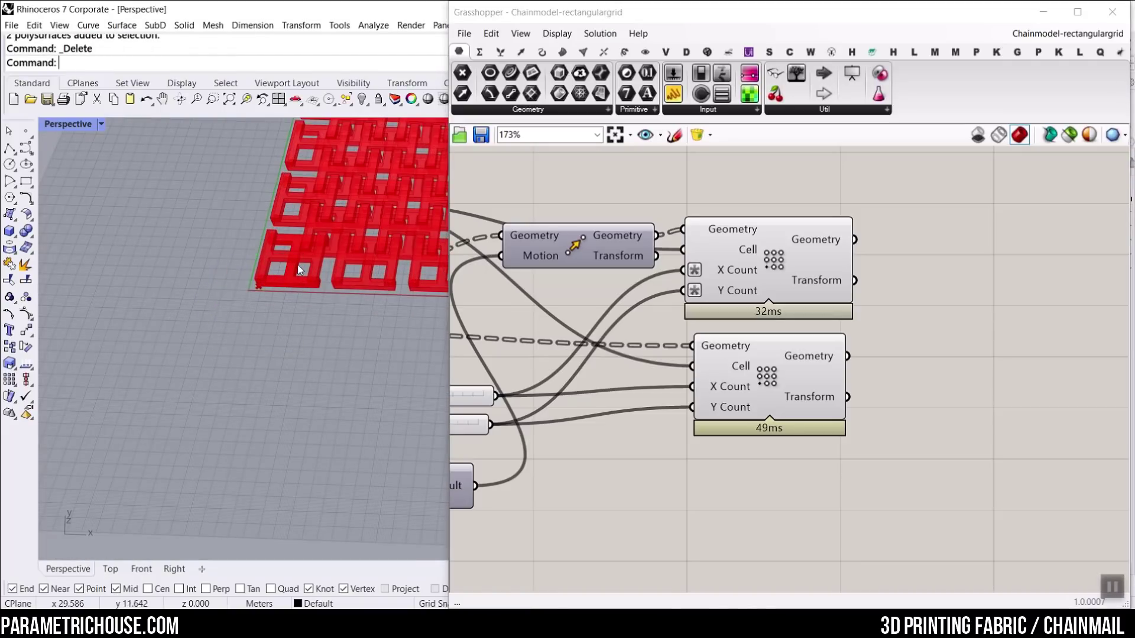
# - Turn off the preview of the downstream components, including both rectangular arrays, and inspect the single H module with corner pegs
pyautogui.scroll(10, 214, 278)
pyautogui.scroll(-10, 821, 310)
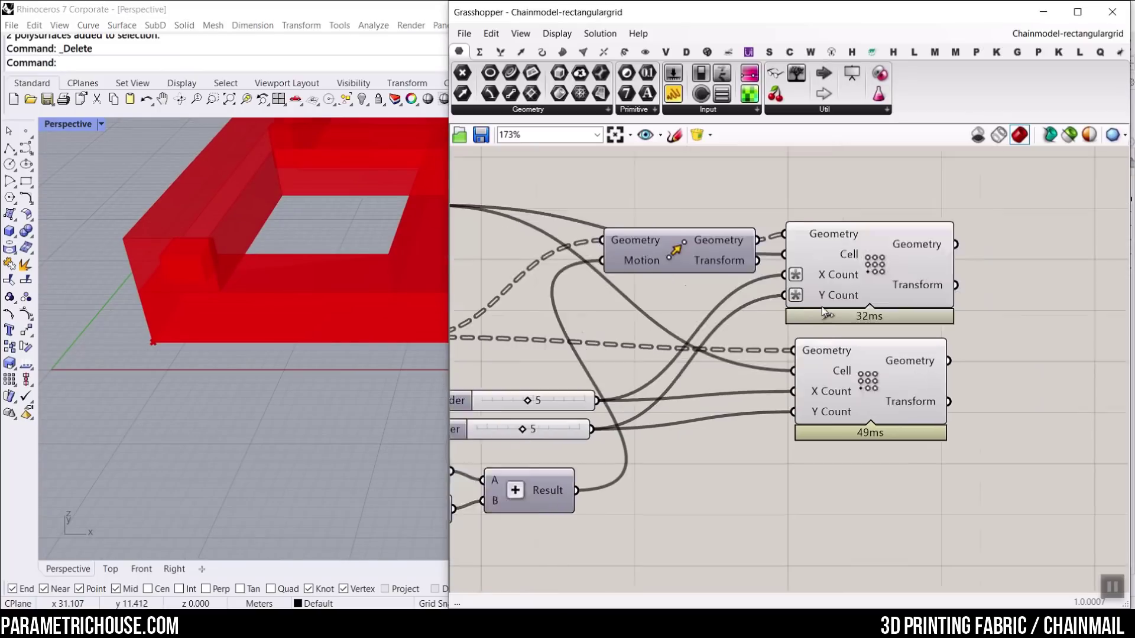
pyautogui.moveTo(866, 353); pyautogui.dragTo(745, 275)
pyautogui.click(779, 235)
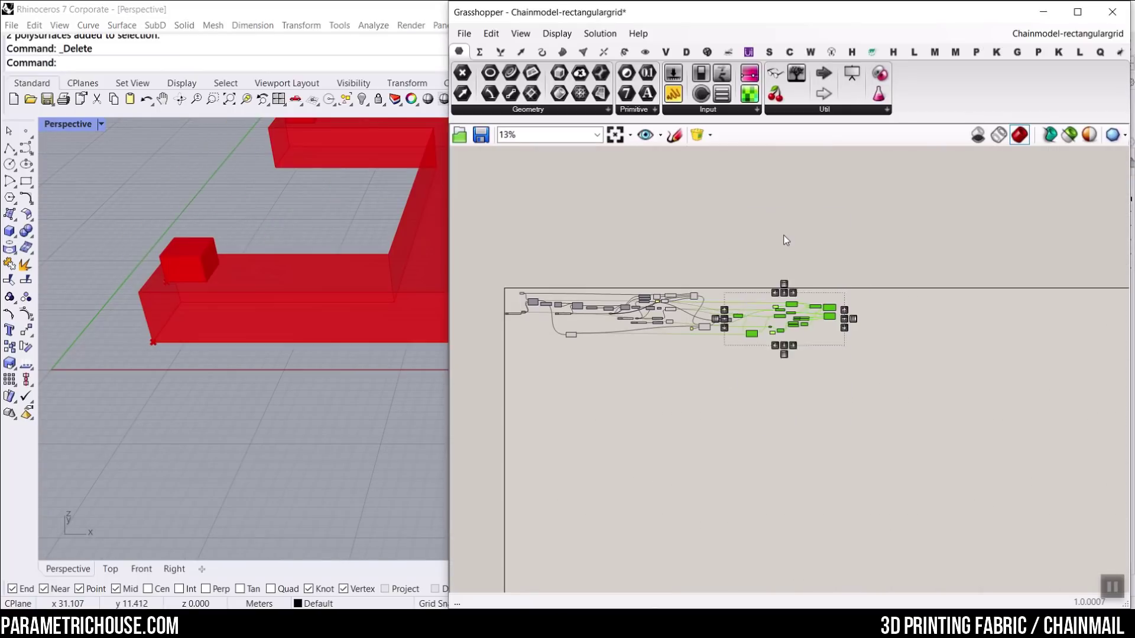
pyautogui.scroll(-5, 236, 269)
pyautogui.scroll(5, 207, 328)
pyautogui.moveTo(207, 328); pyautogui.dragTo(159, 332, button='right')
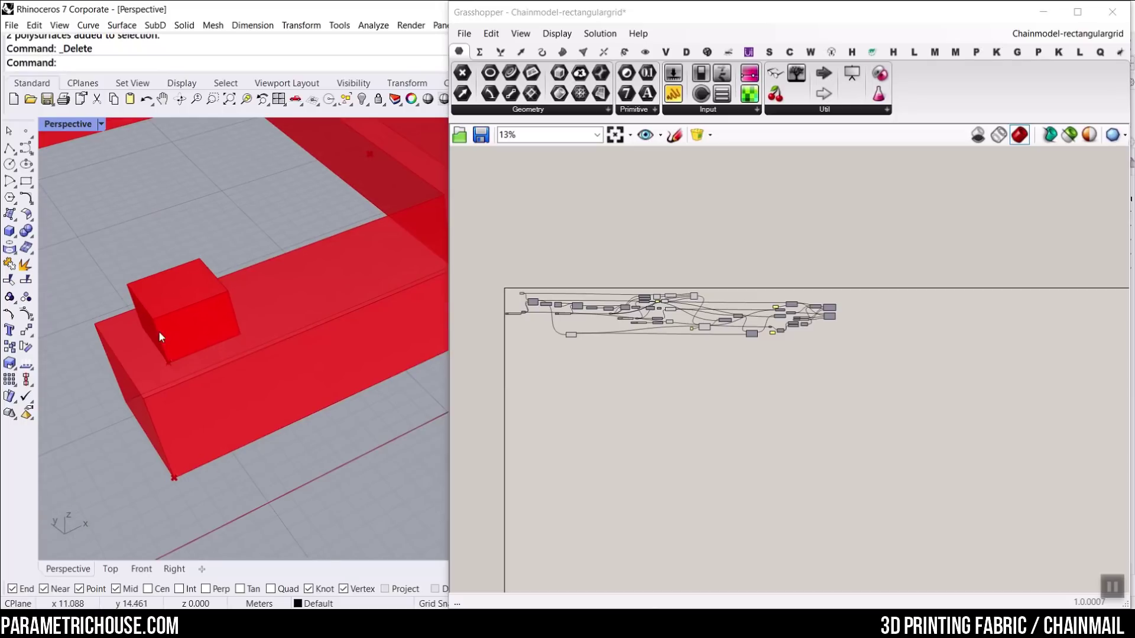
pyautogui.scroll(-8, 243, 296)
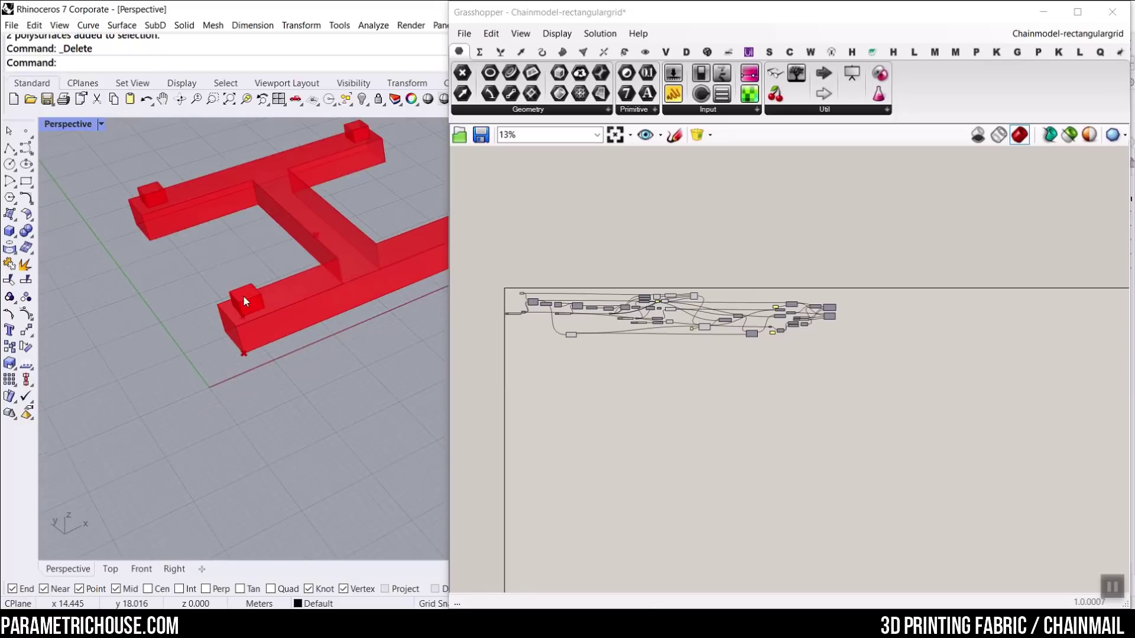
pyautogui.scroll(4, 251, 292)
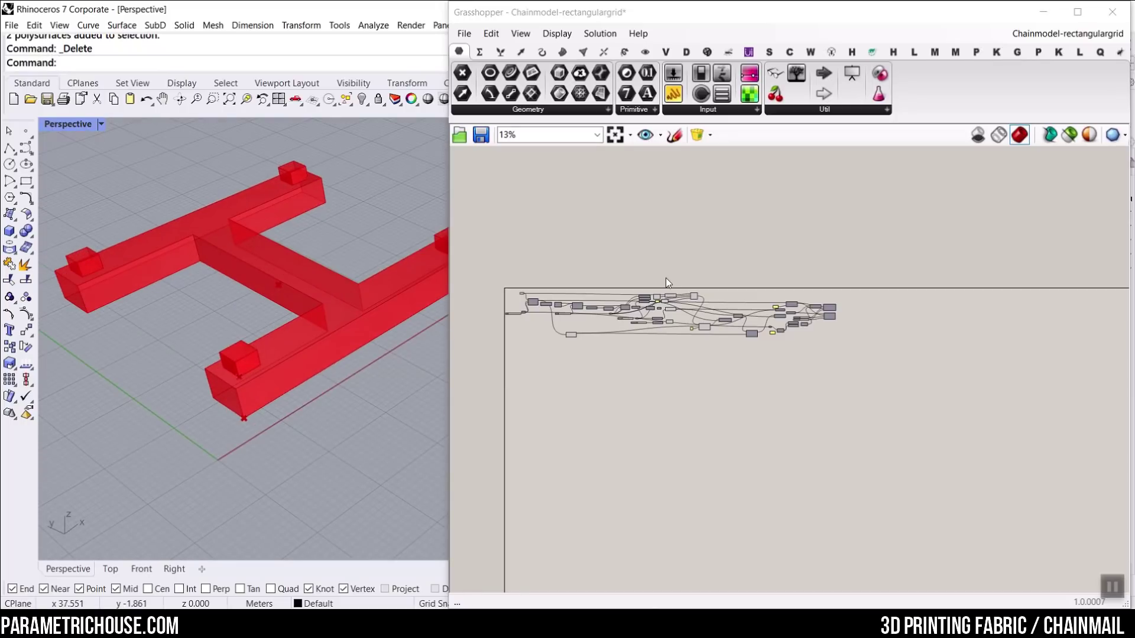
# - Examine the two baked H modules from above and below, comparing the corner pegs with the holes on the underside
pyautogui.scroll(5, 665, 278)
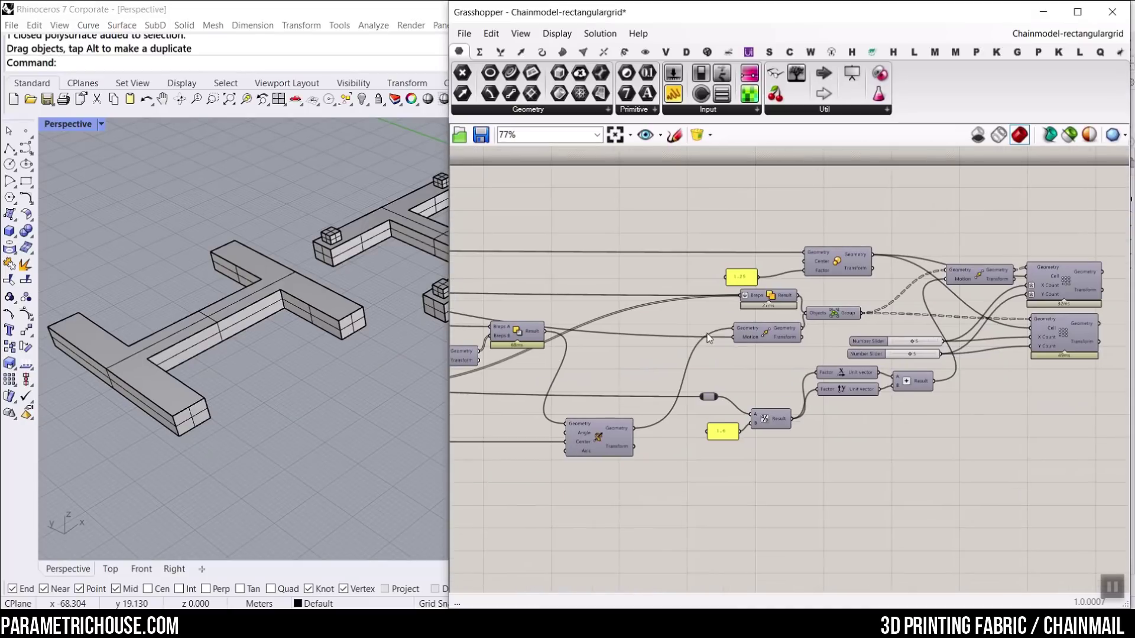
pyautogui.click(1045, 13)
pyautogui.scroll(-3, 646, 243)
pyautogui.moveTo(638, 245); pyautogui.dragTo(514, 230, button='right')
pyautogui.scroll(-2, 514, 228)
pyautogui.scroll(6, 521, 367)
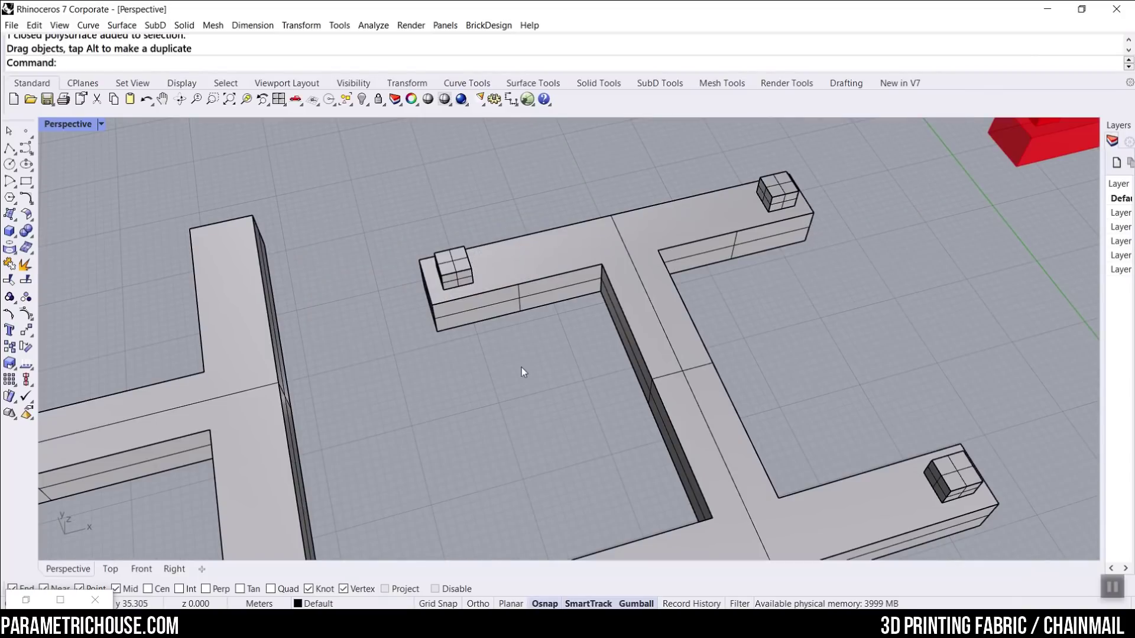
pyautogui.scroll(-5, 598, 319)
pyautogui.moveTo(598, 319); pyautogui.dragTo(548, 361, button='right')
pyautogui.scroll(5, 472, 234)
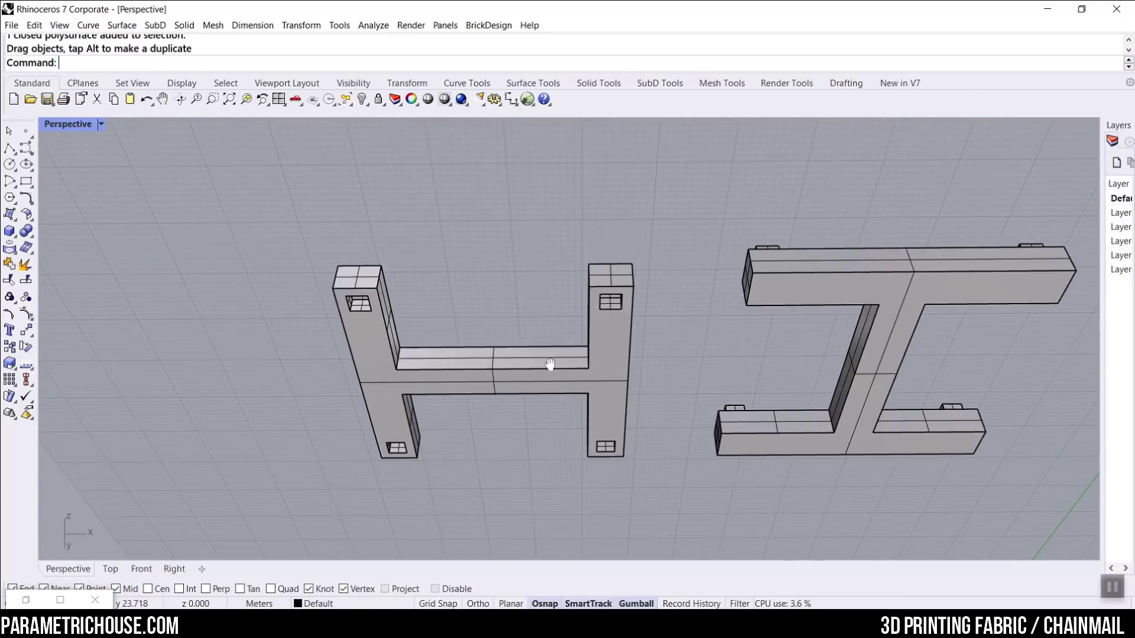
pyautogui.scroll(6, 392, 335)
pyautogui.moveTo(394, 340); pyautogui.dragTo(686, 353, button='right')
pyautogui.scroll(-6, 363, 238)
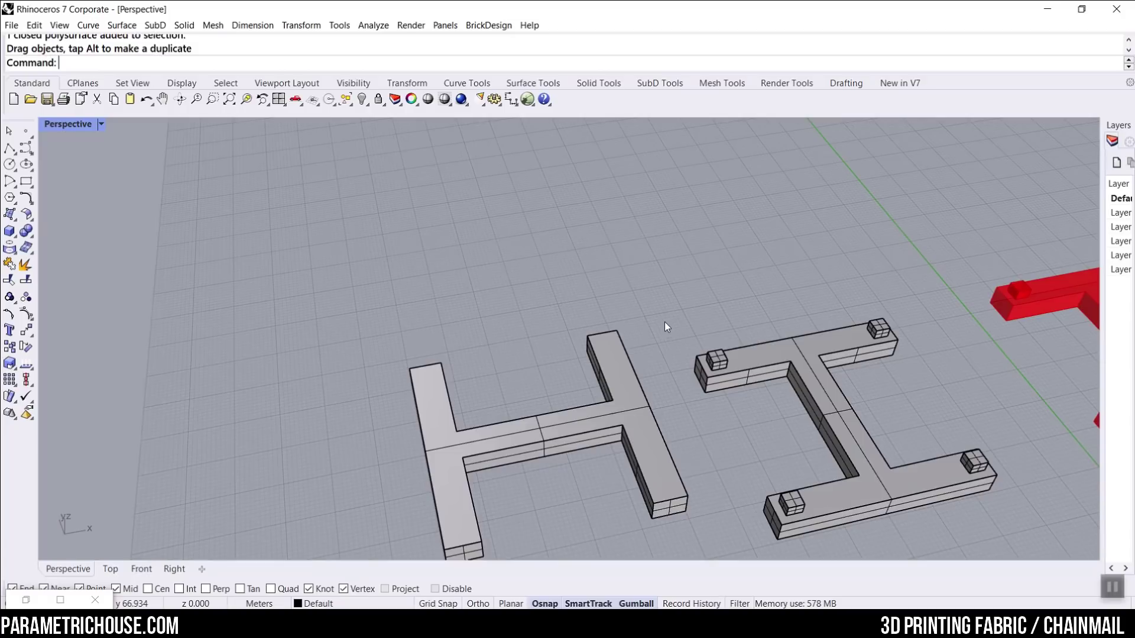
pyautogui.scroll(-5, 664, 321)
pyautogui.scroll(6, 534, 353)
pyautogui.scroll(-4, 534, 300)
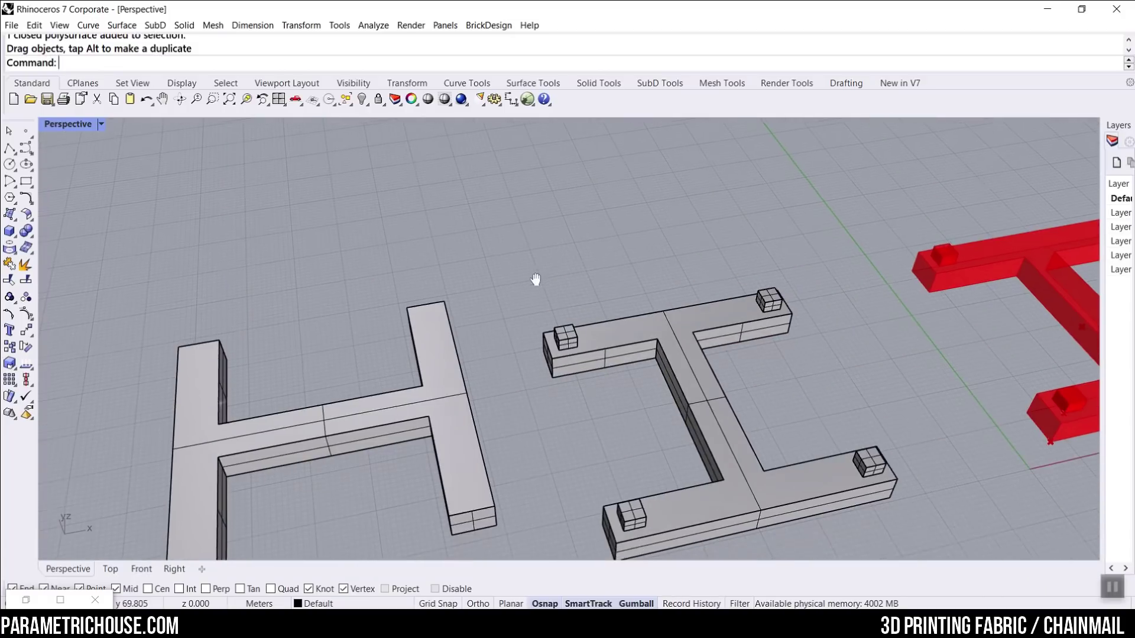